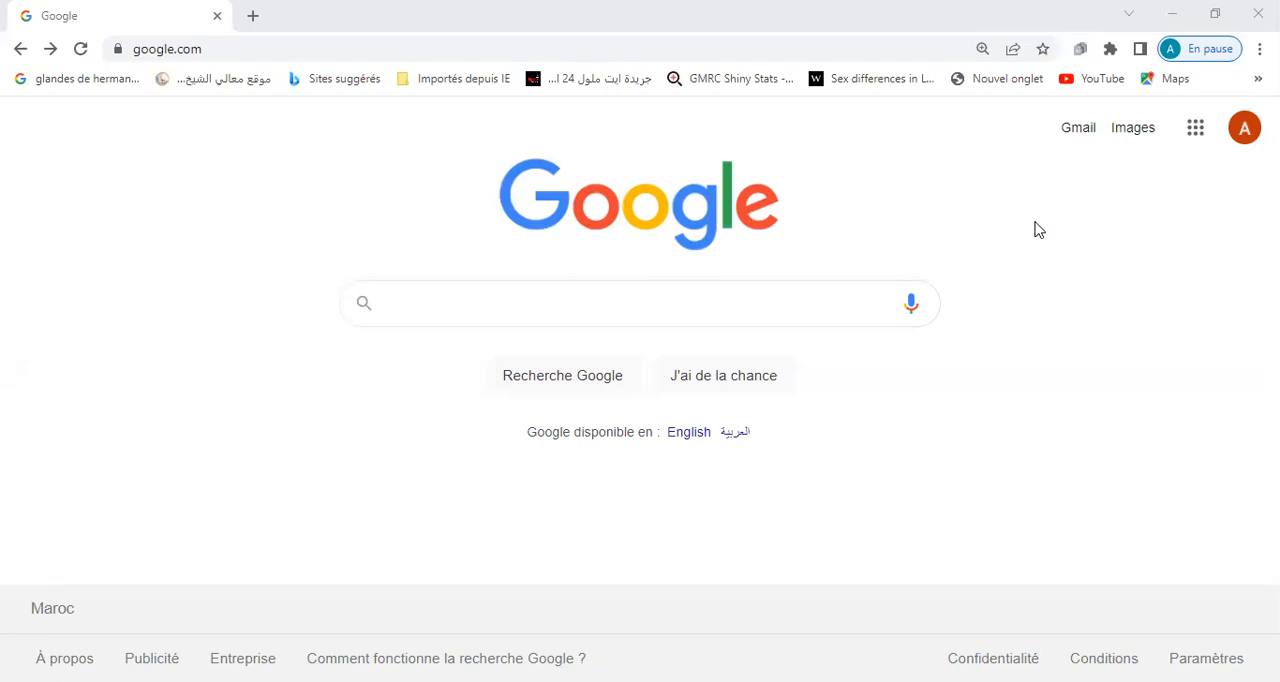
Search Google for pvalue io, open the pvalue.io site and start its online analysis application.
left_click(766, 303)
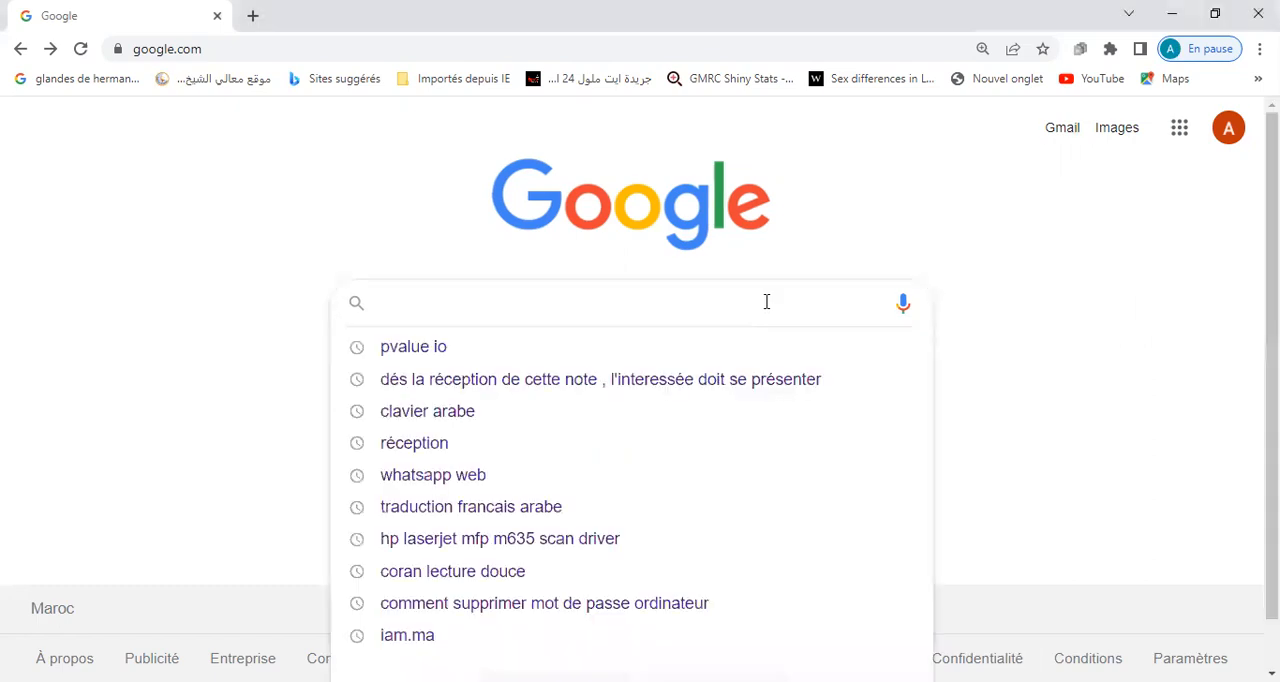
left_click(574, 350)
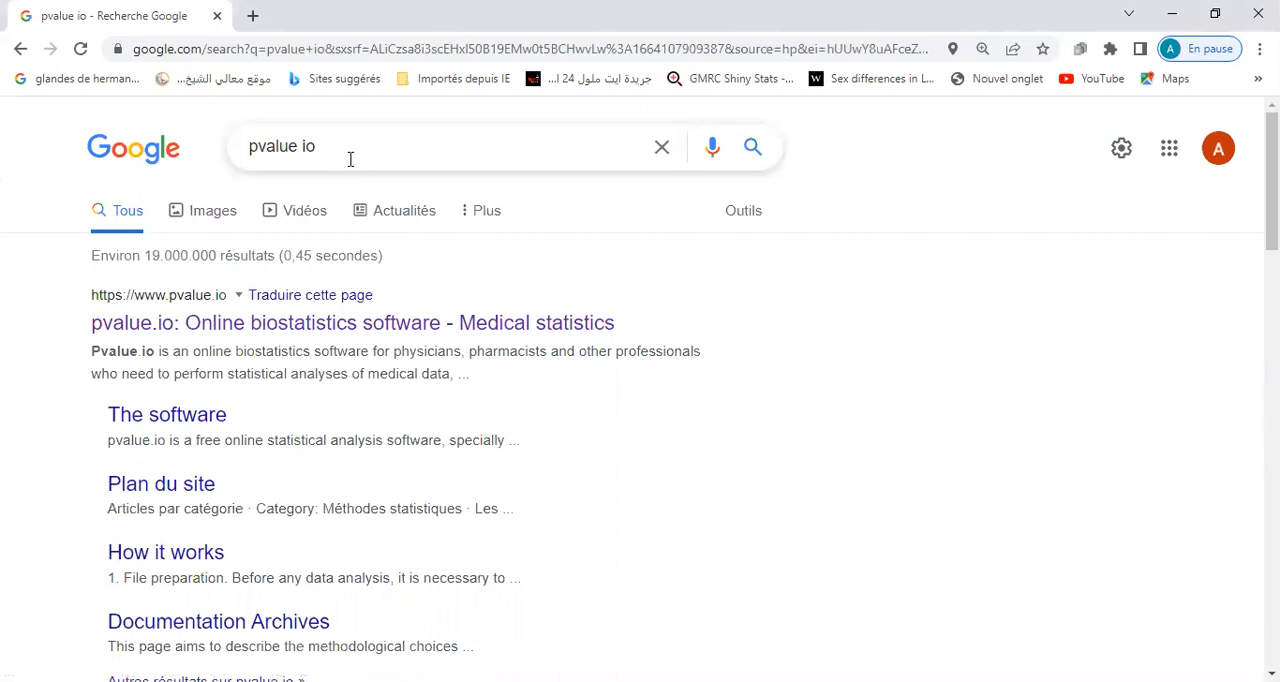
left_click(405, 327)
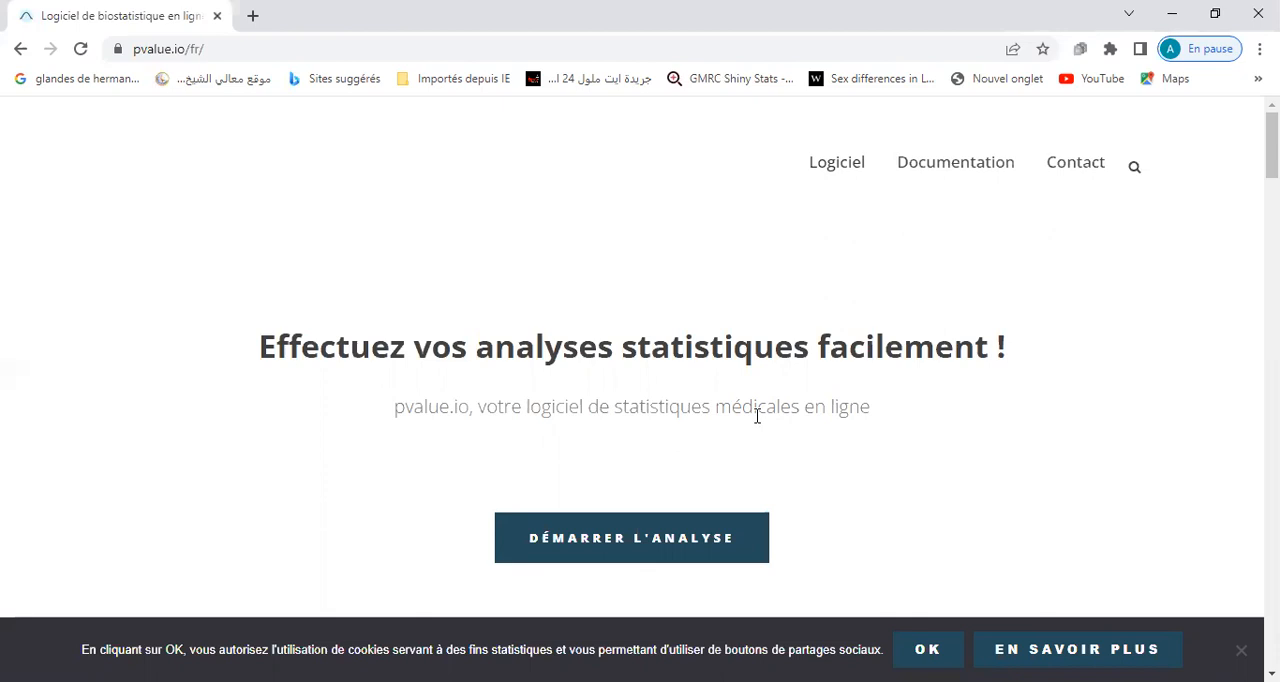
left_click(689, 546)
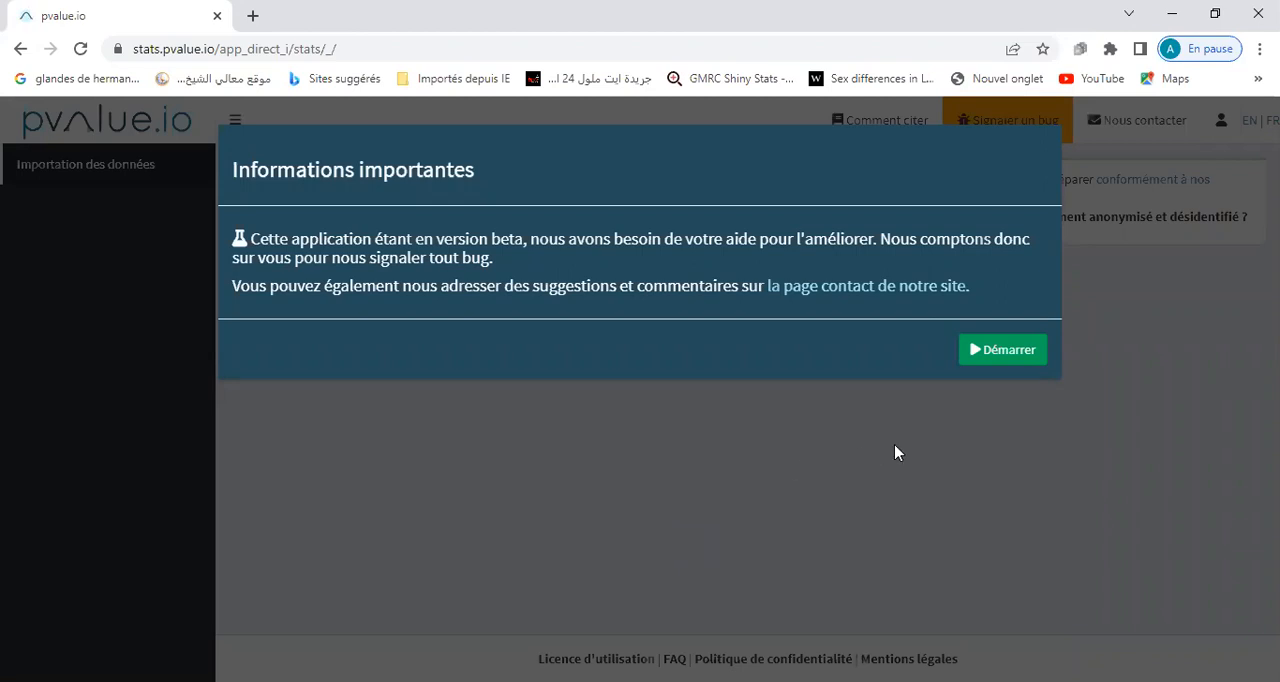
left_click(1005, 350)
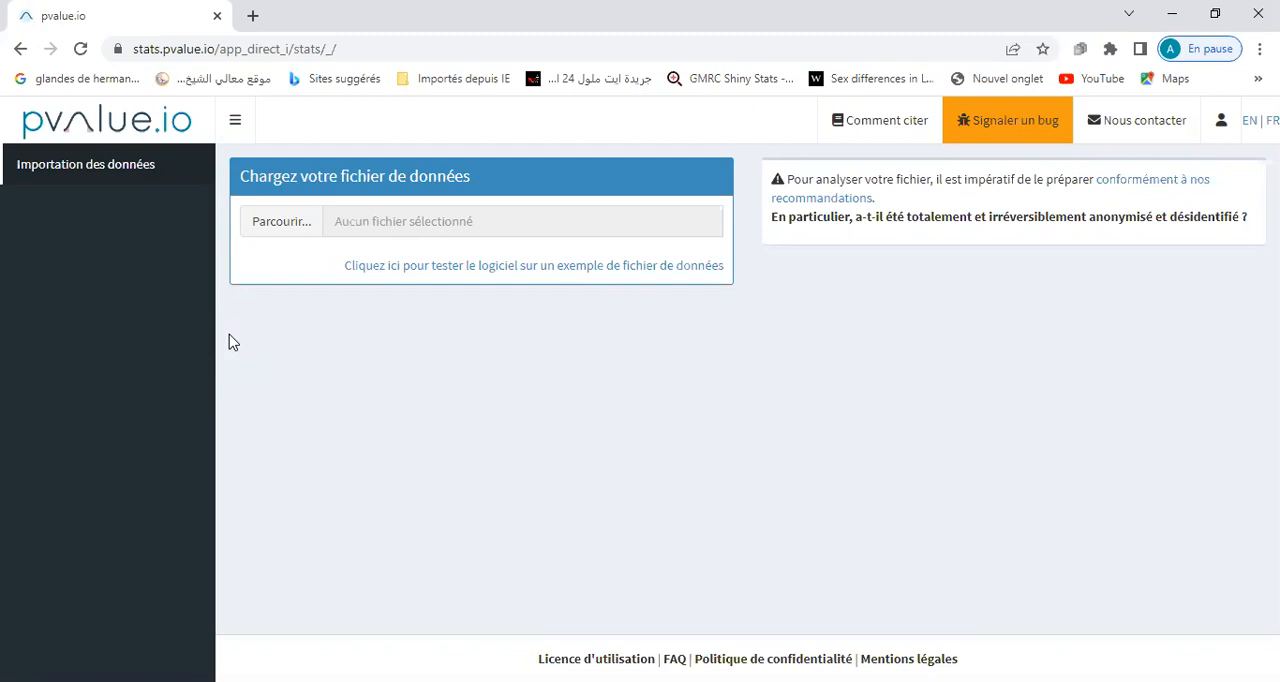
Load the data file "db_aa_0.xlsx cas temoins nv.xlsx" from the desktop and confirm that the table was imported correctly.
left_click(282, 225)
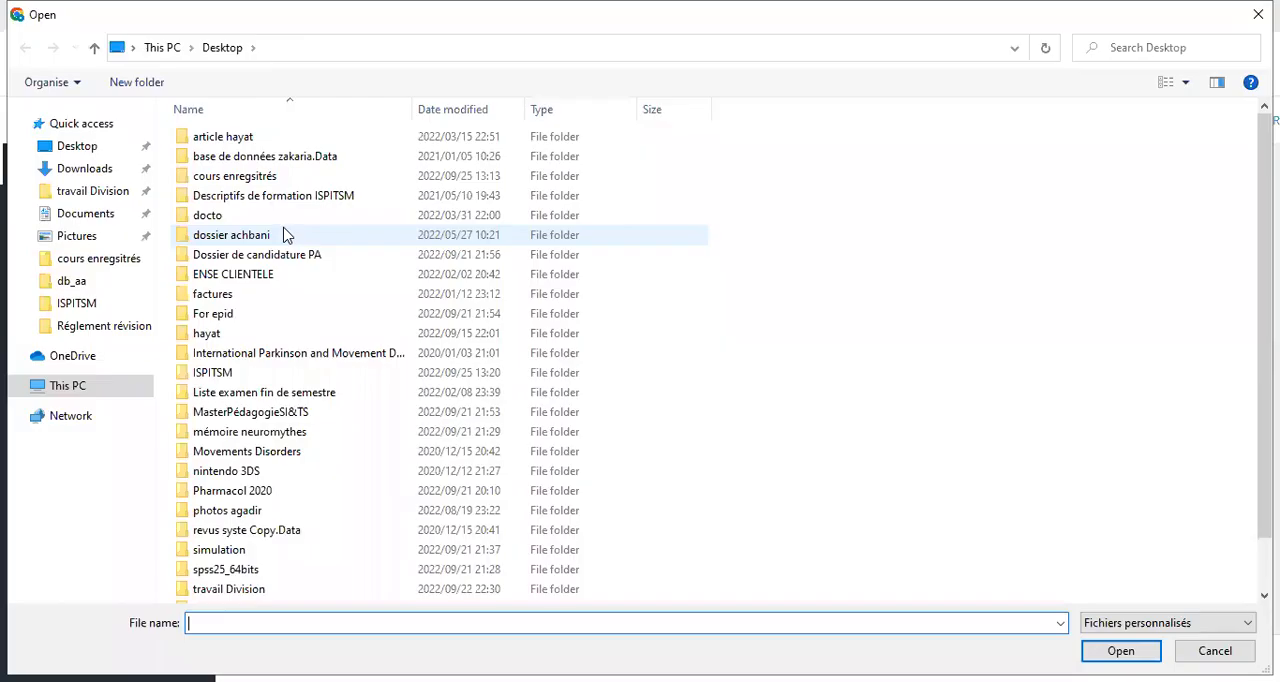
left_click(86, 148)
left_click_drag(1264, 320, 1264, 390)
double_click(258, 594)
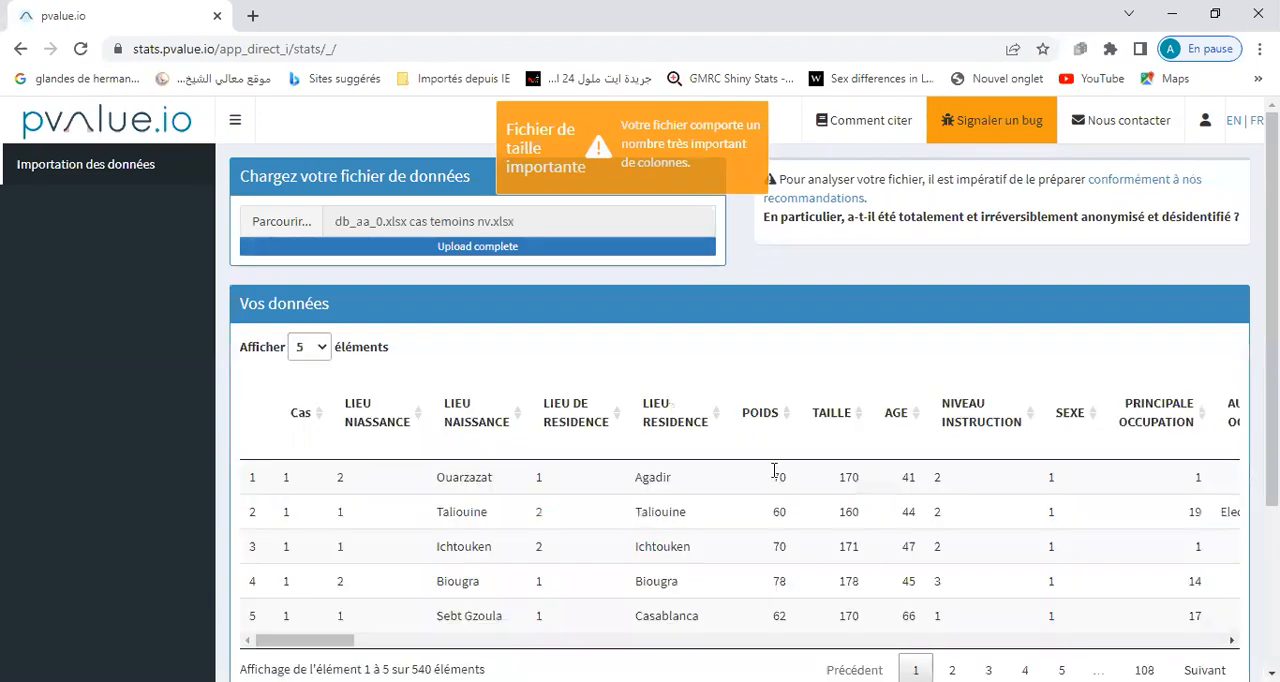
left_click_drag(1272, 285, 1272, 445)
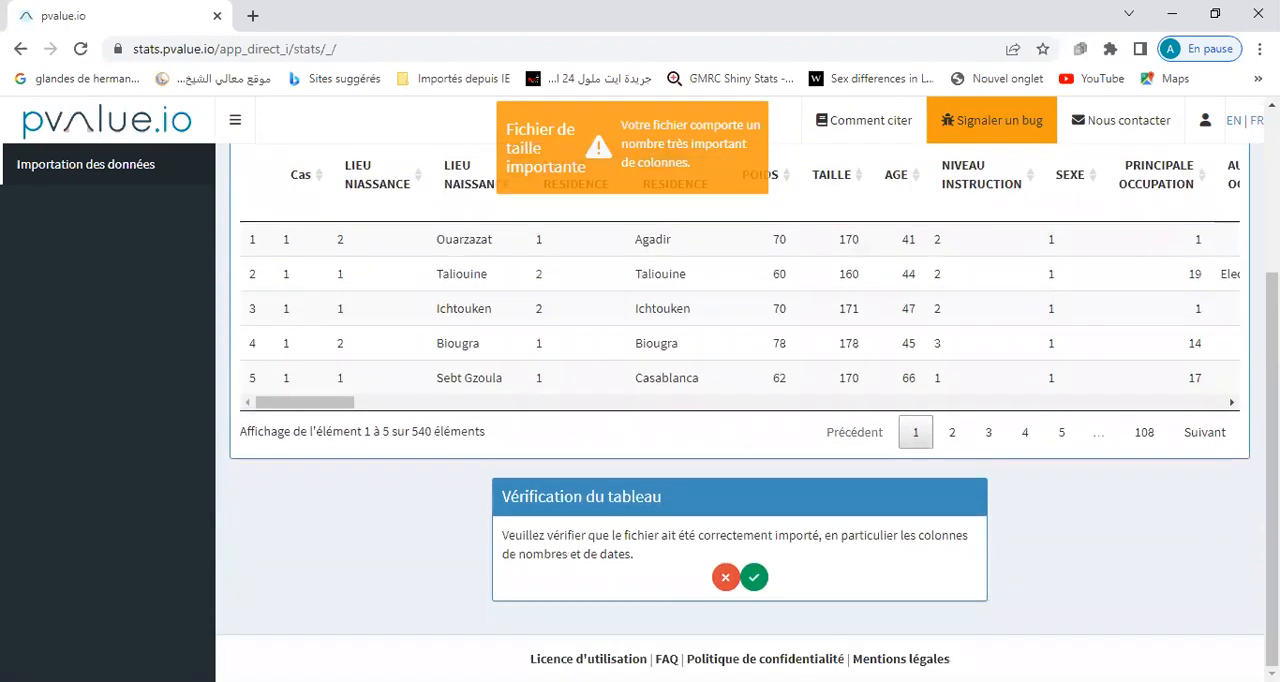
left_click(755, 578)
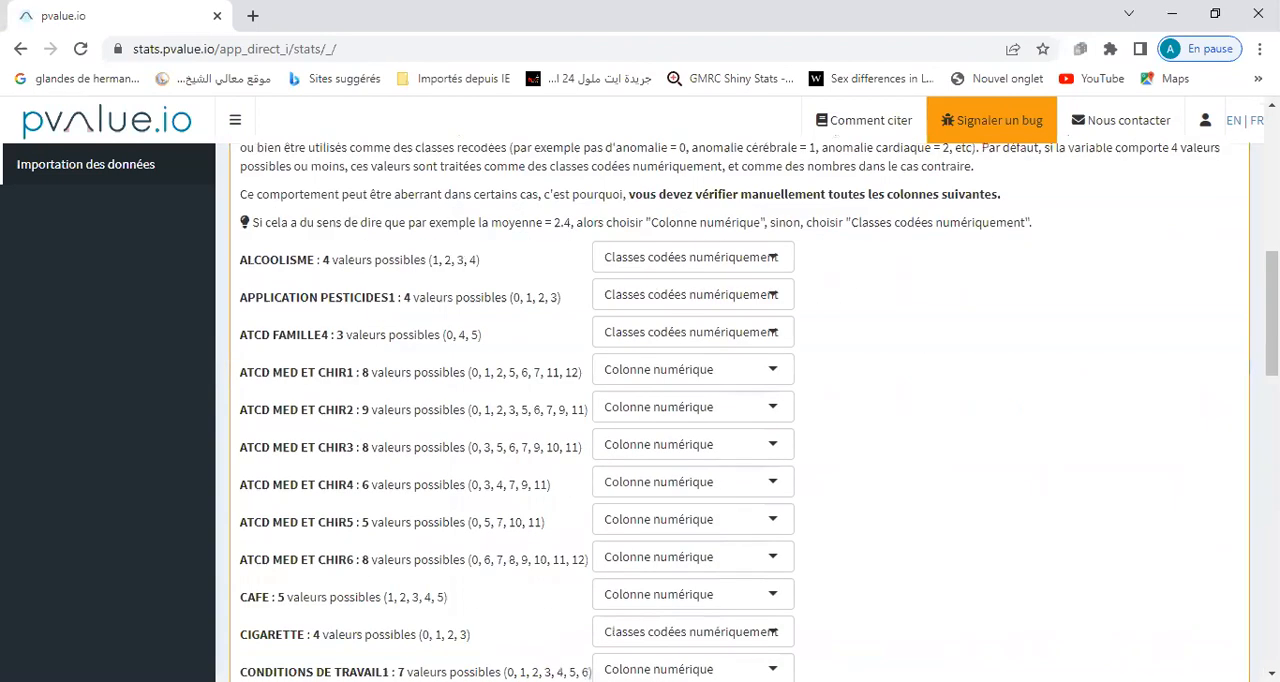
Go through all the column verification sections, keeping the proposed column types, and start the statistical analyses.
left_click_drag(1272, 314, 1272, 606)
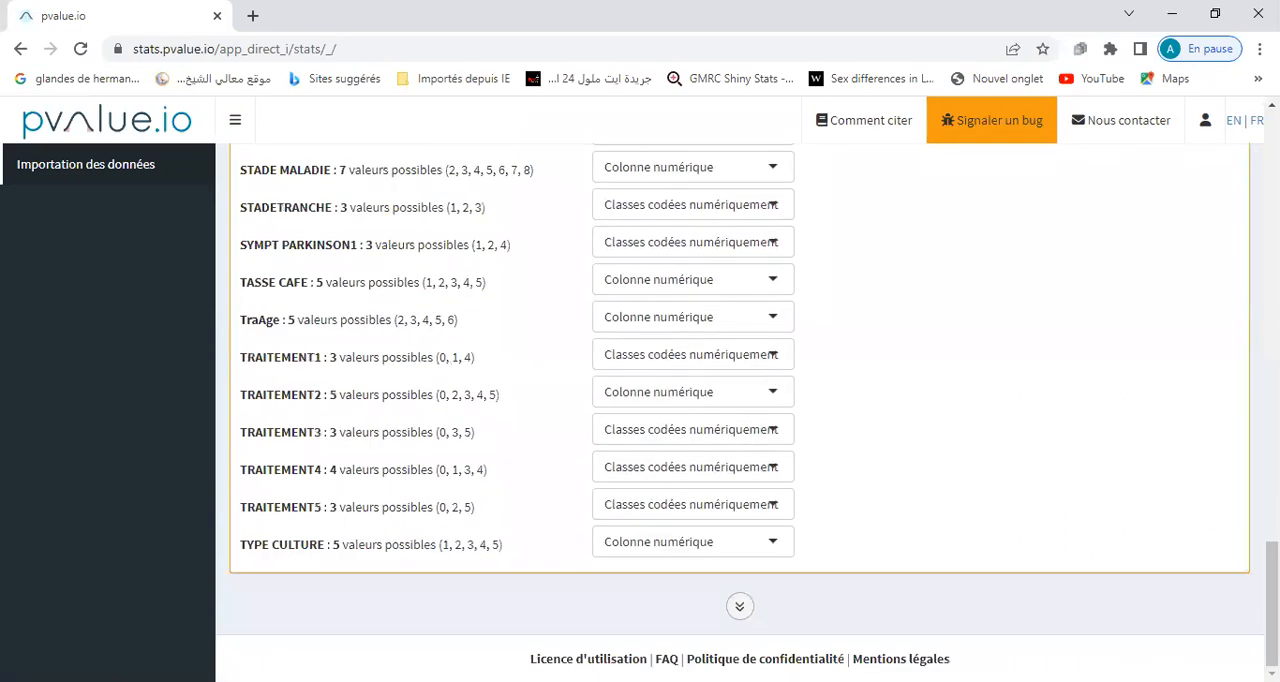
left_click(739, 606)
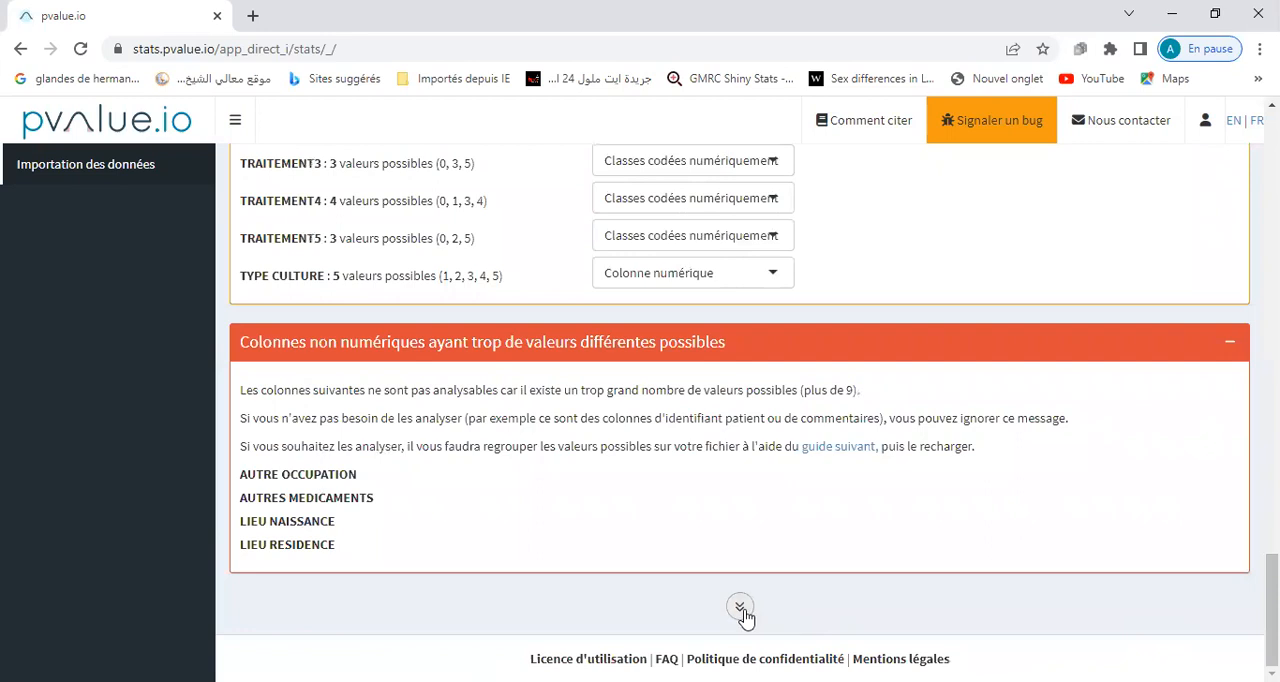
left_click(745, 611)
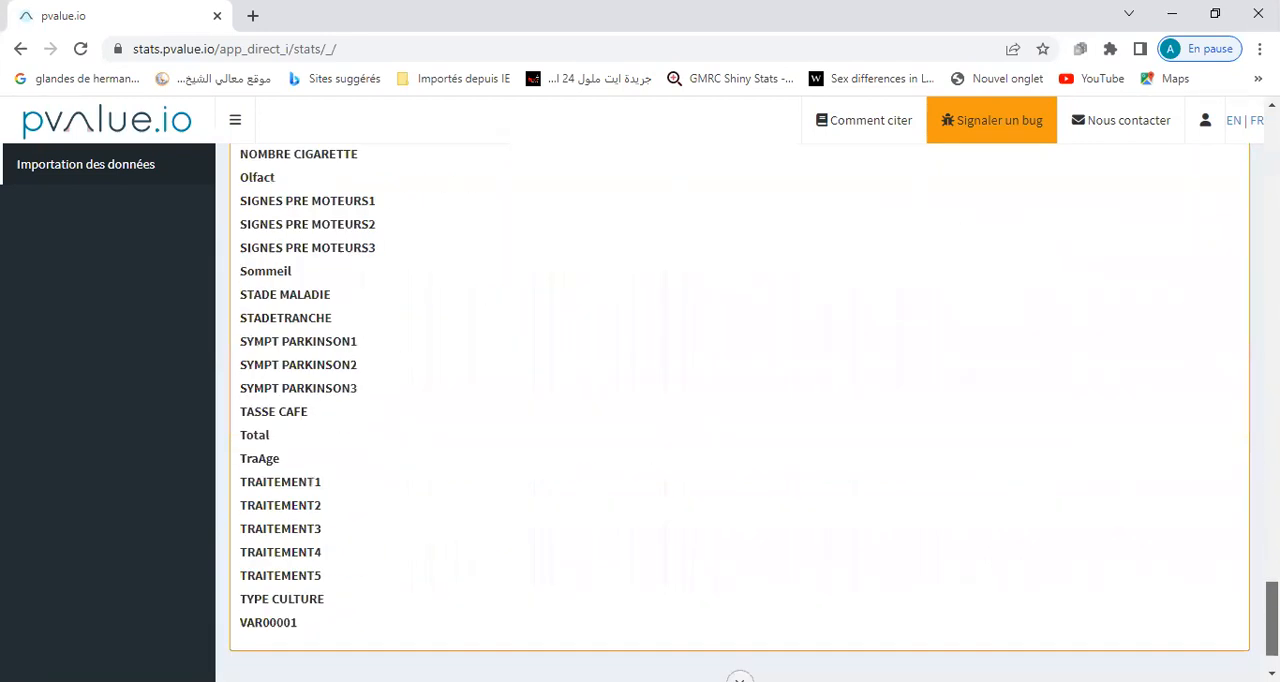
left_click(737, 607)
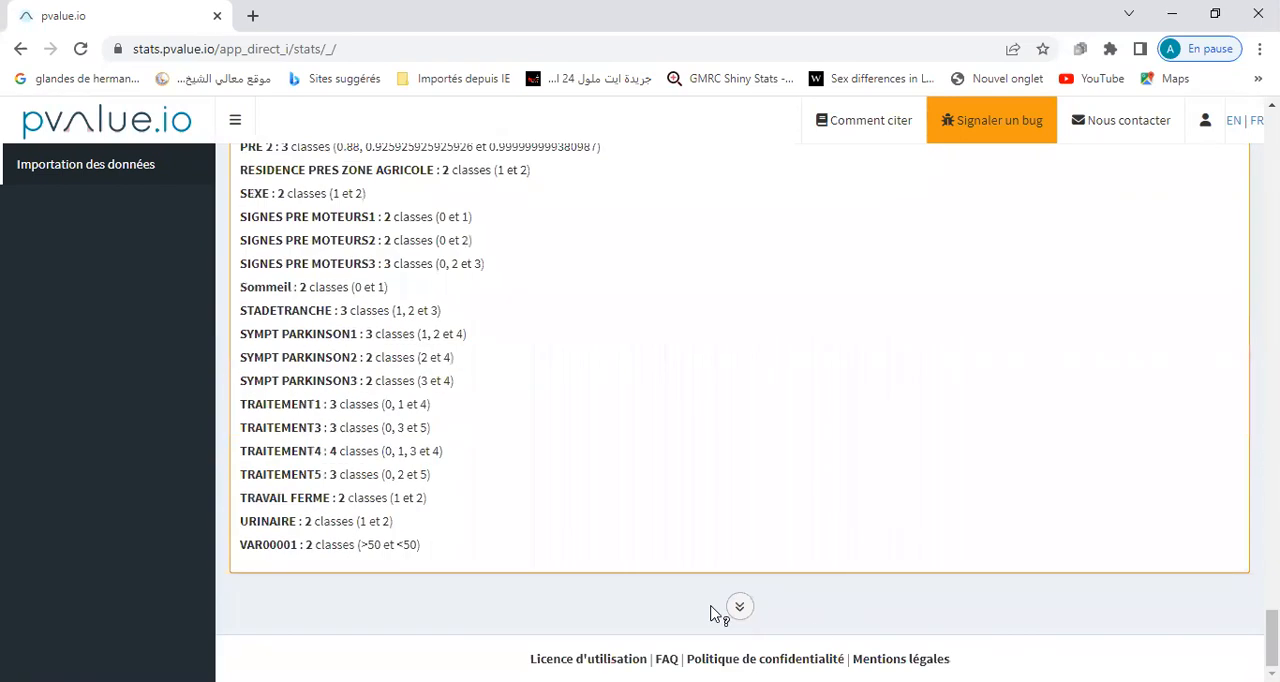
left_click(740, 607)
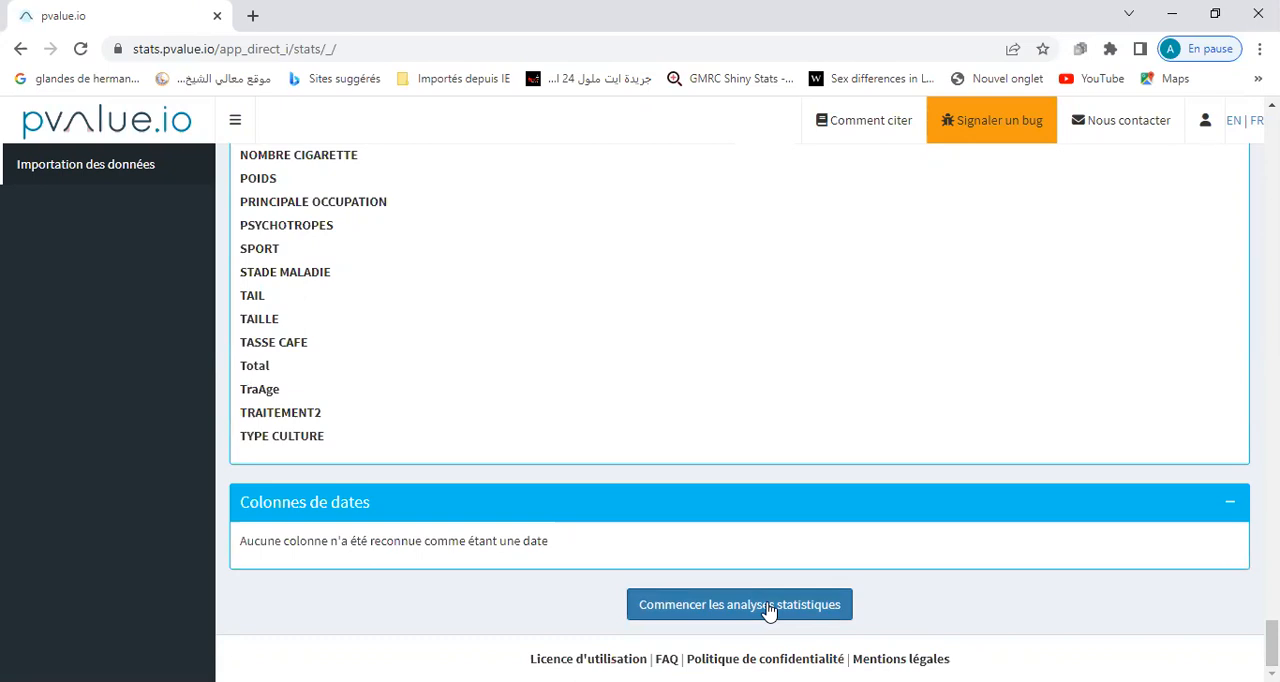
left_click(768, 608)
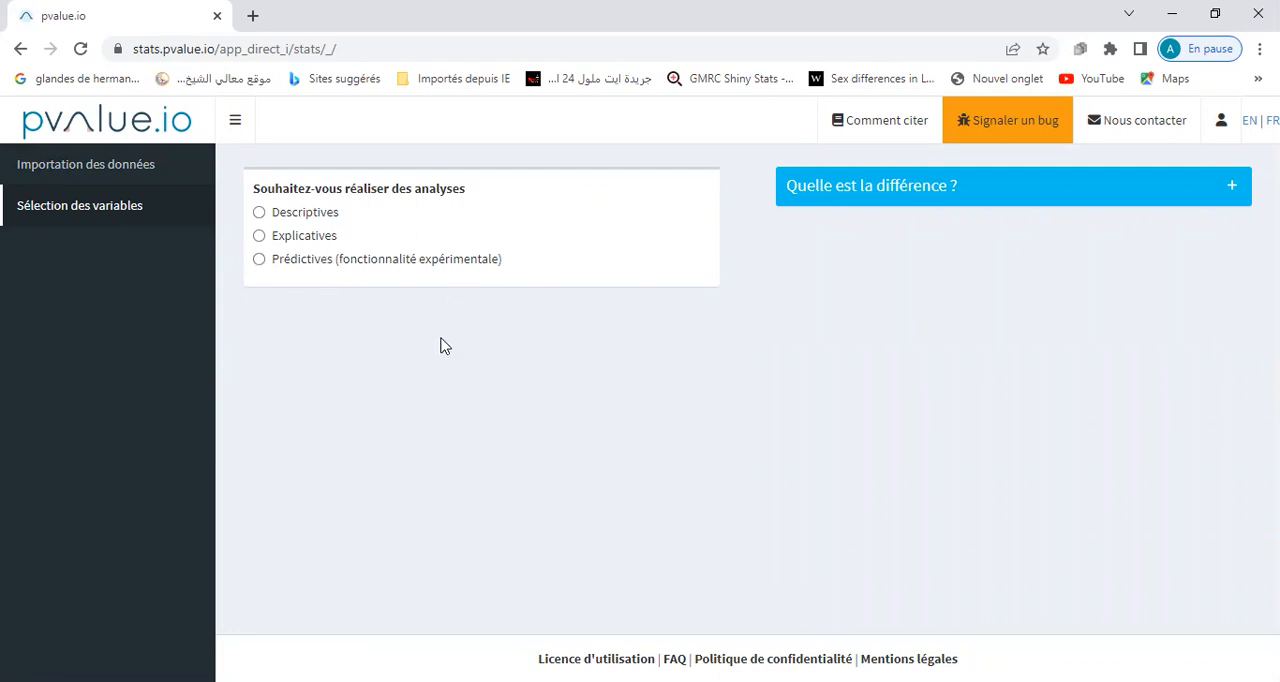
Choose descriptive analyses and compare the patients' characteristics according to AGE MALADIE.
left_click(260, 213)
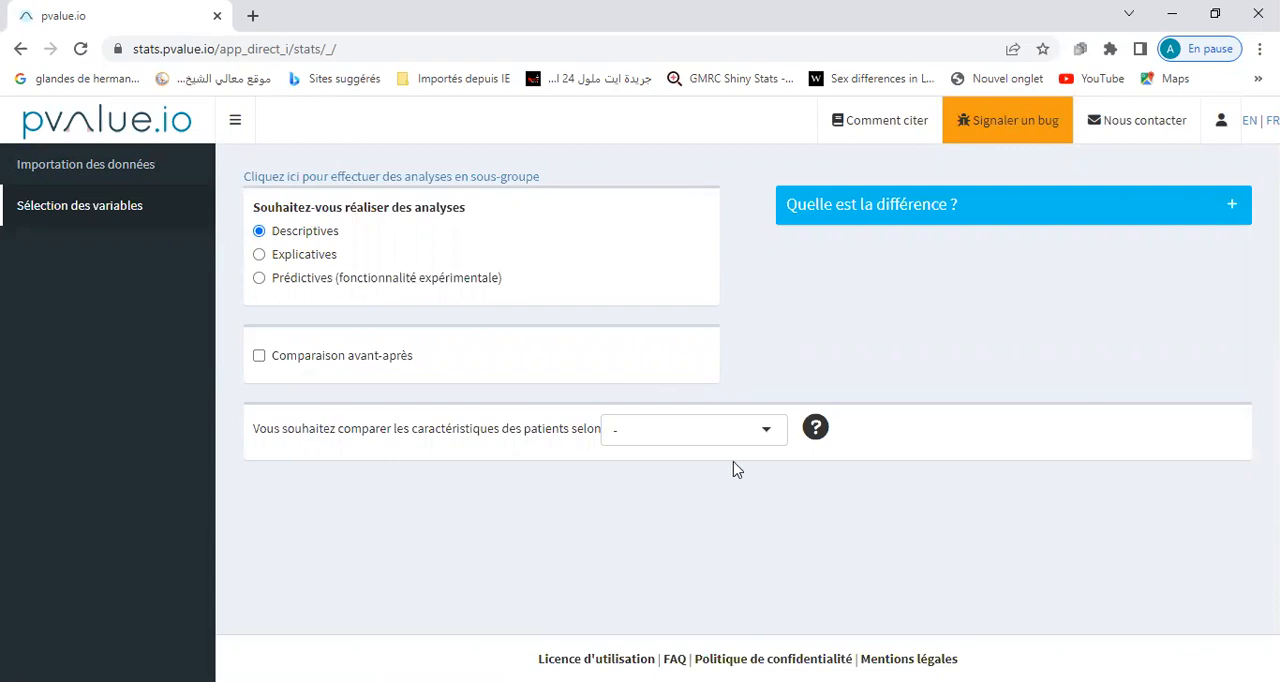
left_click(766, 430)
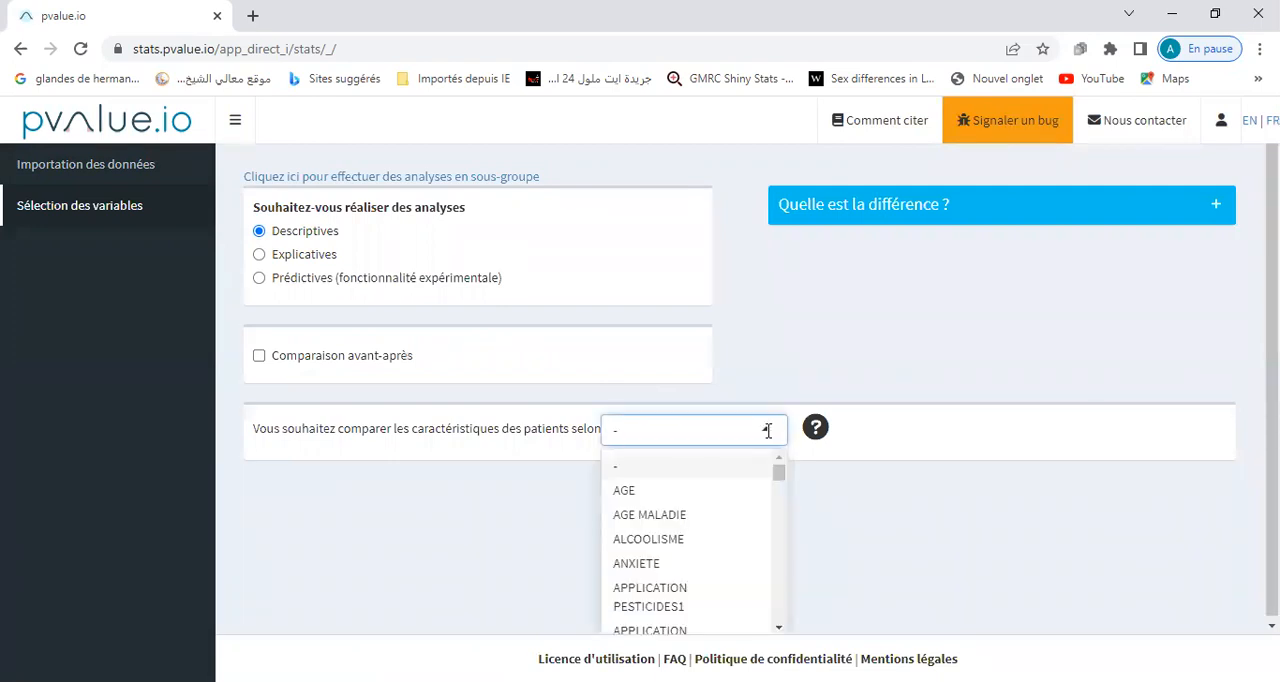
left_click(677, 516)
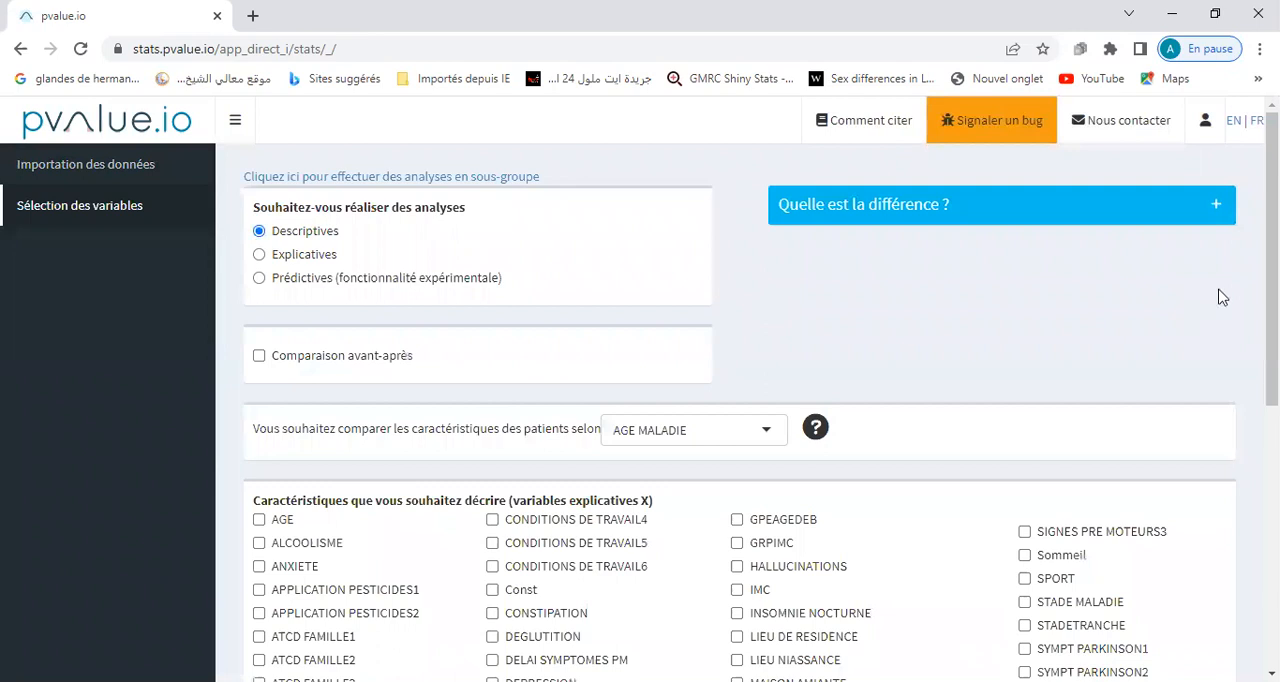
Select SEXE as the characteristic to describe and validate the variable selection.
scroll(1136, 489, "down", 4)
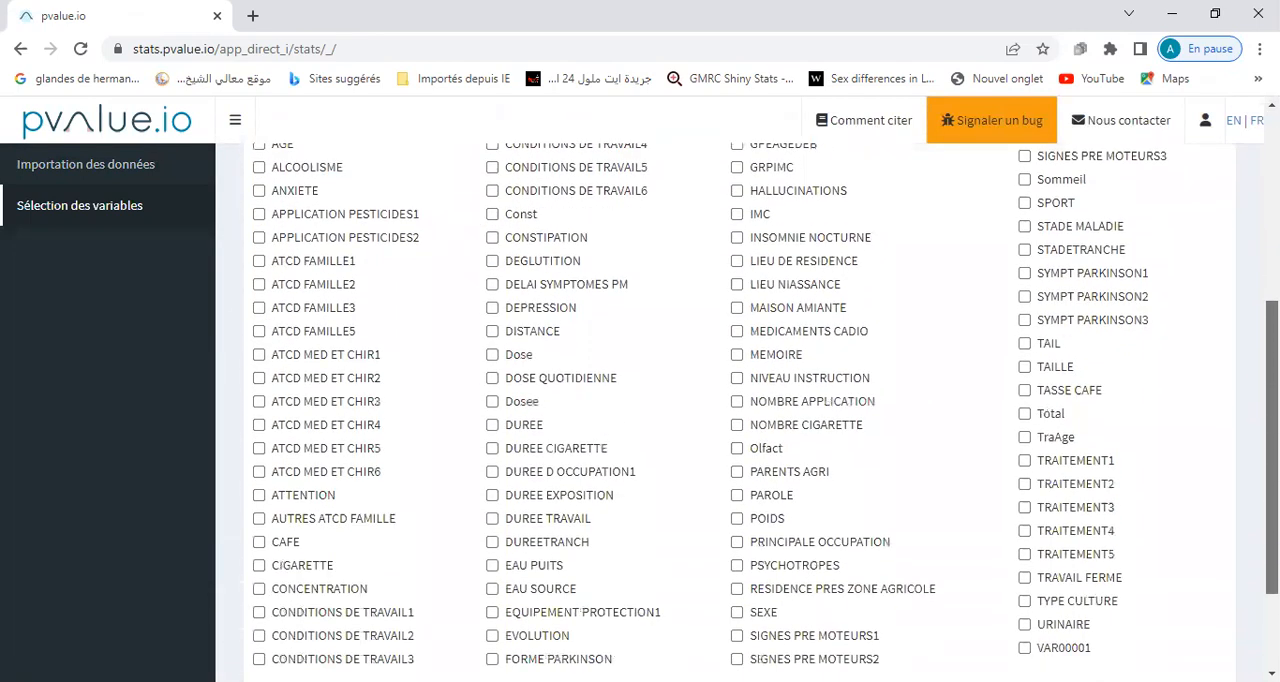
left_click(737, 573)
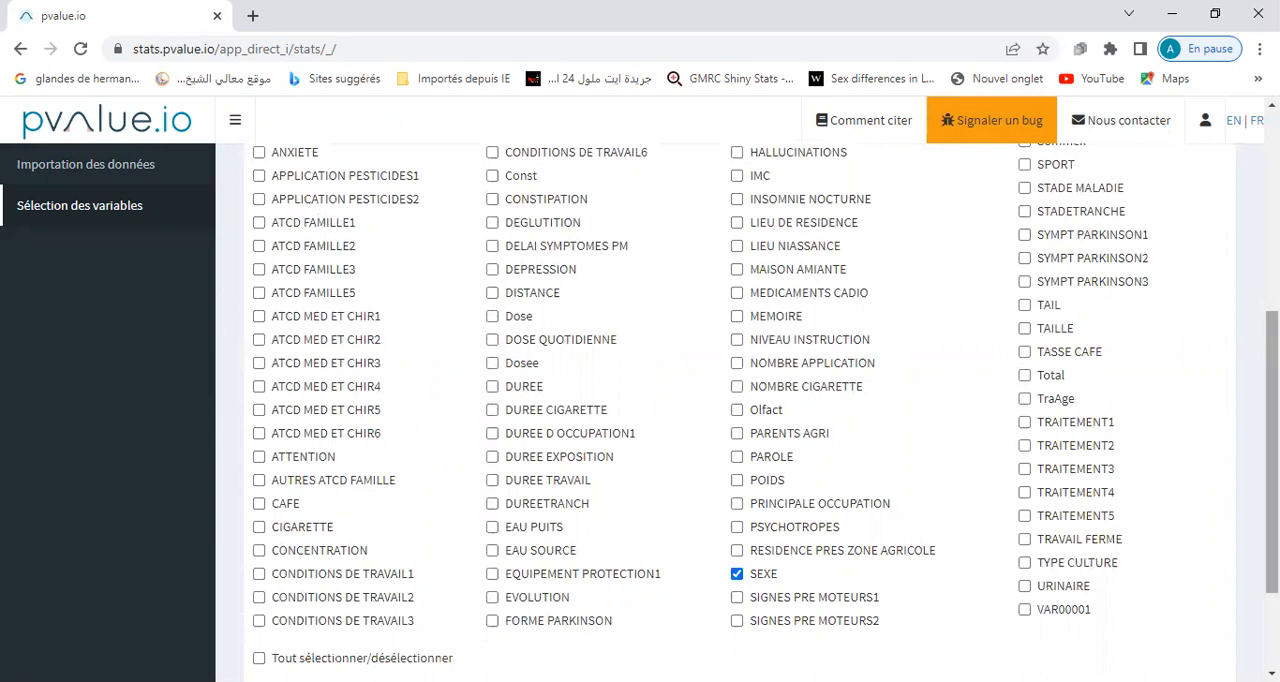
scroll(740, 400, "down", 2)
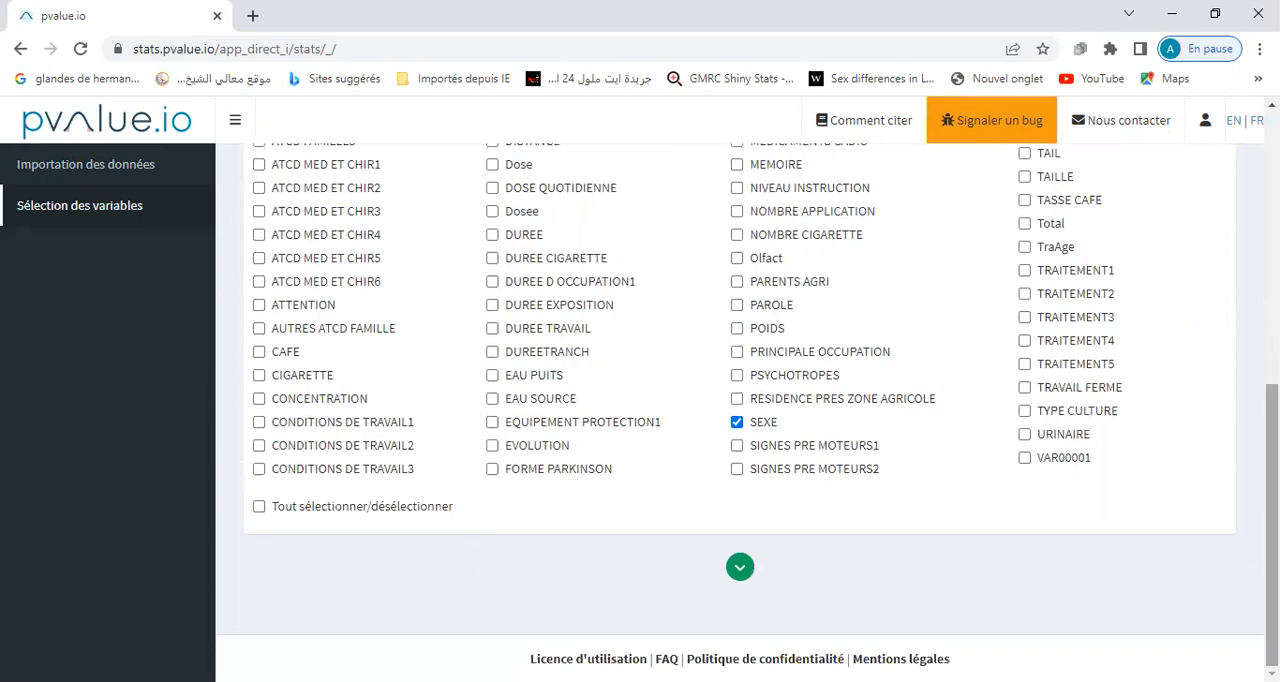
left_click(740, 570)
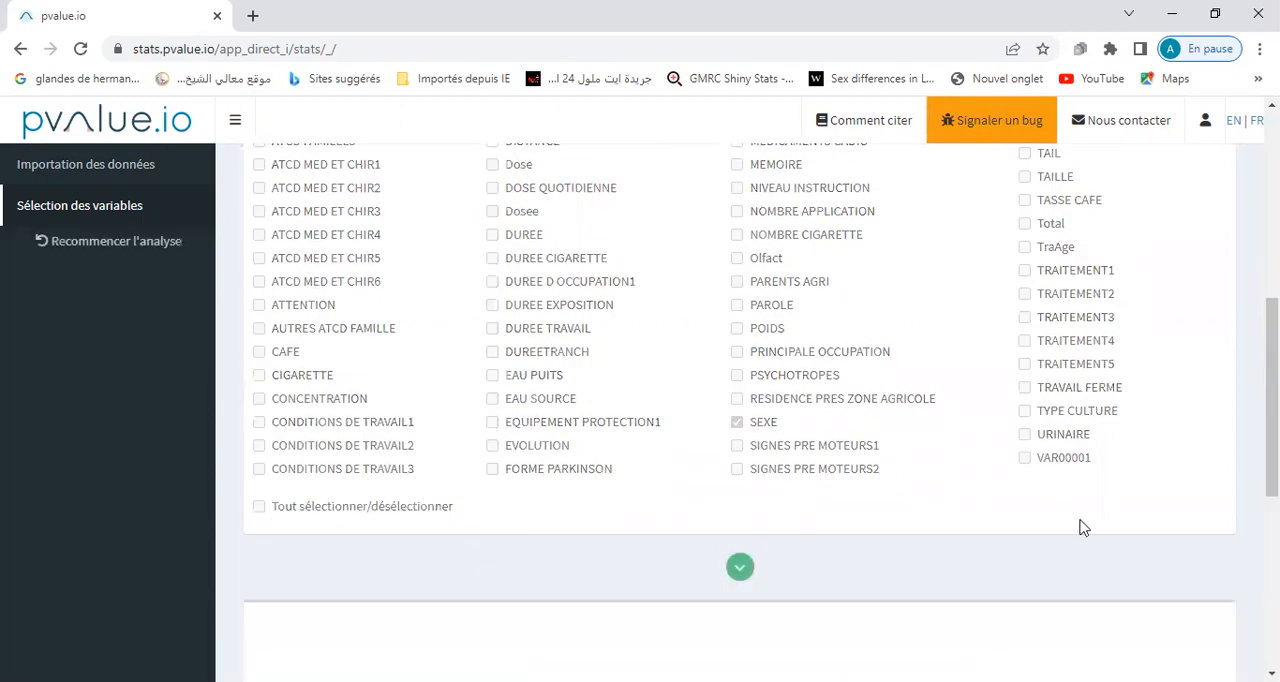
Check the minimum and maximum of AGE MALADIE, try a histogram bar width of 5 and restore it to 2.
scroll(762, 412, "down", 1)
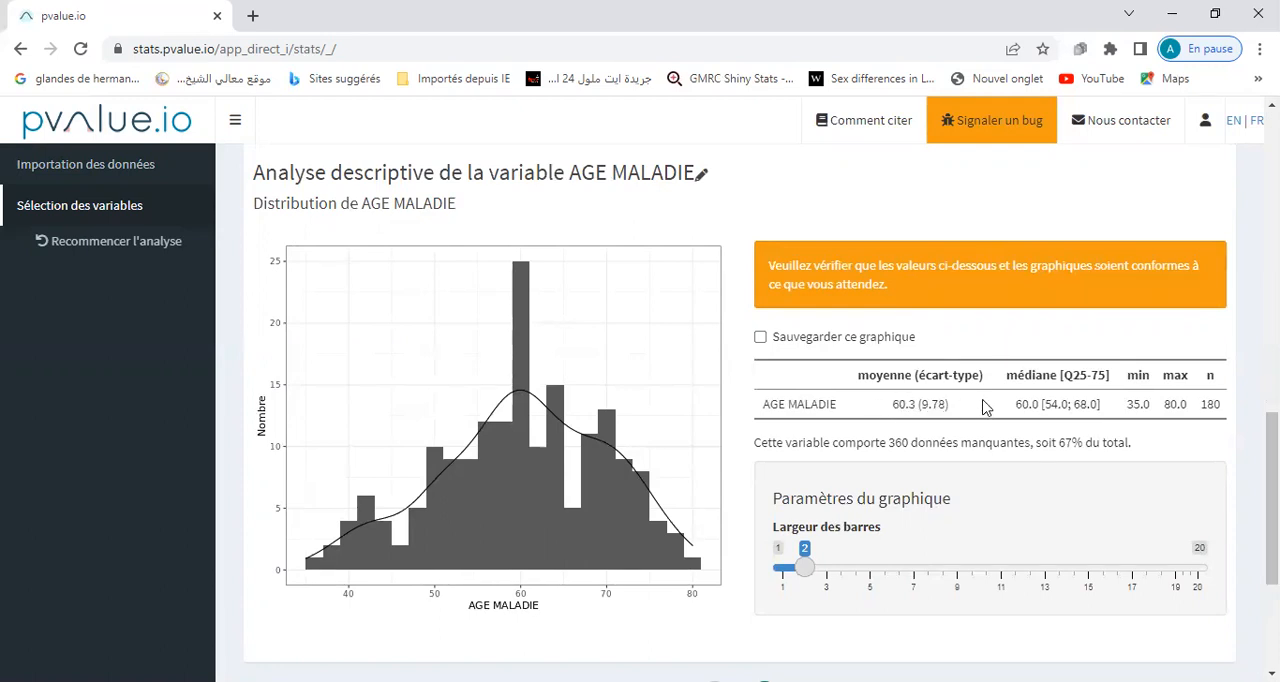
double_click(1130, 404)
left_click_drag(1163, 404, 1186, 404)
left_click_drag(823, 574, 864, 580)
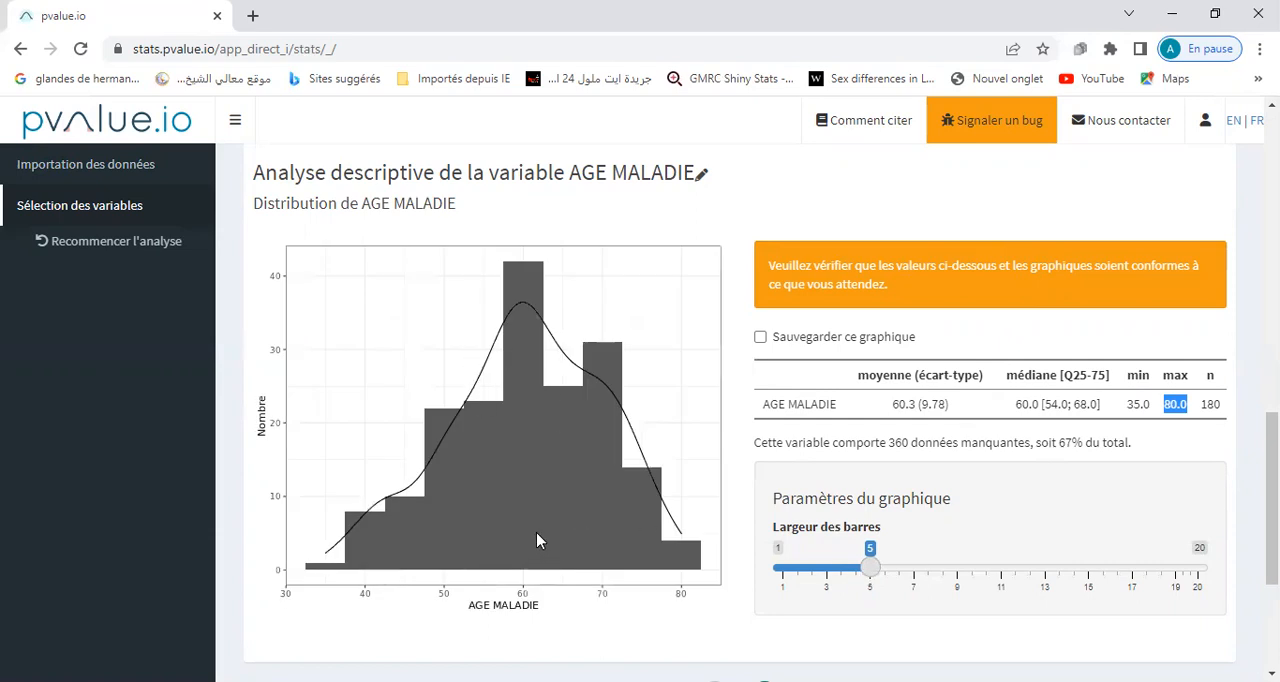
left_click(804, 568)
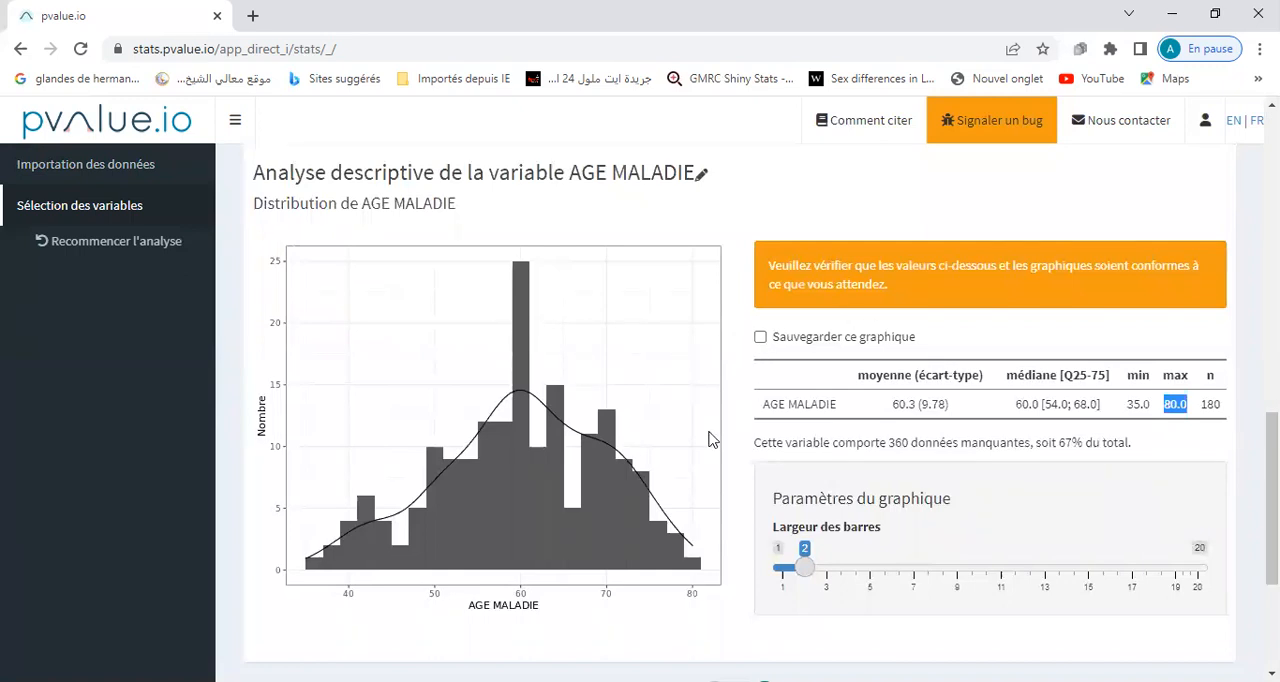
Mark the AGE MALADIE graph for saving and download the results with English tables and black-and-white graphics.
left_click(761, 340)
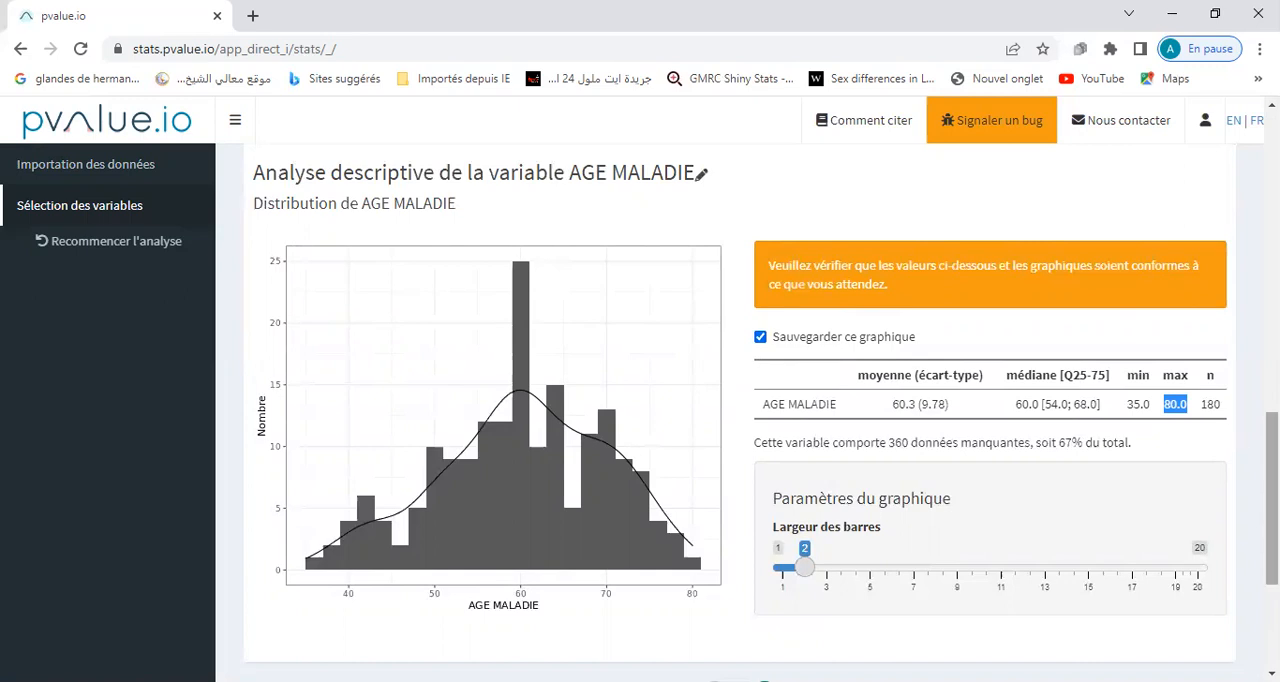
scroll(1272, 480, "down", 3)
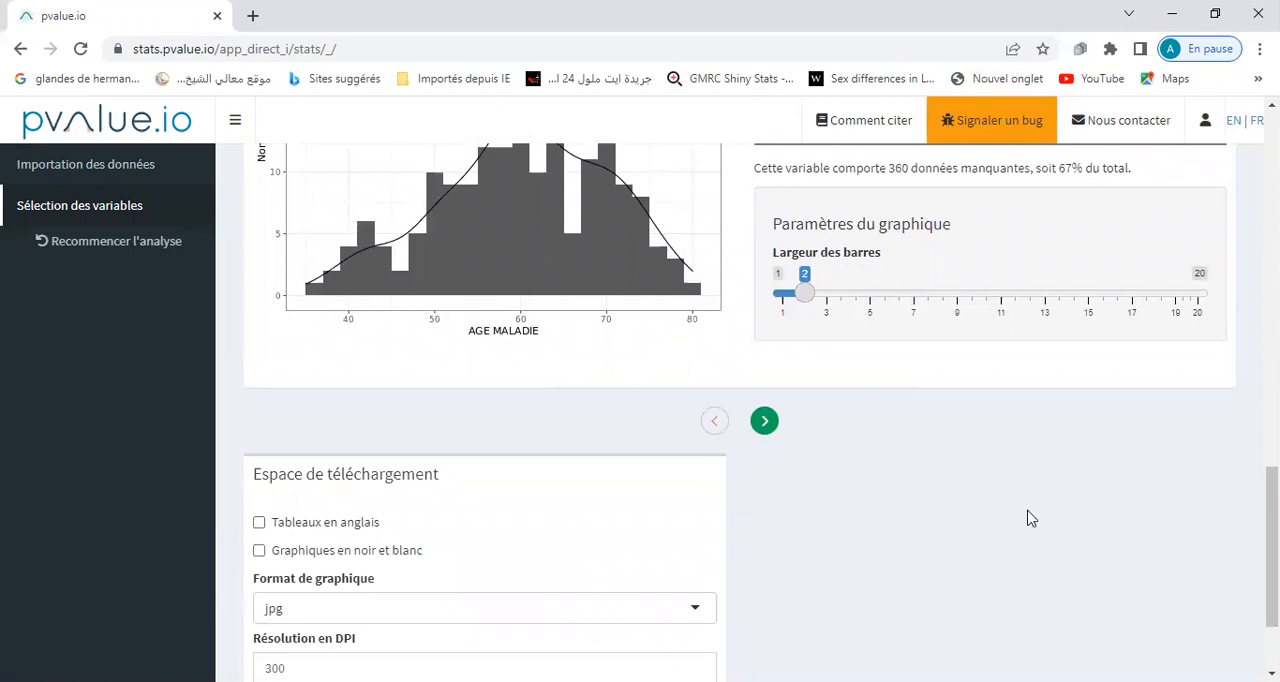
scroll(1272, 510, "down", 1)
left_click_drag(1272, 545, 1272, 554)
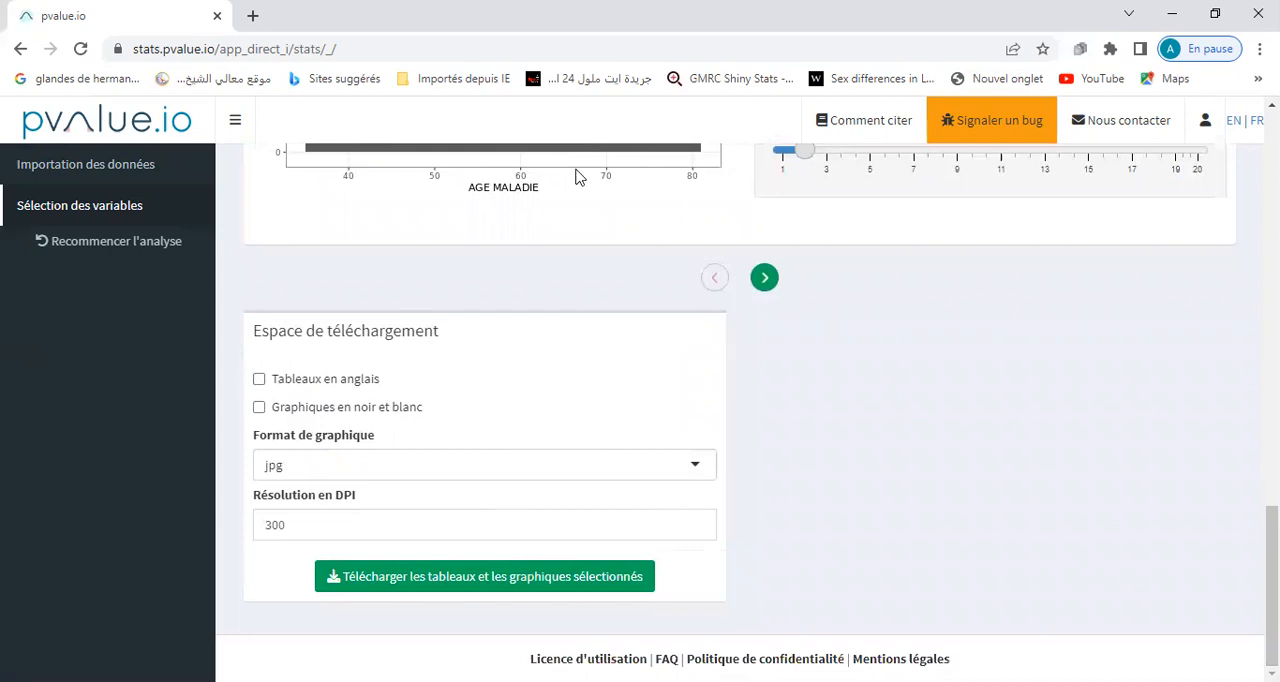
left_click(260, 381)
left_click(260, 408)
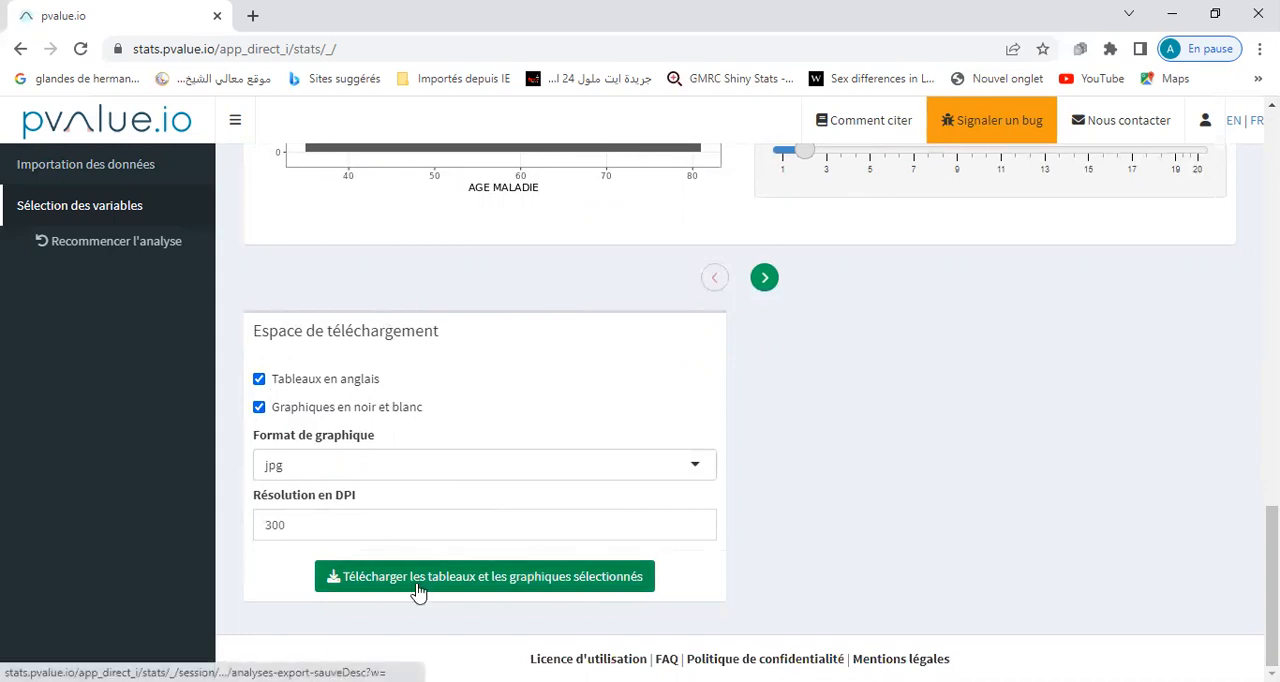
left_click(487, 586)
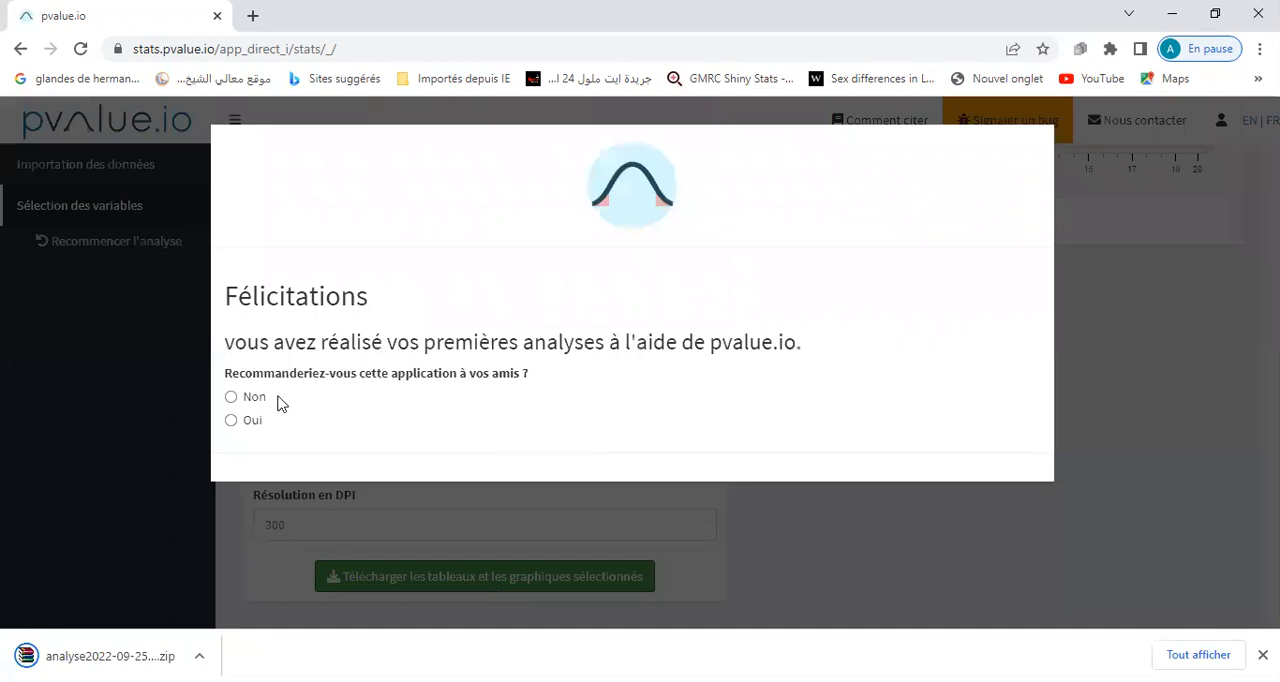
Answer Oui to the question about recommending the application to friends and submit the answer.
left_click(232, 421)
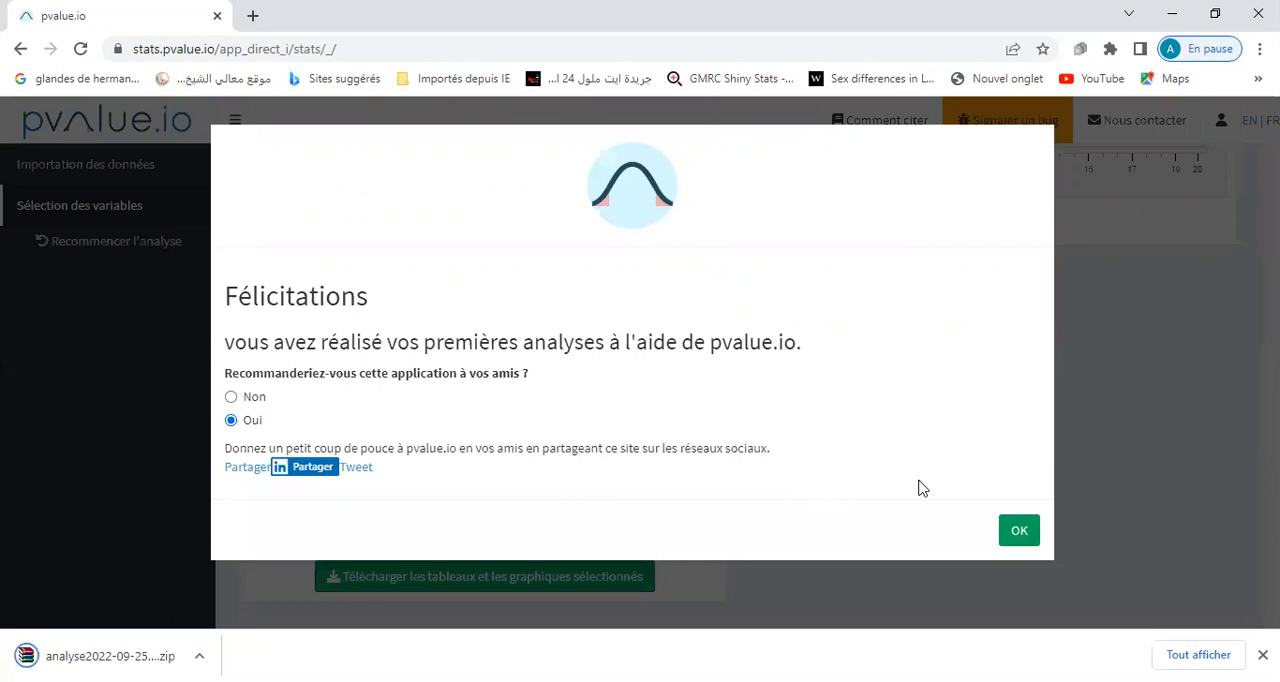
left_click(1019, 531)
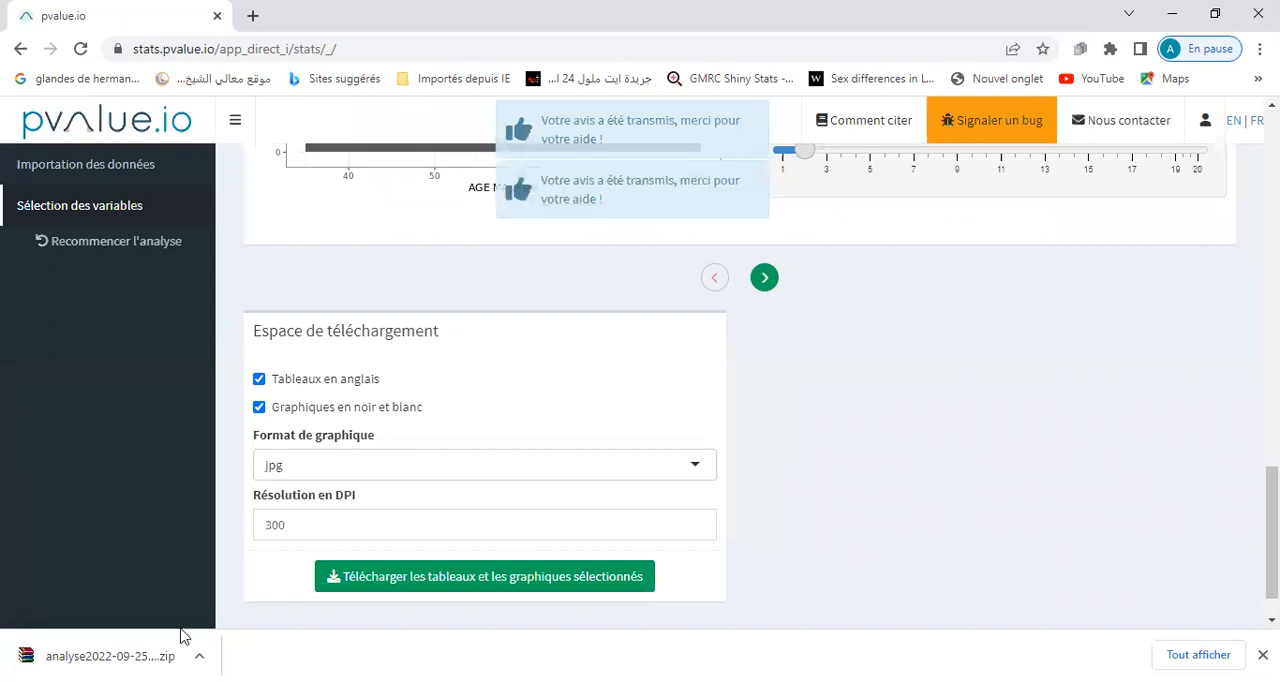
View the available graph formats while keeping jpg, and open the downloaded analysis ZIP archive.
left_click(421, 466)
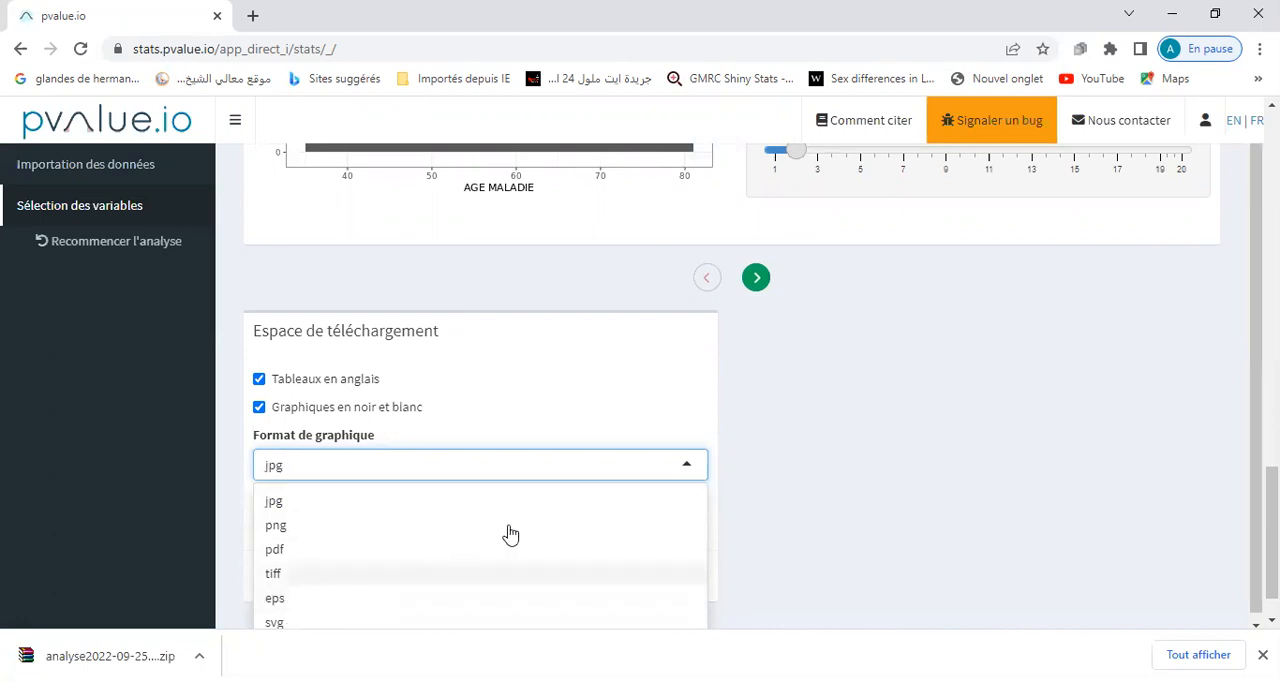
left_click(573, 398)
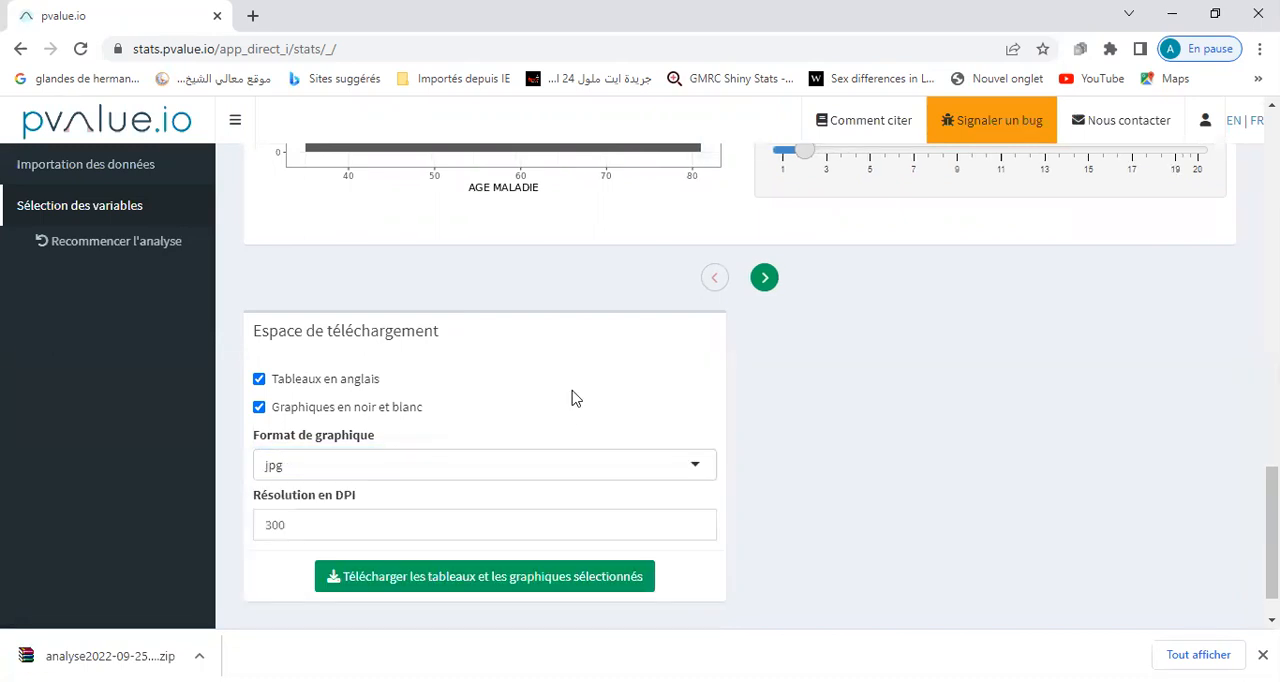
left_click(134, 640)
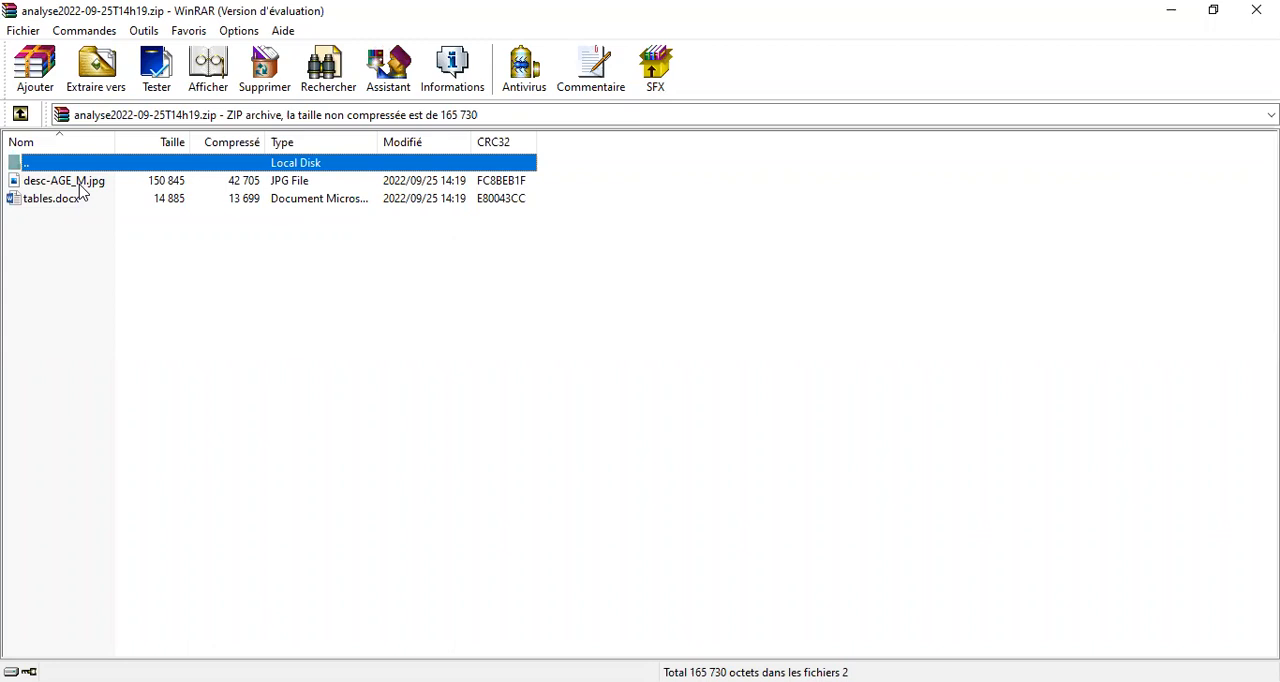
View the exported graph desc-AGE_M.jpg and open the tables.docx document from the analysis archive.
left_click(82, 189)
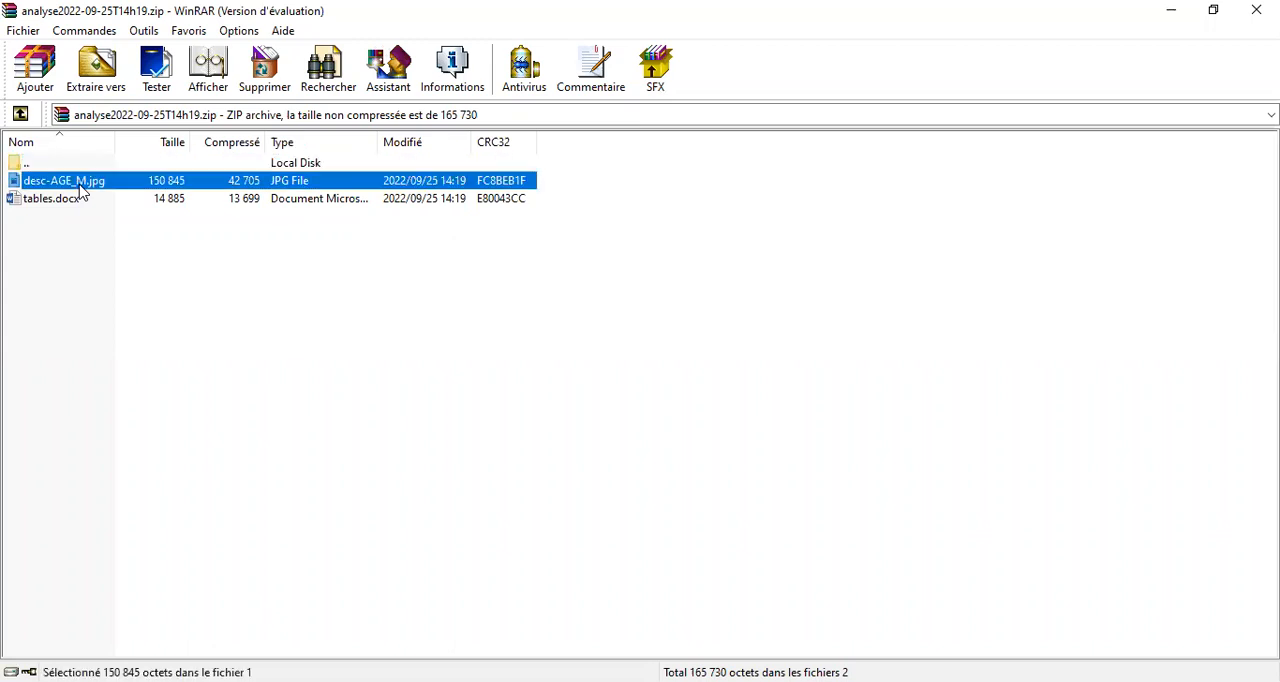
double_click(82, 189)
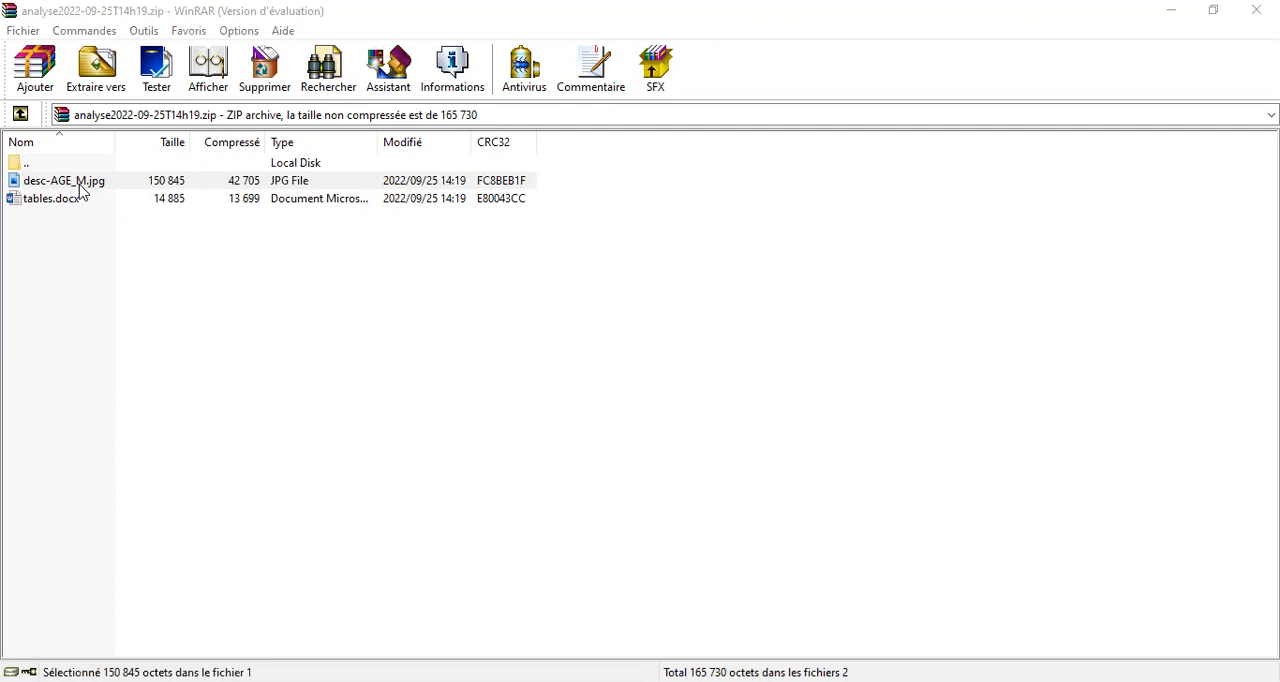
left_click(171, 211)
left_click(68, 204)
double_click(69, 205)
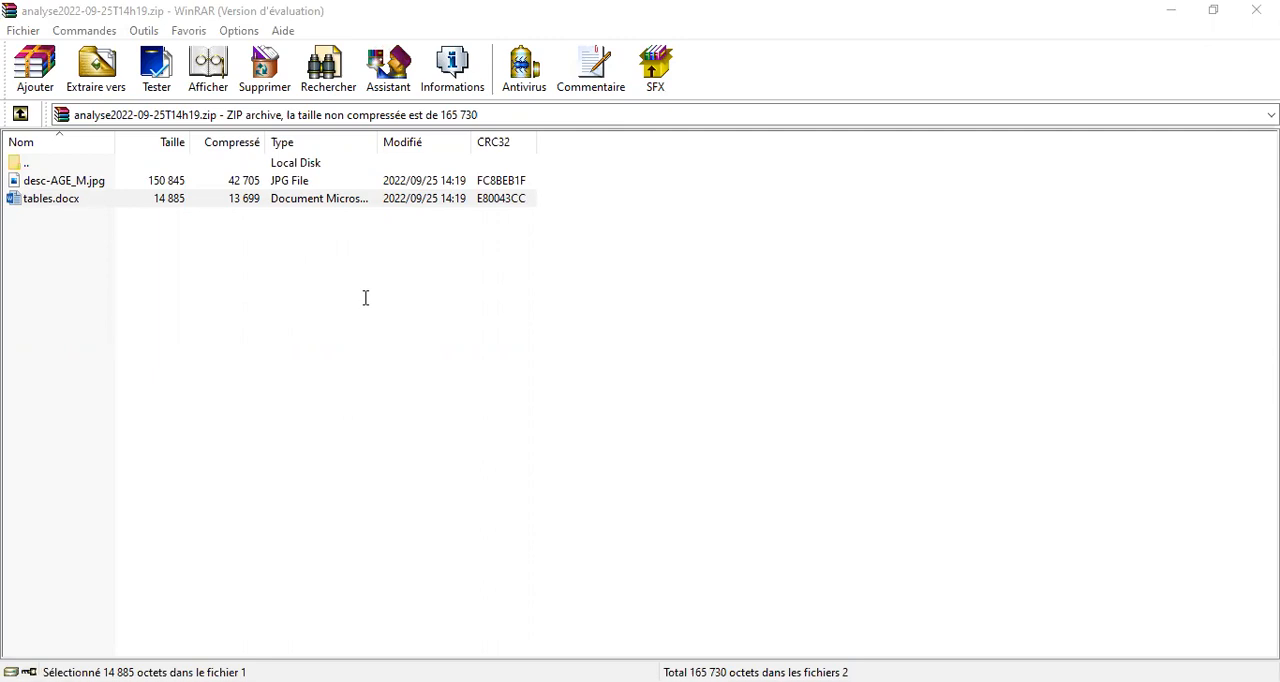
Switch back to pvalue.io in the browser and set the SEXE graph's colour palette to Pastel1.
left_click(700, 681)
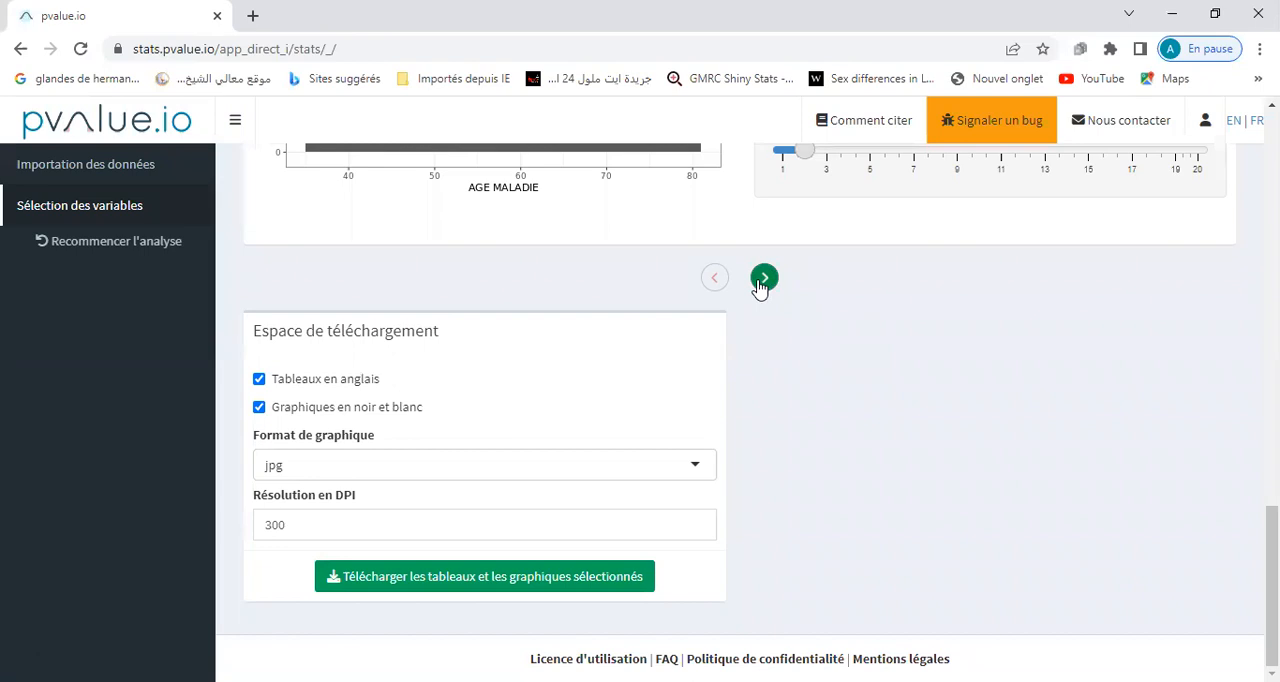
left_click(763, 279)
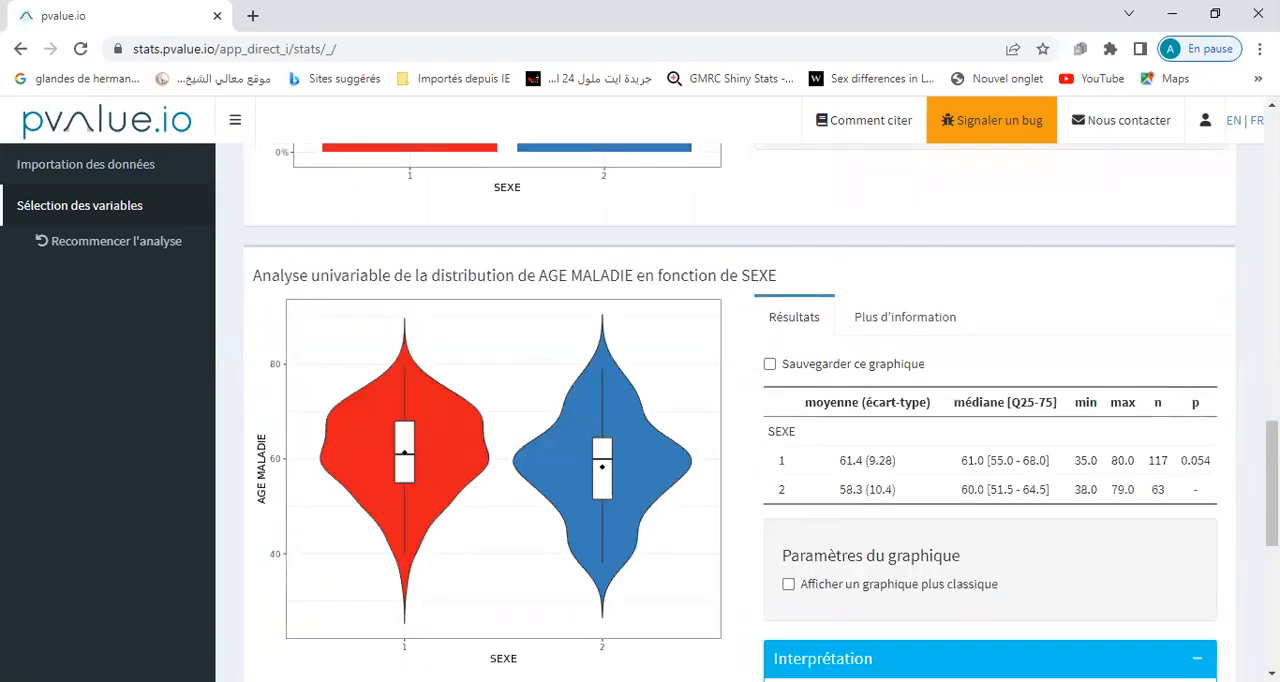
scroll(635, 290, "down", 1)
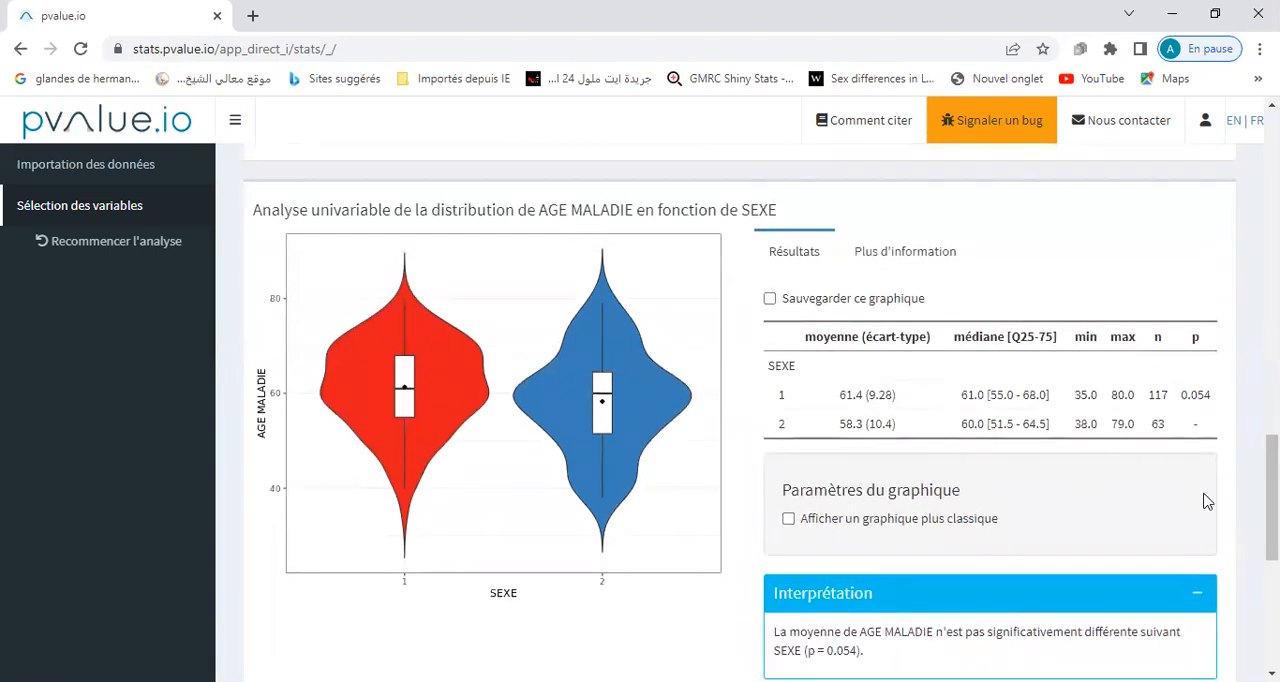
scroll(1272, 500, "up", 4)
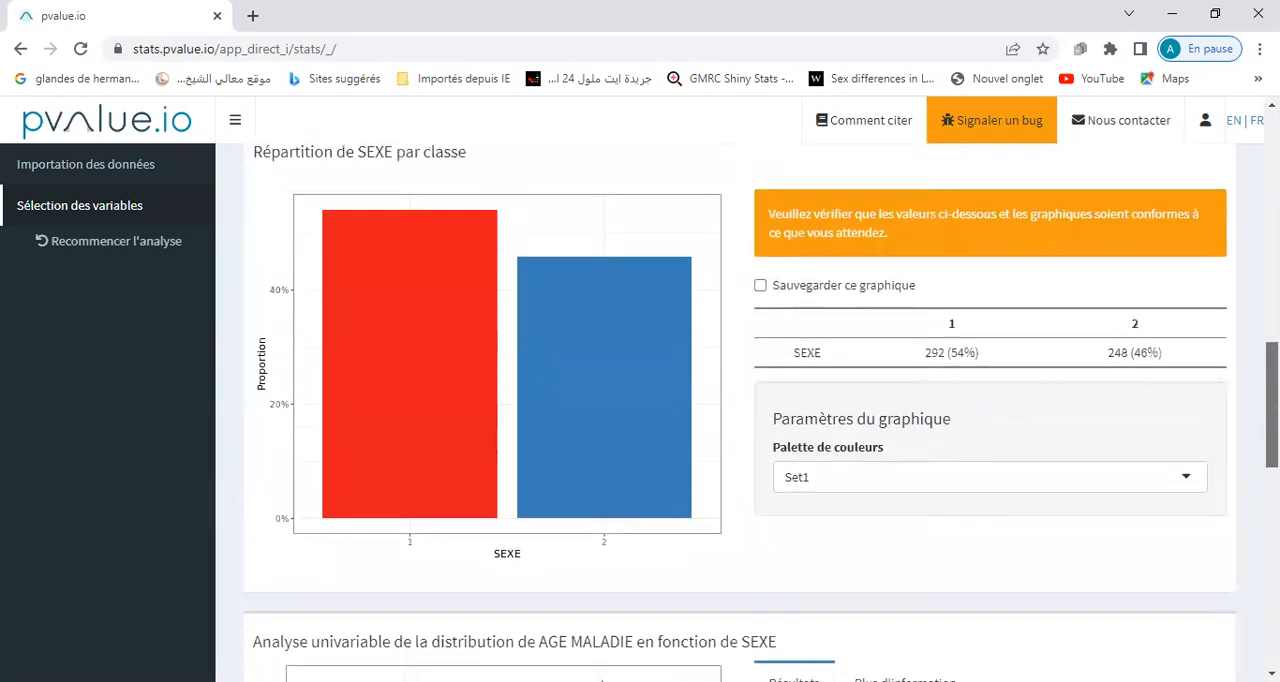
scroll(1272, 500, "down", 4)
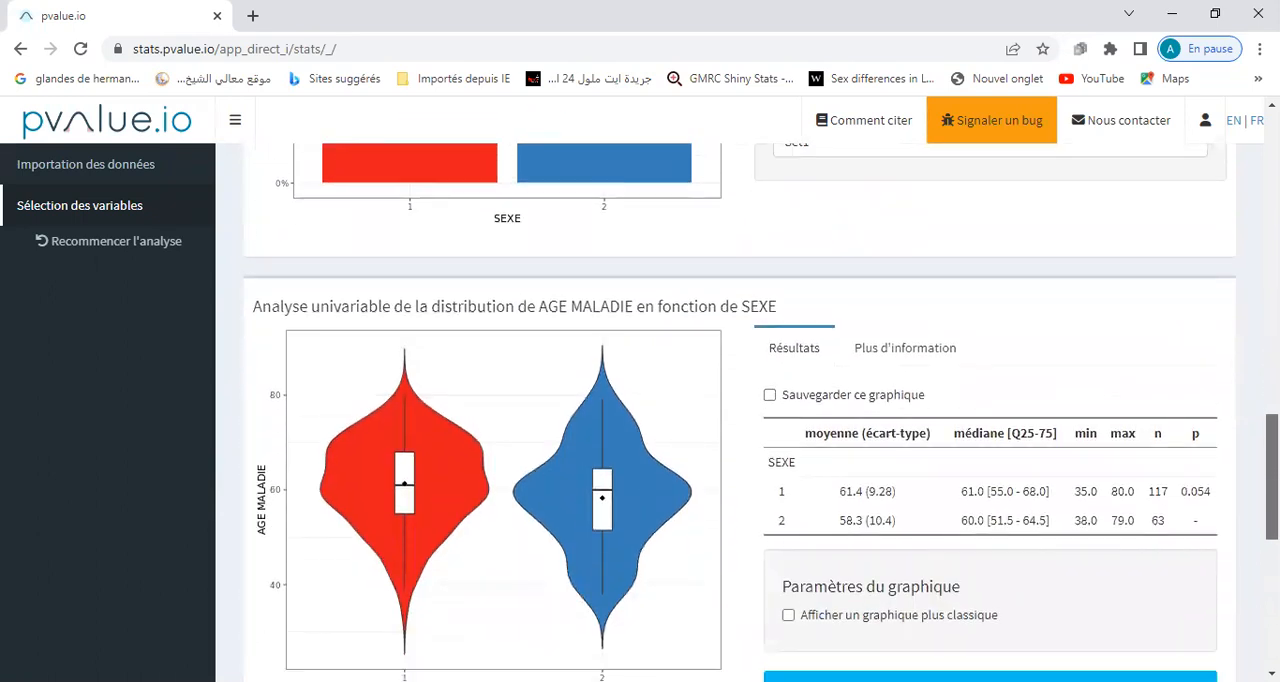
scroll(1272, 500, "up", 4)
scroll(670, 378, "up", 1)
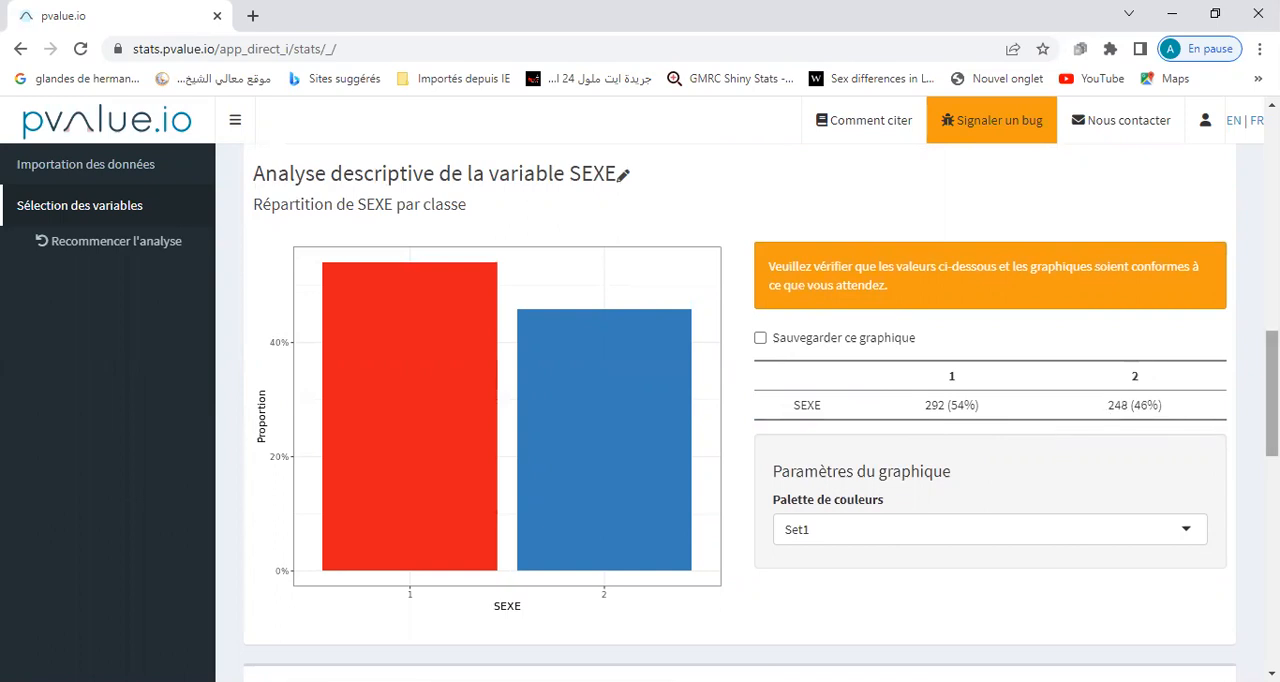
left_click(1186, 533)
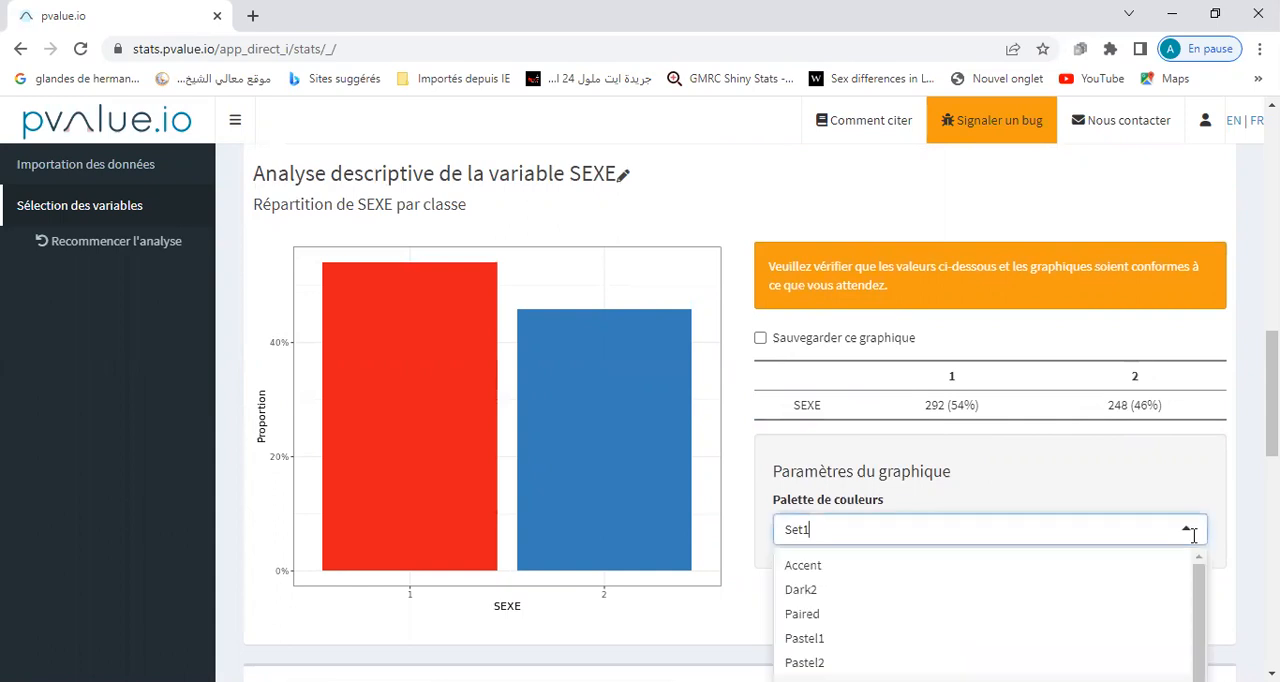
left_click(874, 643)
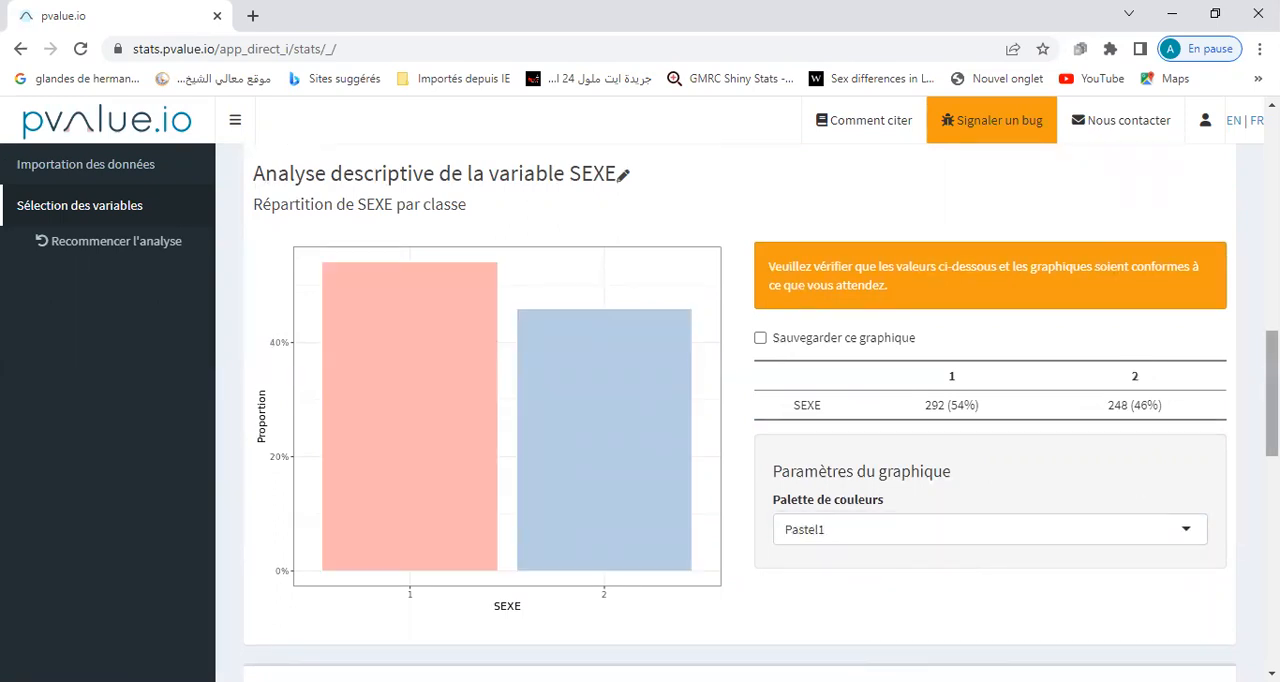
Check the p-value of AGE MALADIE by SEXE in the results table and in the interpretation text.
scroll(740, 400, "down", 5)
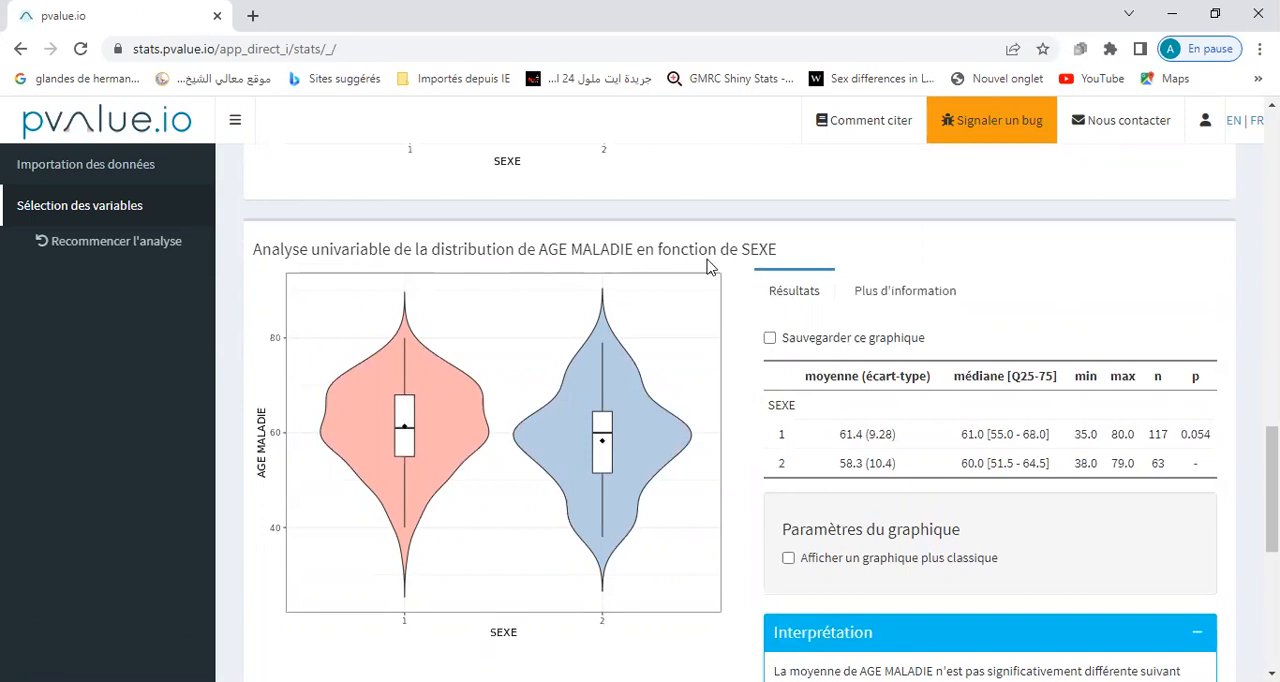
double_click(1186, 433)
scroll(1272, 490, "down", 3)
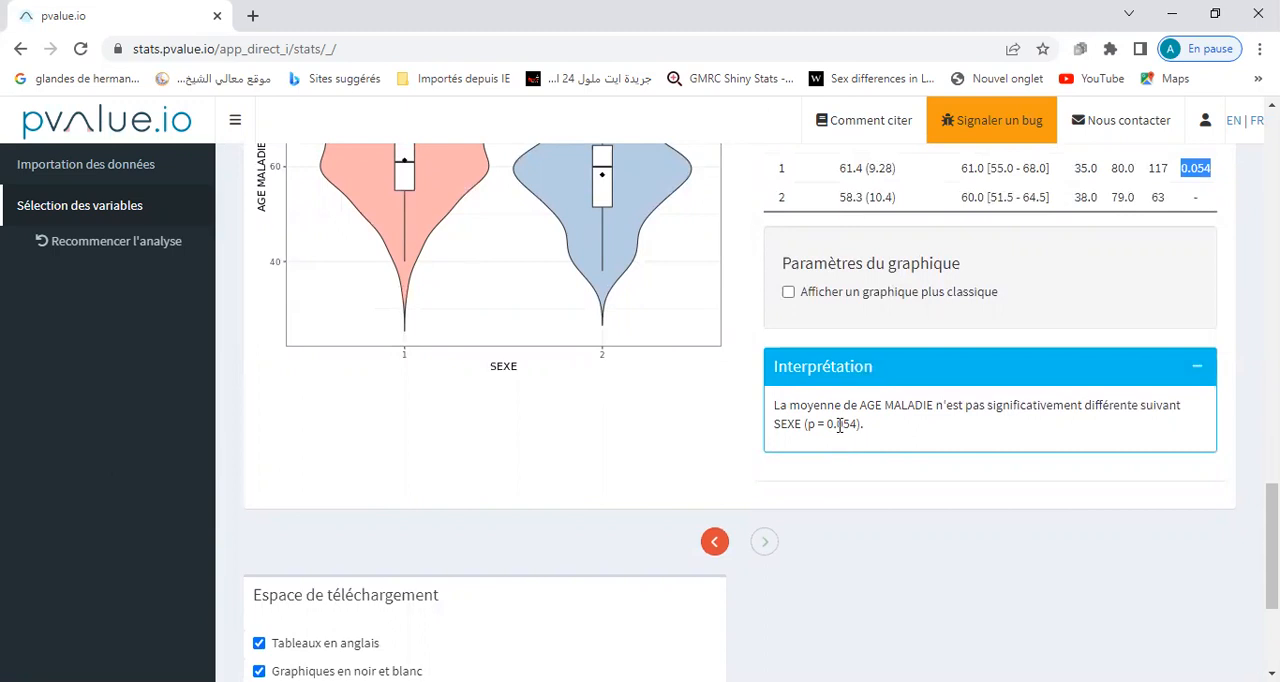
left_click_drag(828, 424, 850, 424)
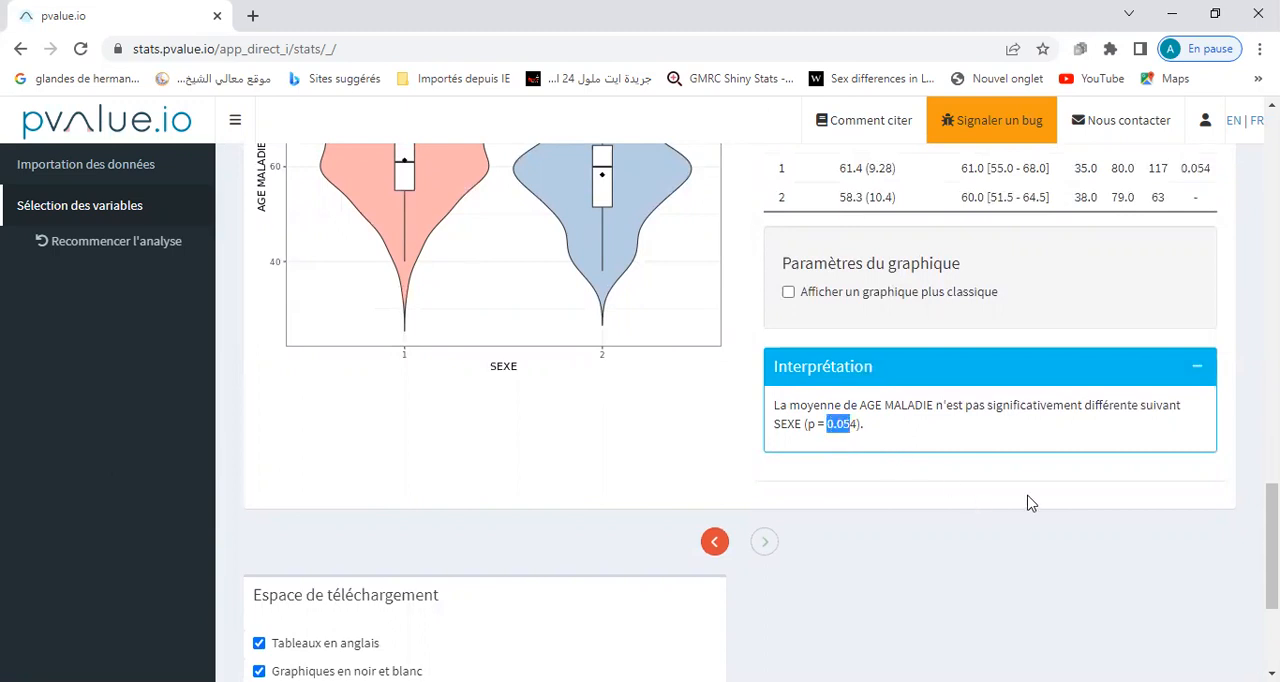
Show the additional information for AGE MALADIE by SEXE and examine which statistical test was used.
scroll(740, 410, "up", 5)
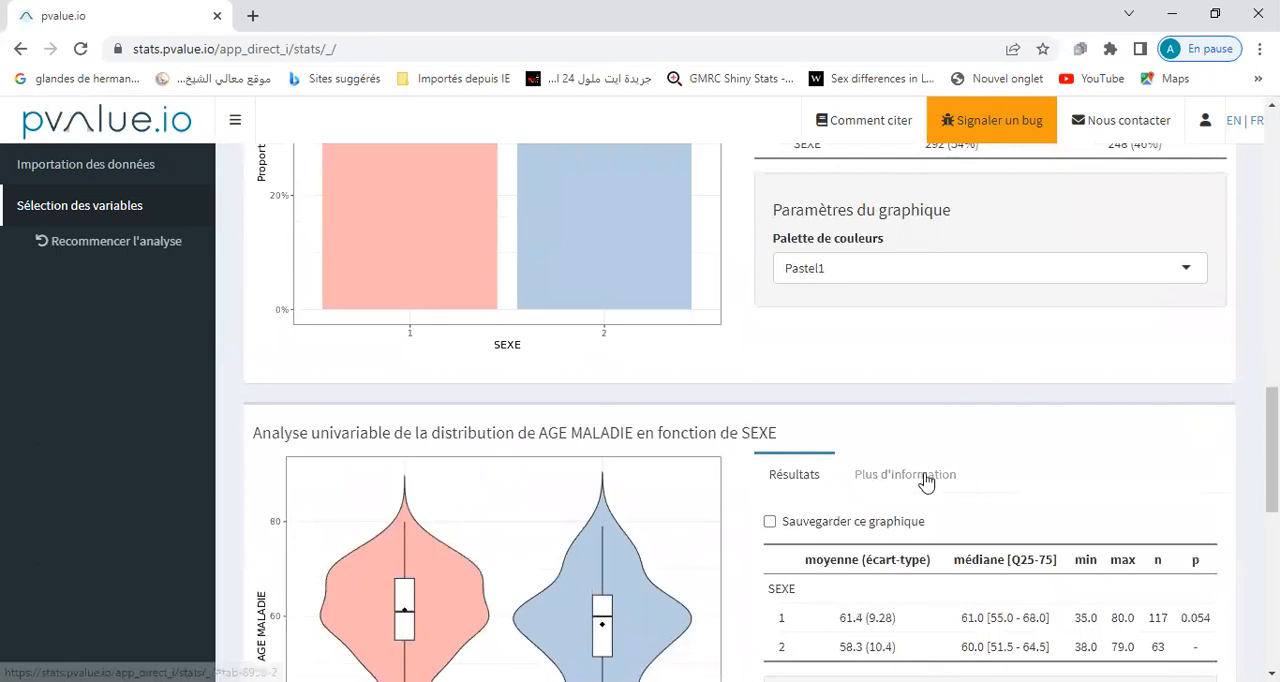
left_click(926, 480)
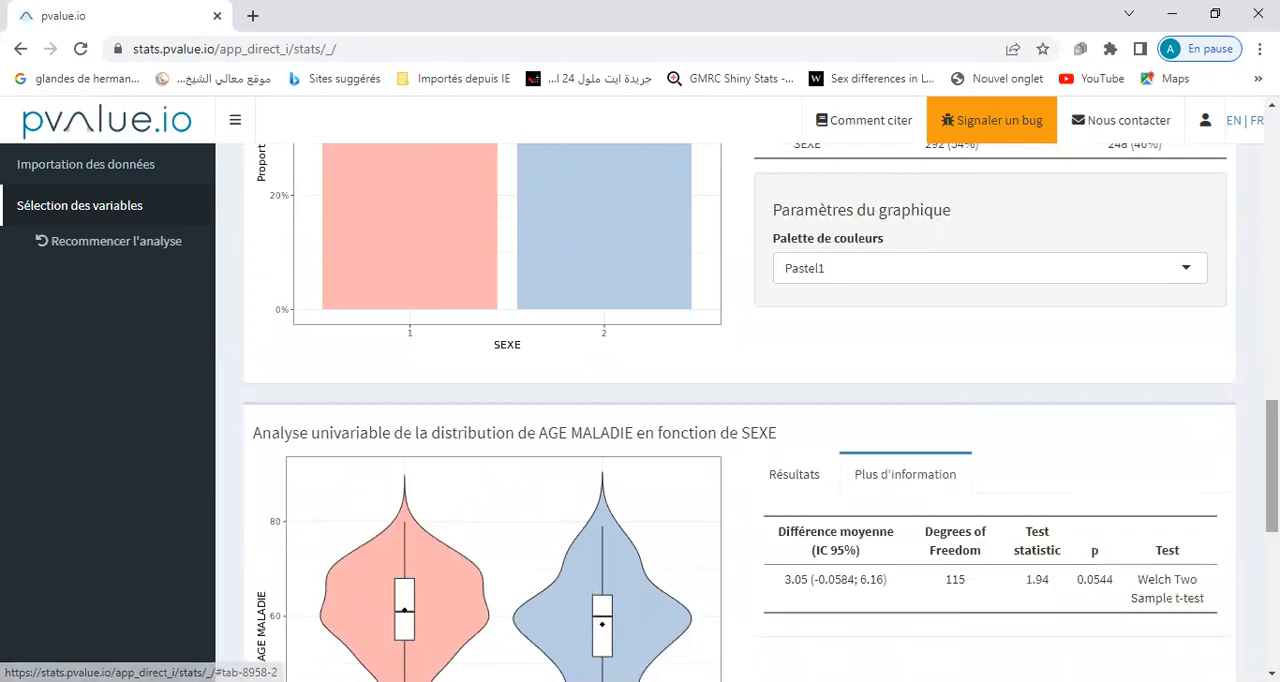
scroll(926, 480, "down", 2)
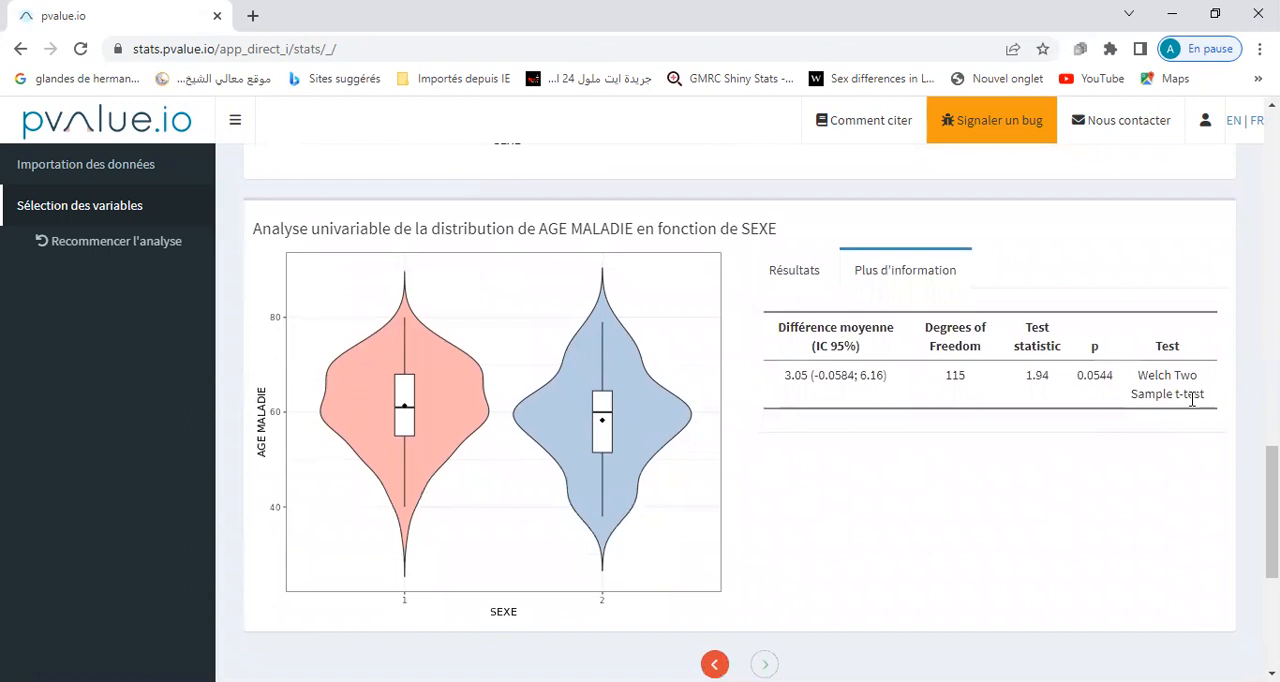
left_click_drag(1143, 378, 1203, 386)
left_click_drag(1132, 397, 1205, 408)
left_click(1163, 474)
Restart the analysis so that the variable selection can be edited again.
scroll(740, 400, "down", 4)
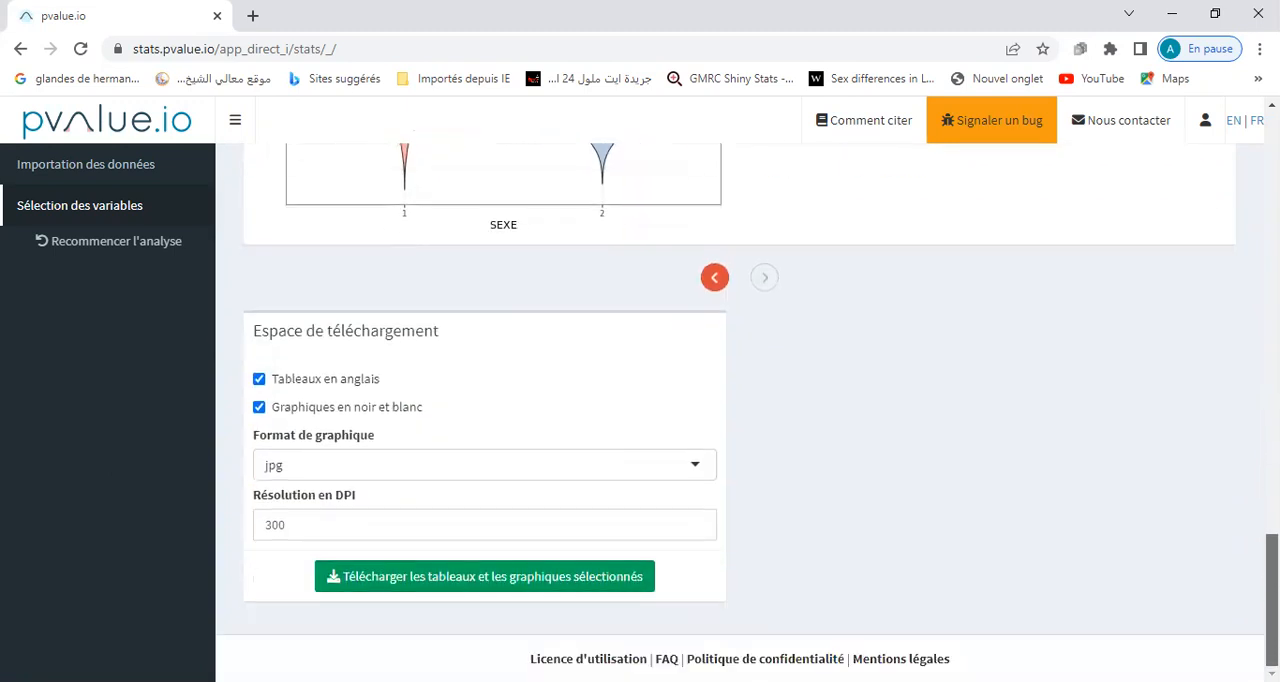
scroll(740, 400, "up", 4)
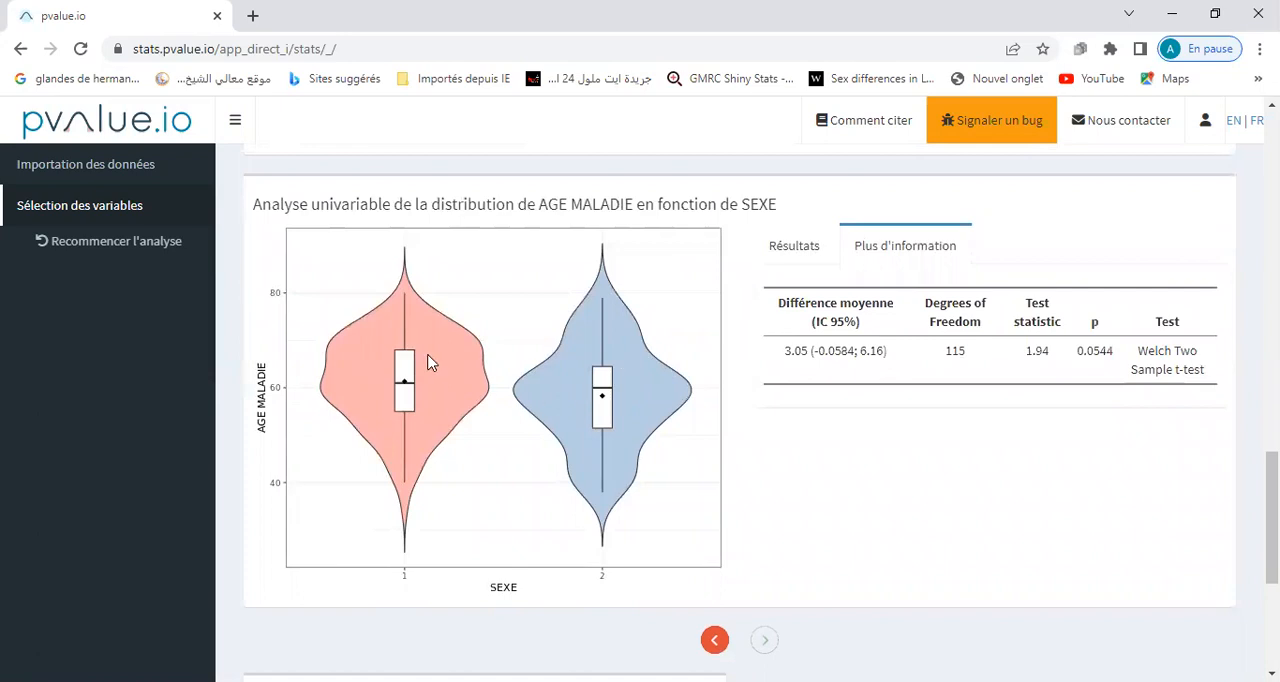
scroll(1270, 500, "down", 4)
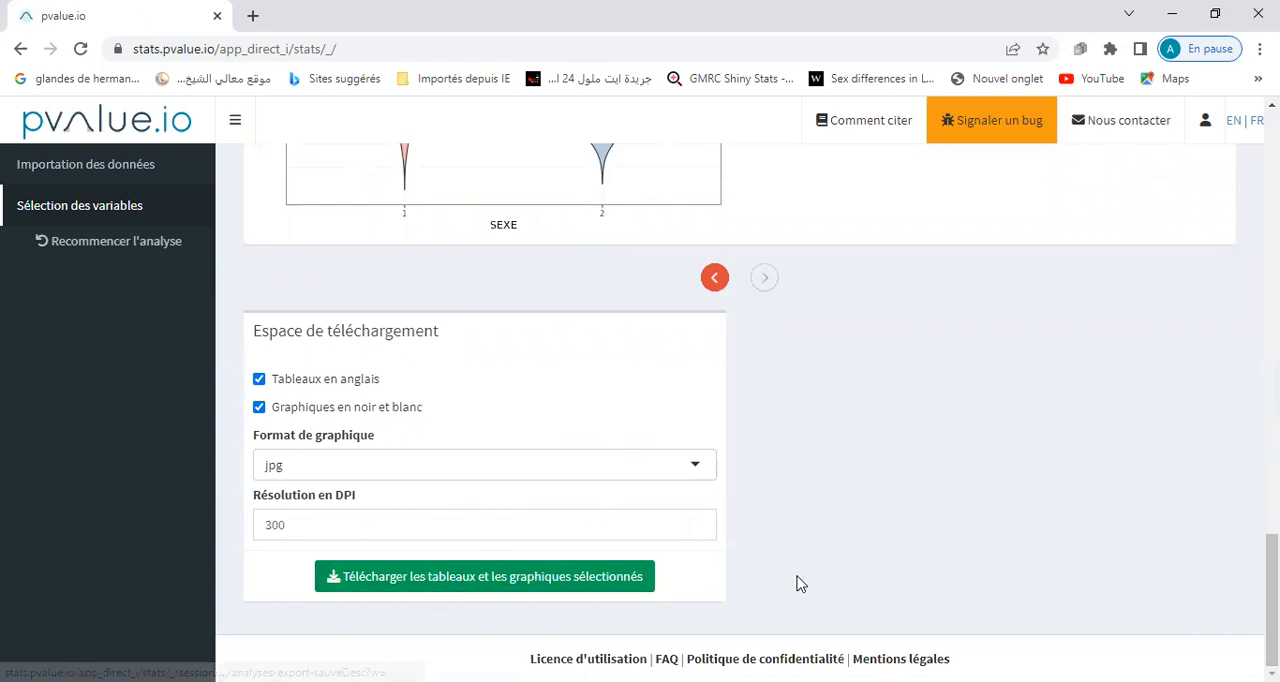
scroll(1271, 560, "up", 4)
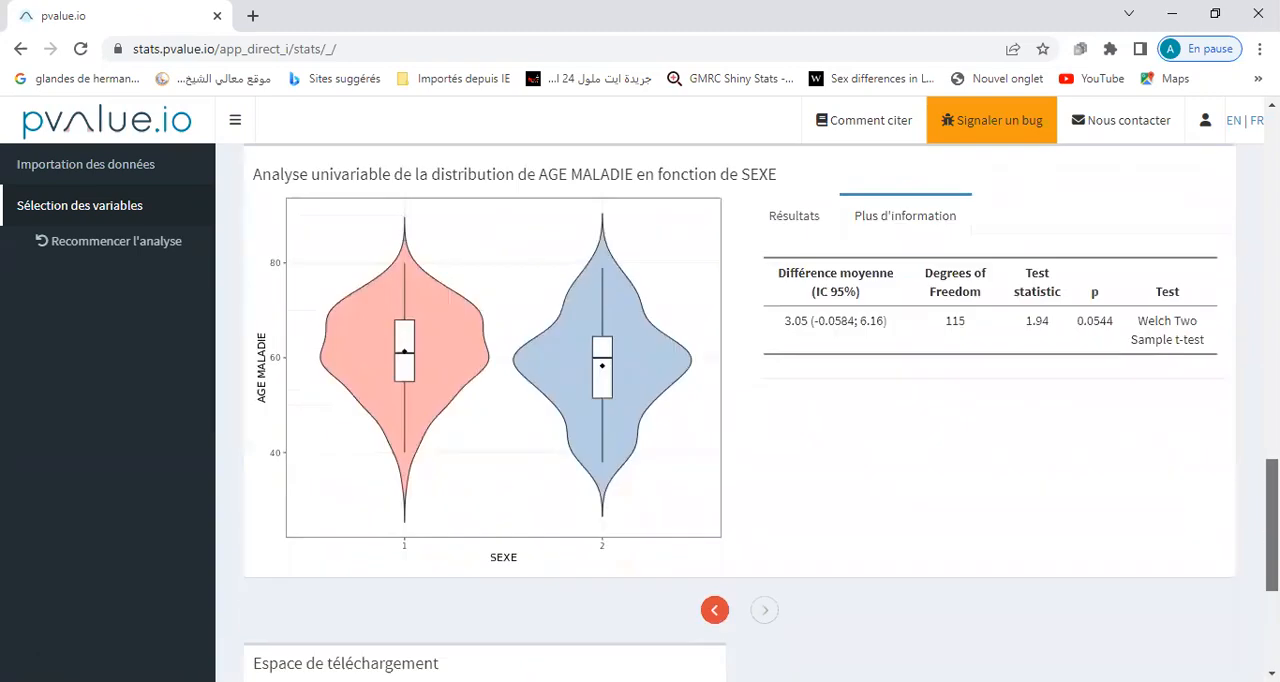
scroll(1271, 520, "up", 15)
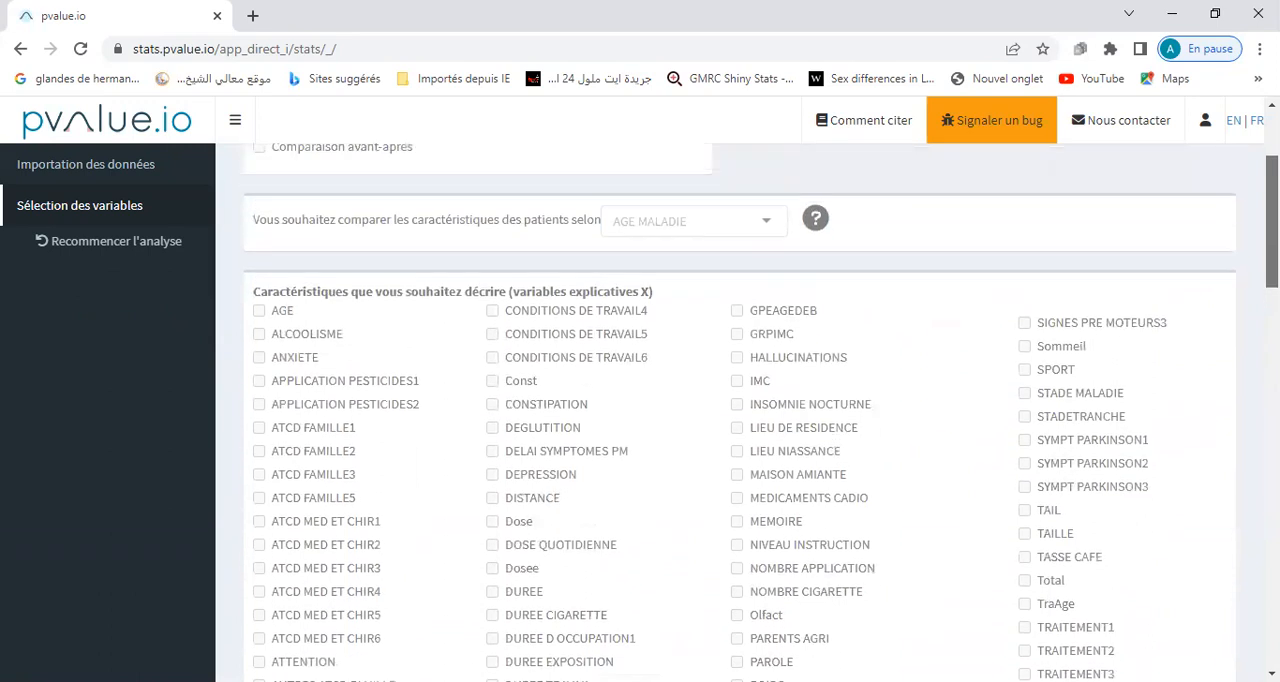
scroll(740, 400, "up", 2)
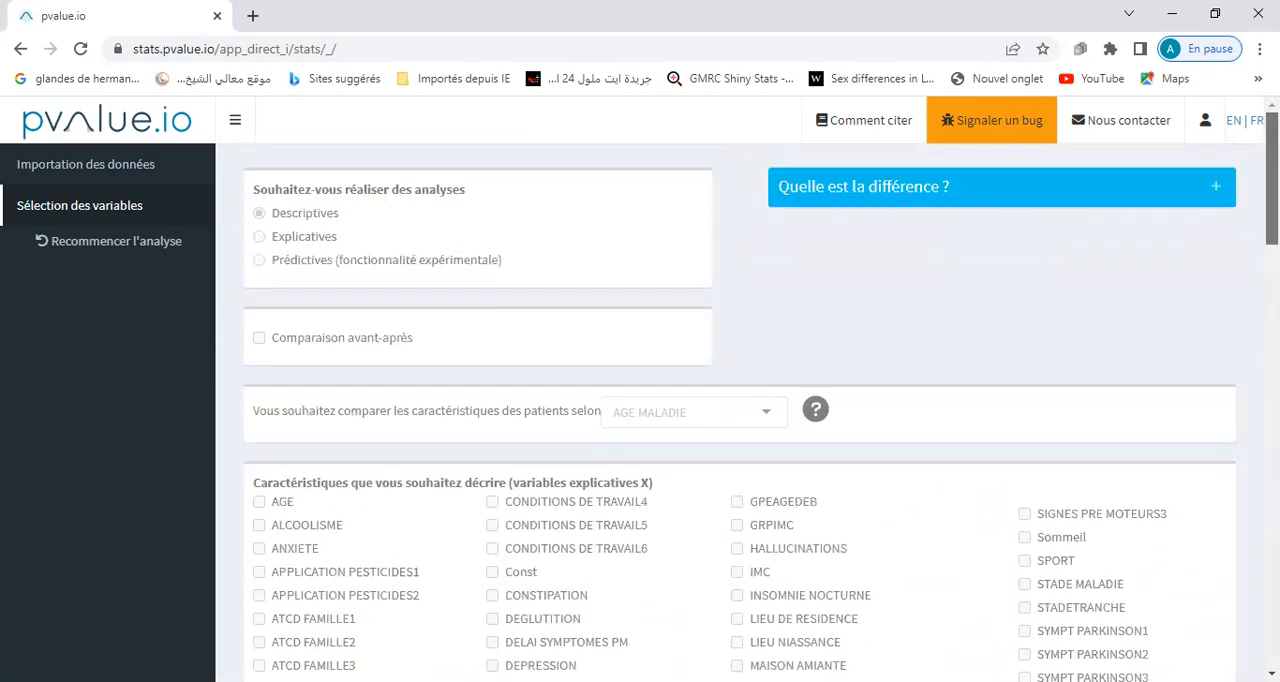
left_click(141, 240)
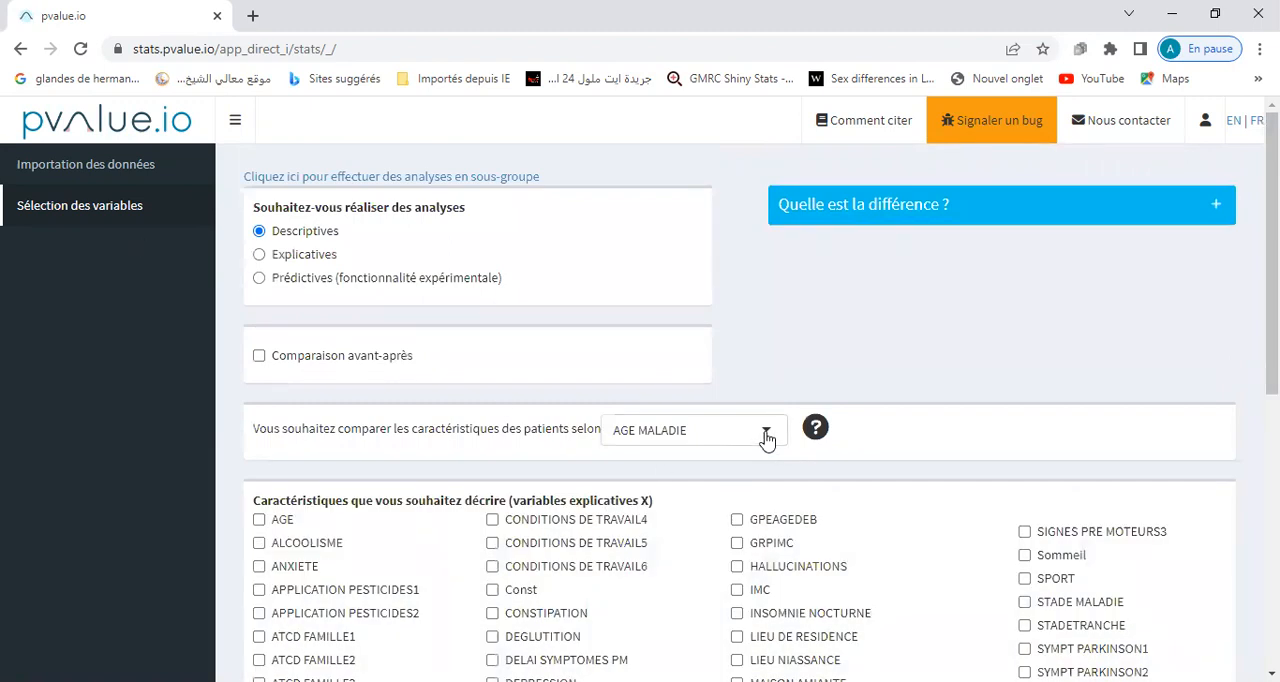
Select CONSTIPATION as the characteristic to describe against AGE MALADIE and run the descriptive analysis.
scroll(1220, 526, "down", 4)
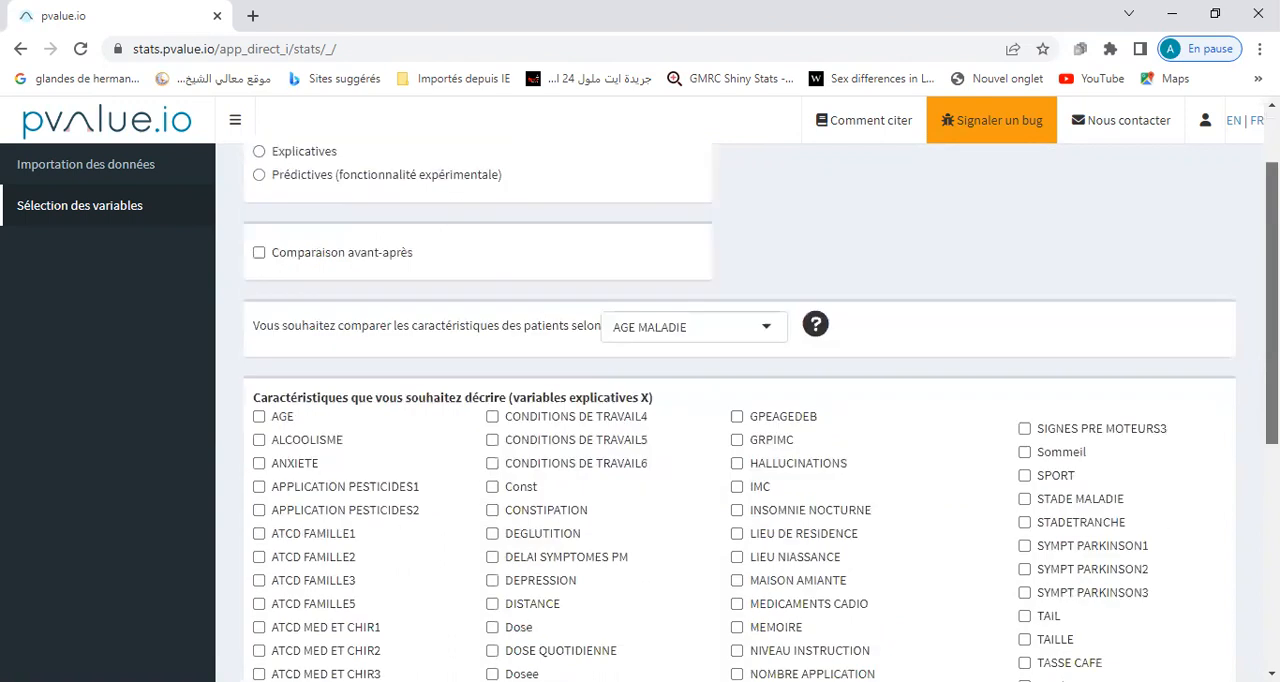
left_click(737, 592)
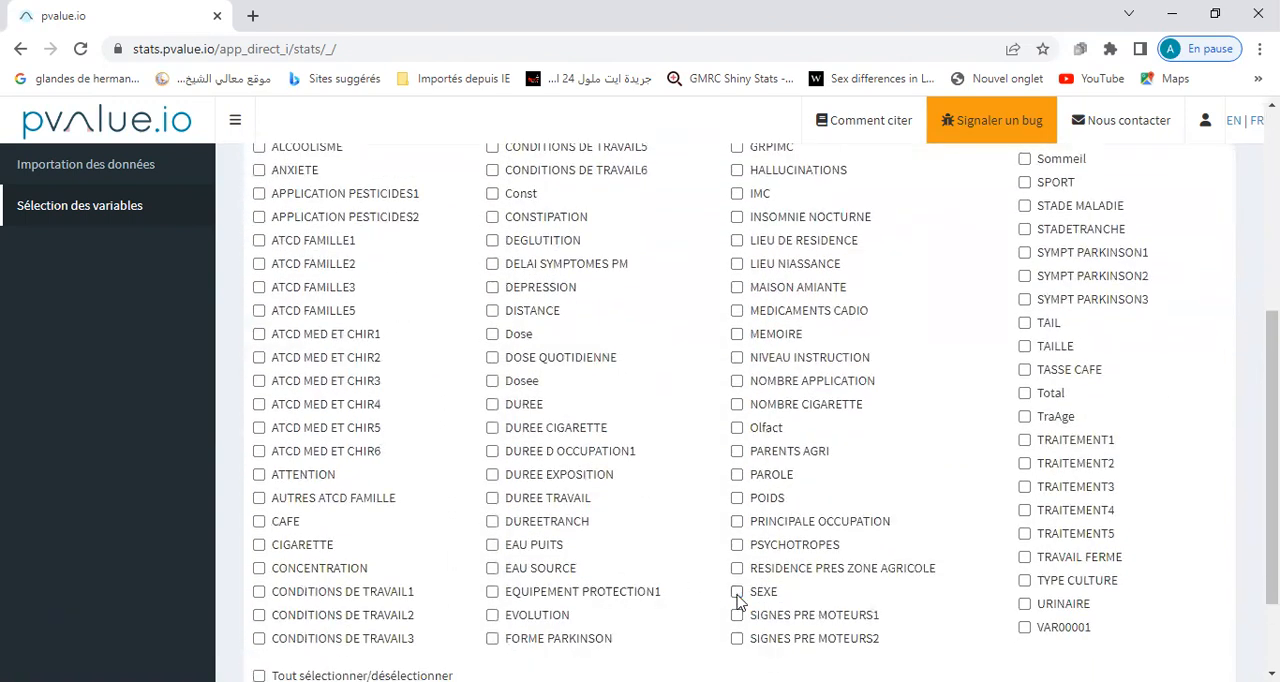
left_click(492, 220)
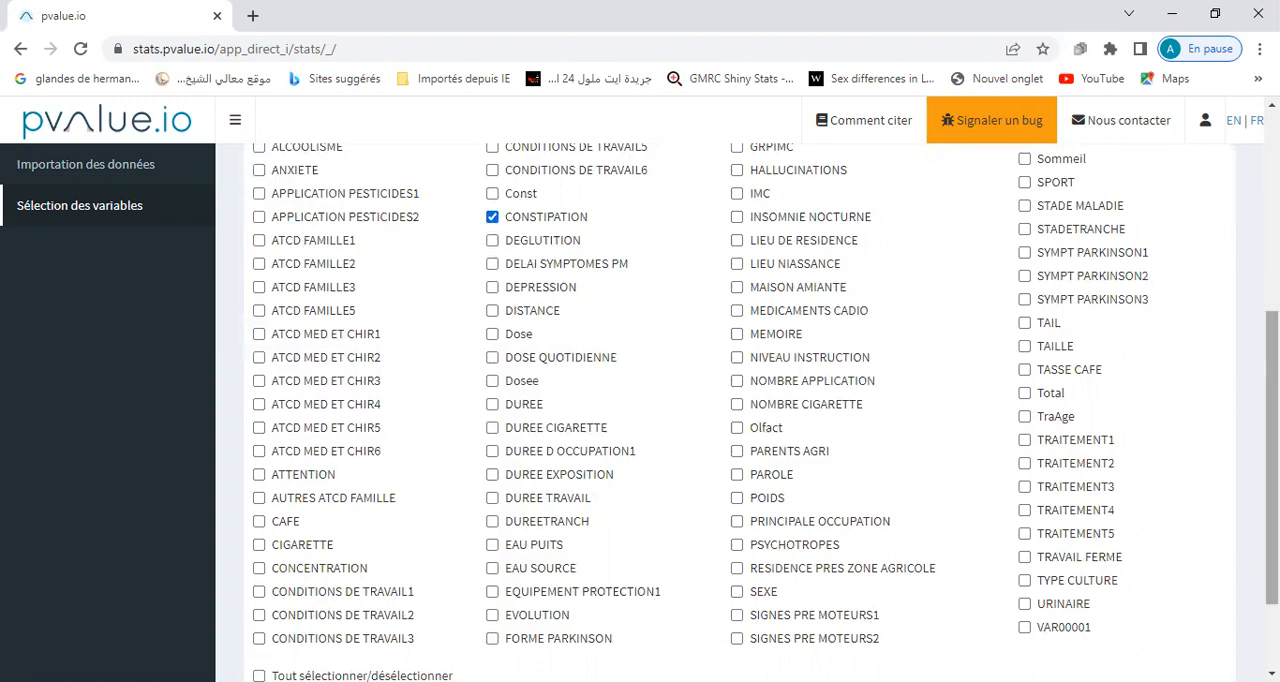
scroll(1228, 634, "down", 3)
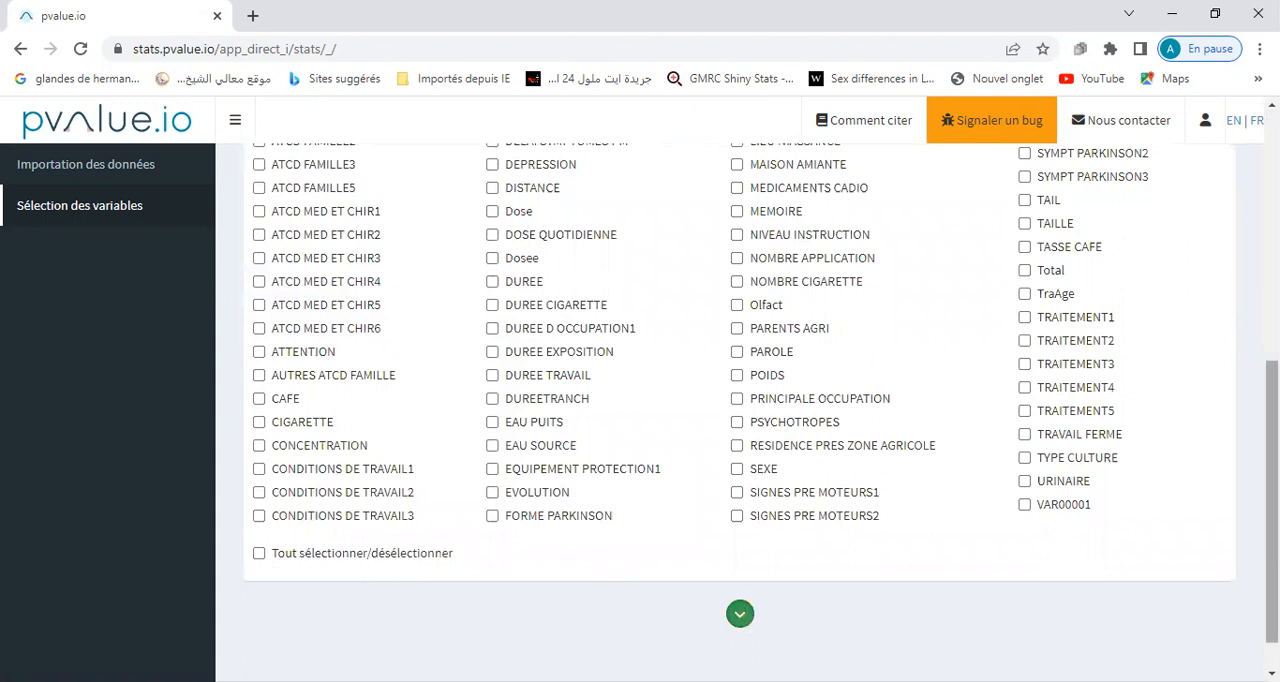
left_click_drag(1272, 502, 1272, 527)
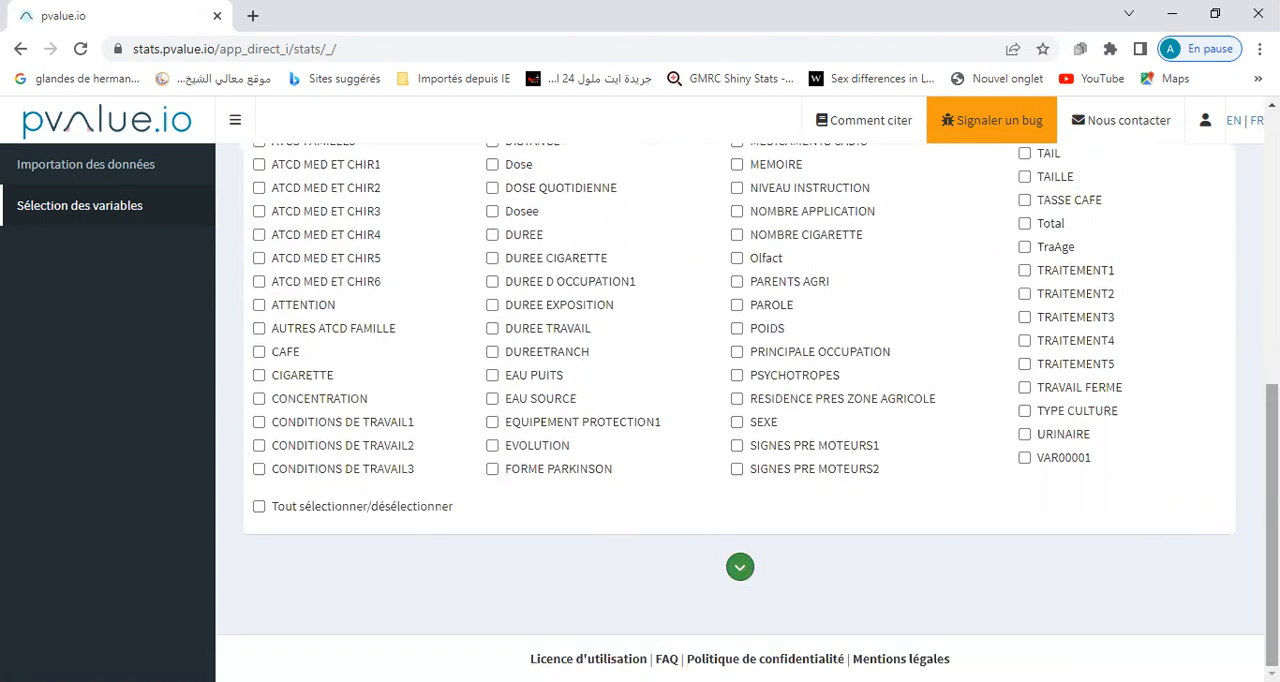
left_click(739, 572)
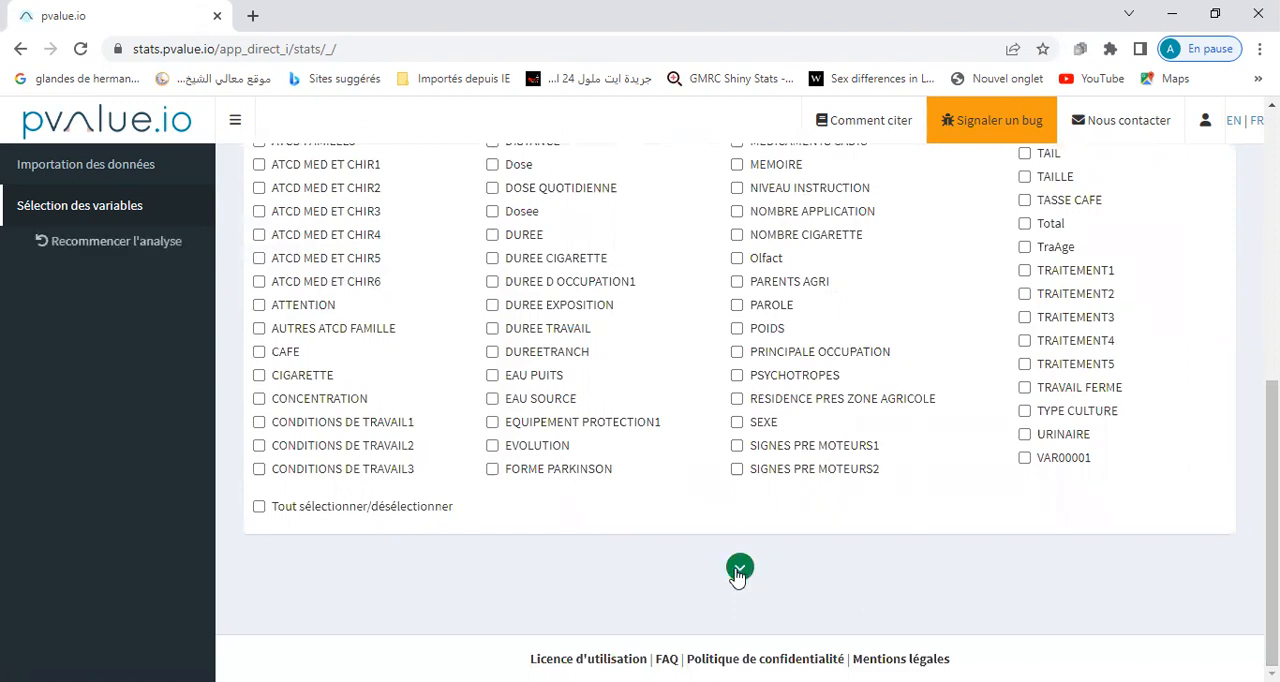
left_click(739, 570)
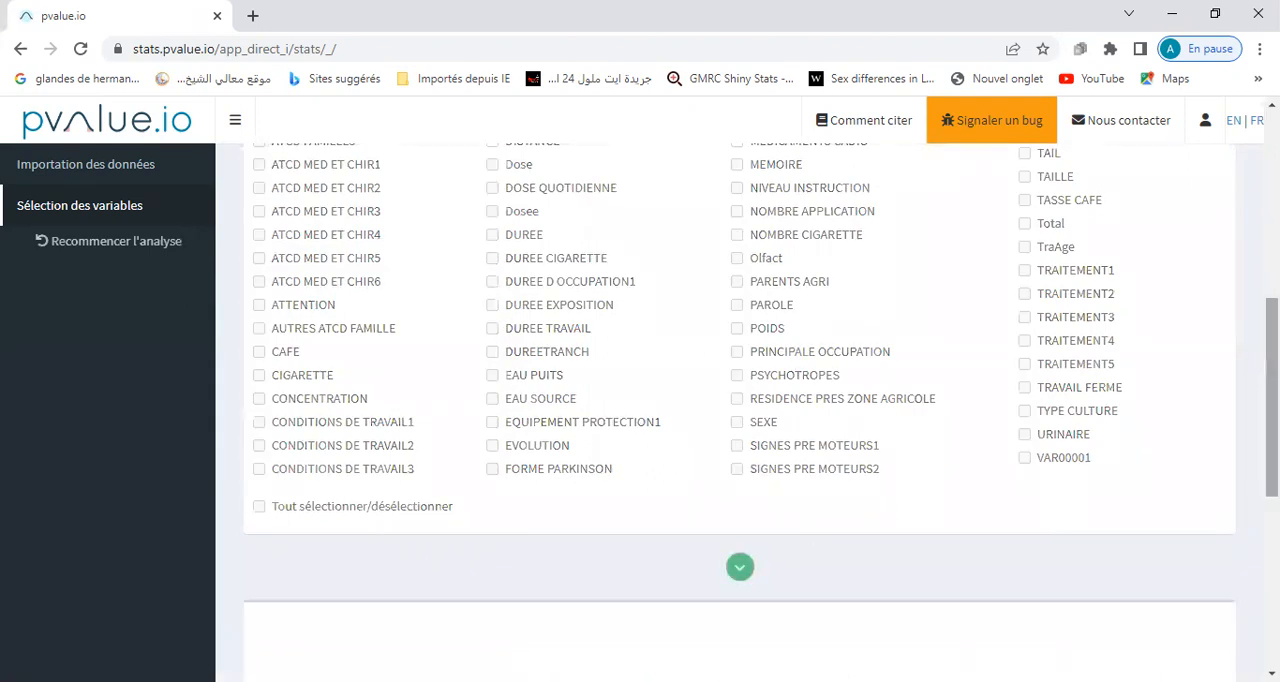
Advance from the AGE MALADIE description to the CONSTIPATION results and bring up the univariate analysis below them.
left_click_drag(1272, 498, 1272, 582)
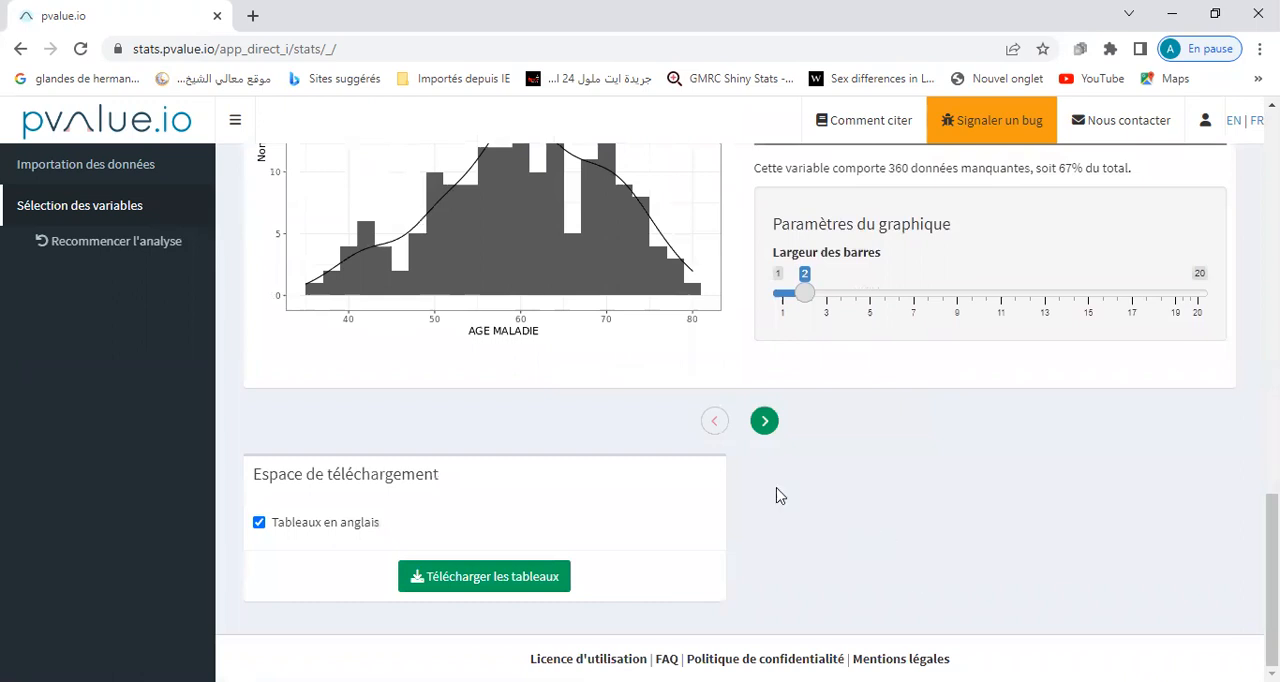
left_click(765, 421)
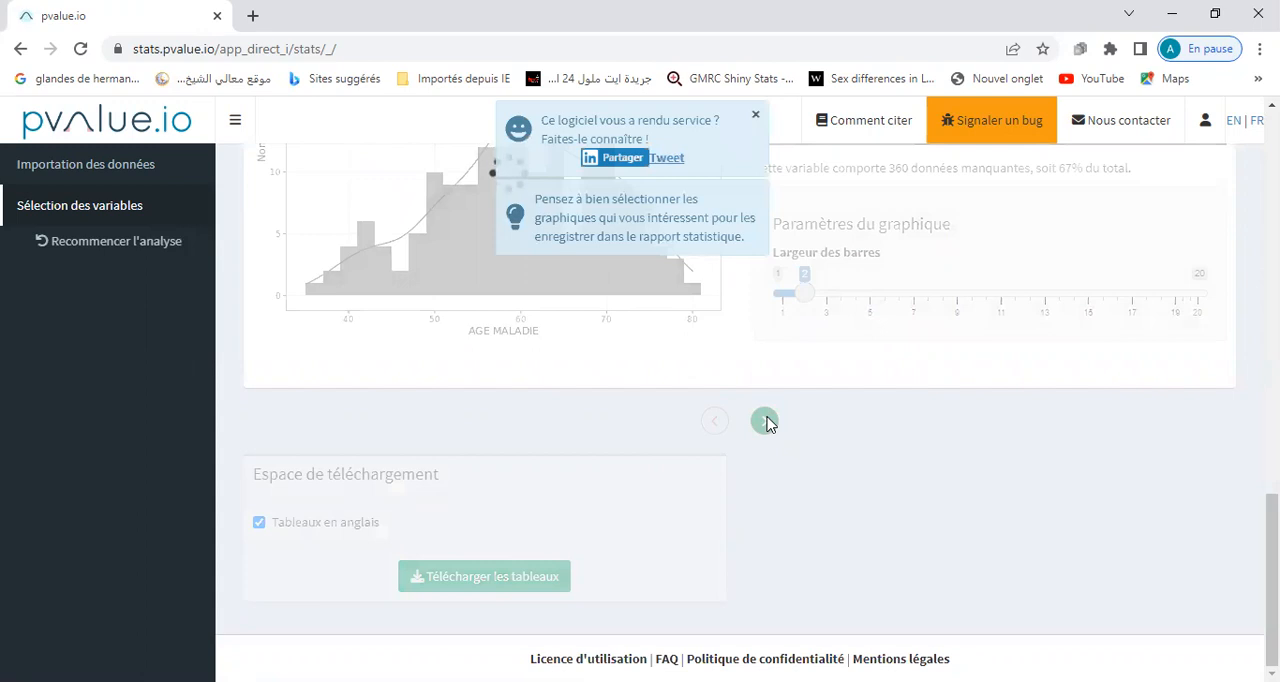
left_click(765, 421)
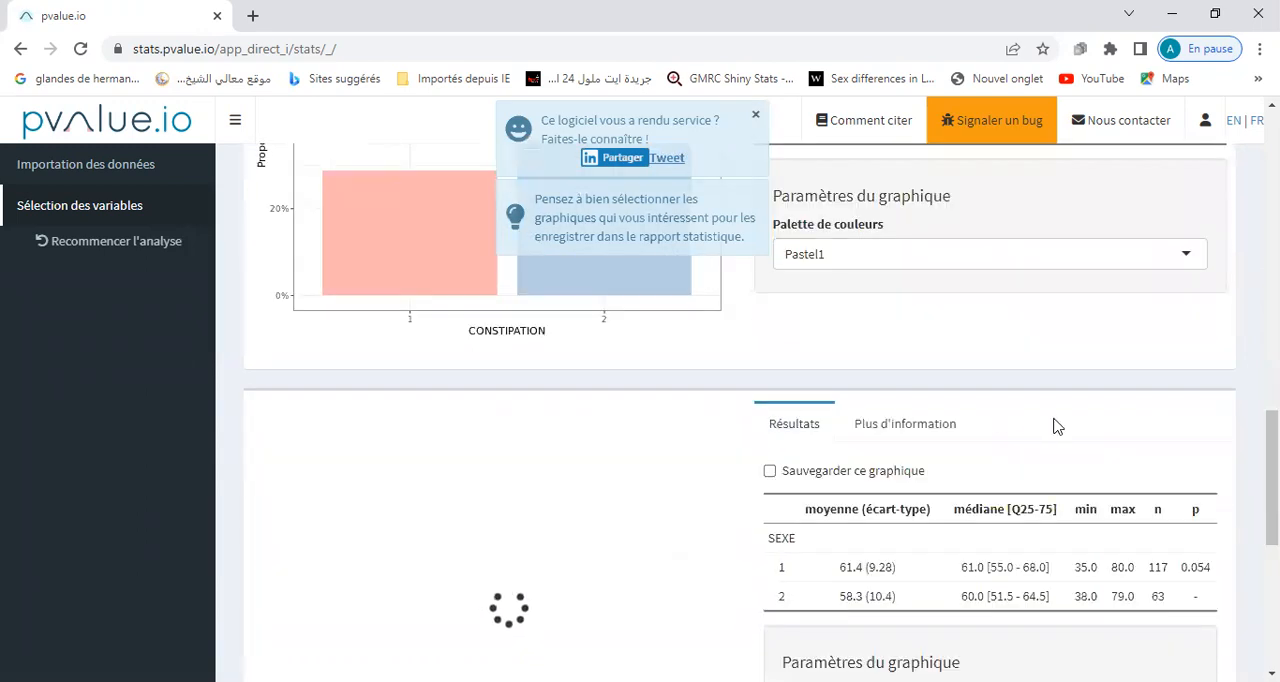
scroll(1272, 480, "down", 2)
left_click_drag(1272, 514, 1272, 530)
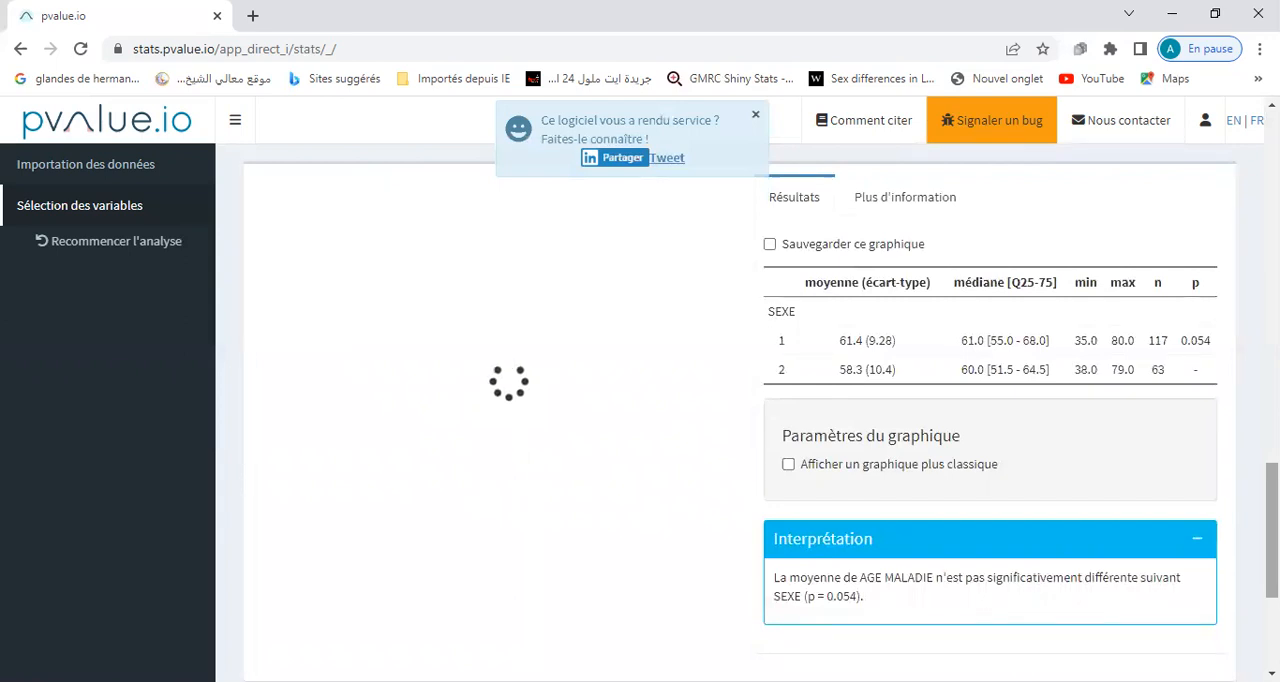
Examine the distribution of CONSTIPATION by class, including the count given for each of its two classes.
scroll(767, 447, "down", 5)
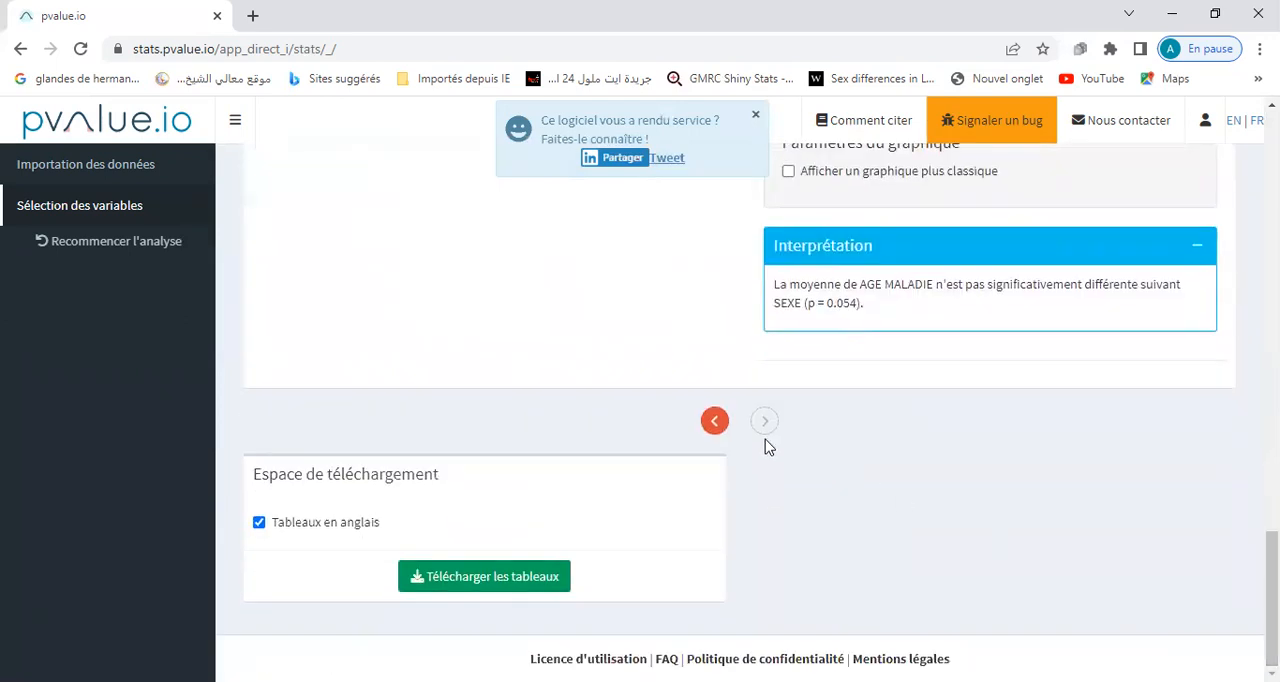
left_click_drag(1272, 556, 1272, 419)
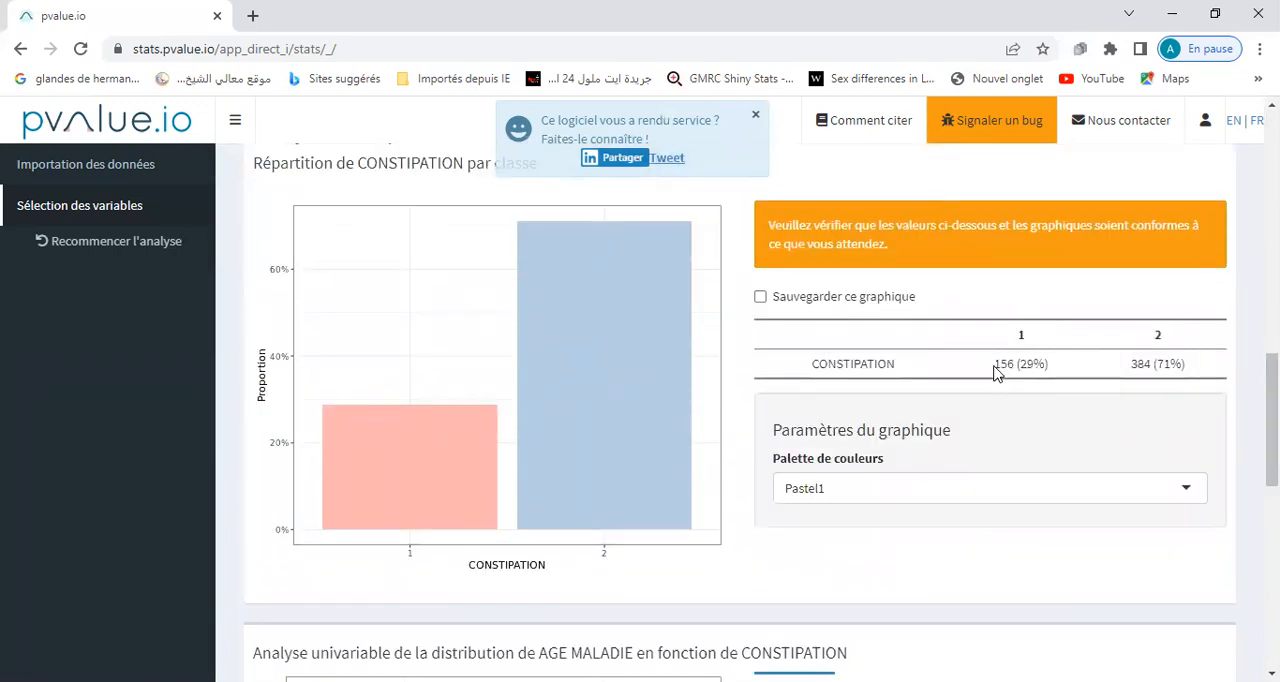
left_click_drag(994, 364, 1020, 364)
left_click_drag(1131, 364, 1153, 366)
Examine the univariate results of AGE MALADIE by CONSTIPATION, comparing the two group means and reading the interpretation.
scroll(740, 410, "down", 4)
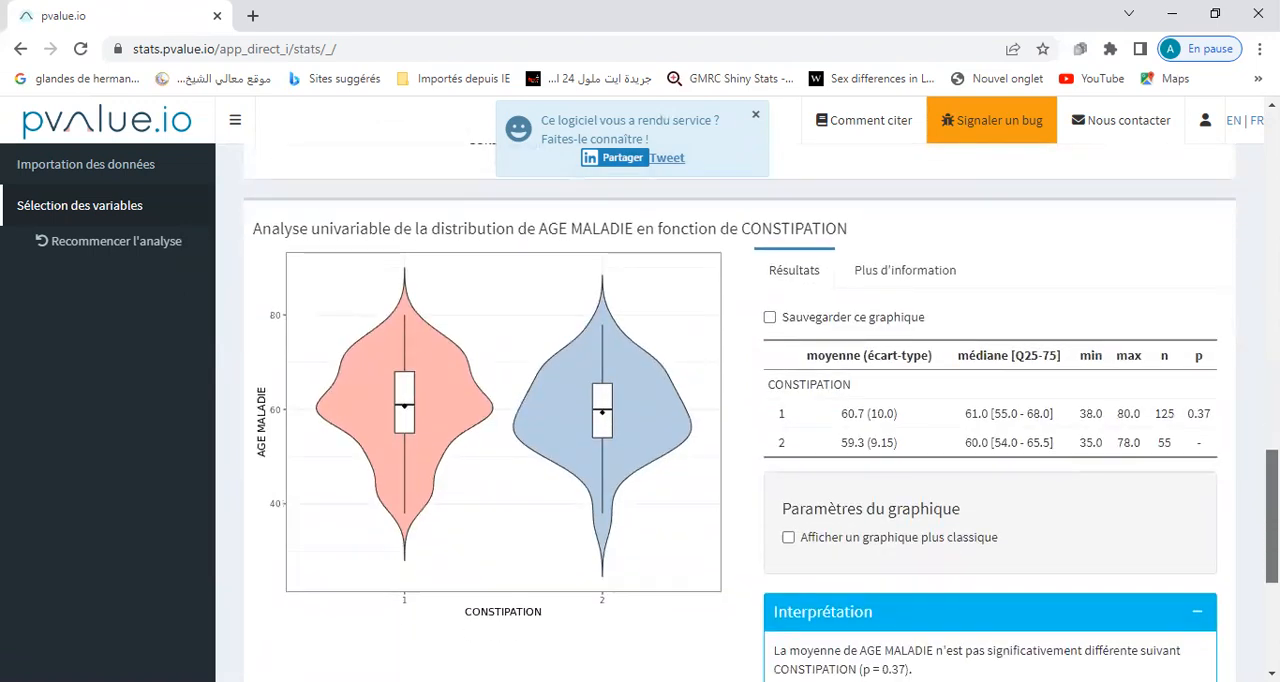
scroll(740, 410, "down", 1)
scroll(760, 408, "up", 1)
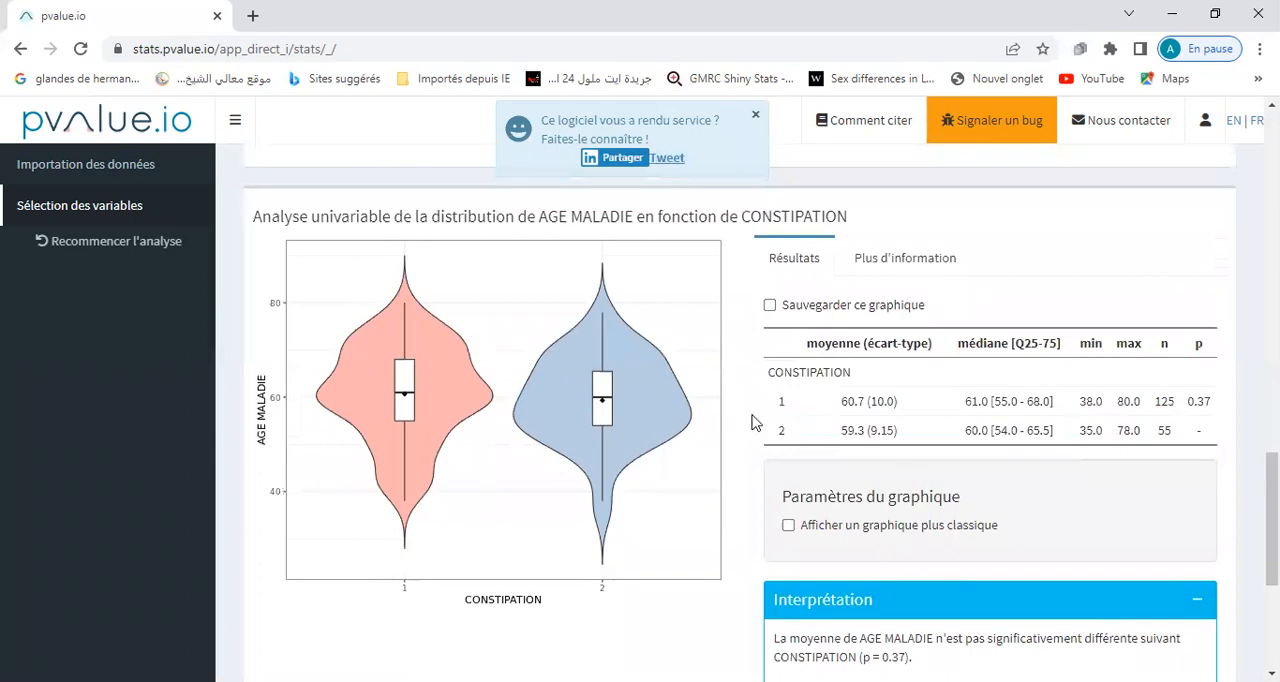
double_click(781, 401)
double_click(782, 430)
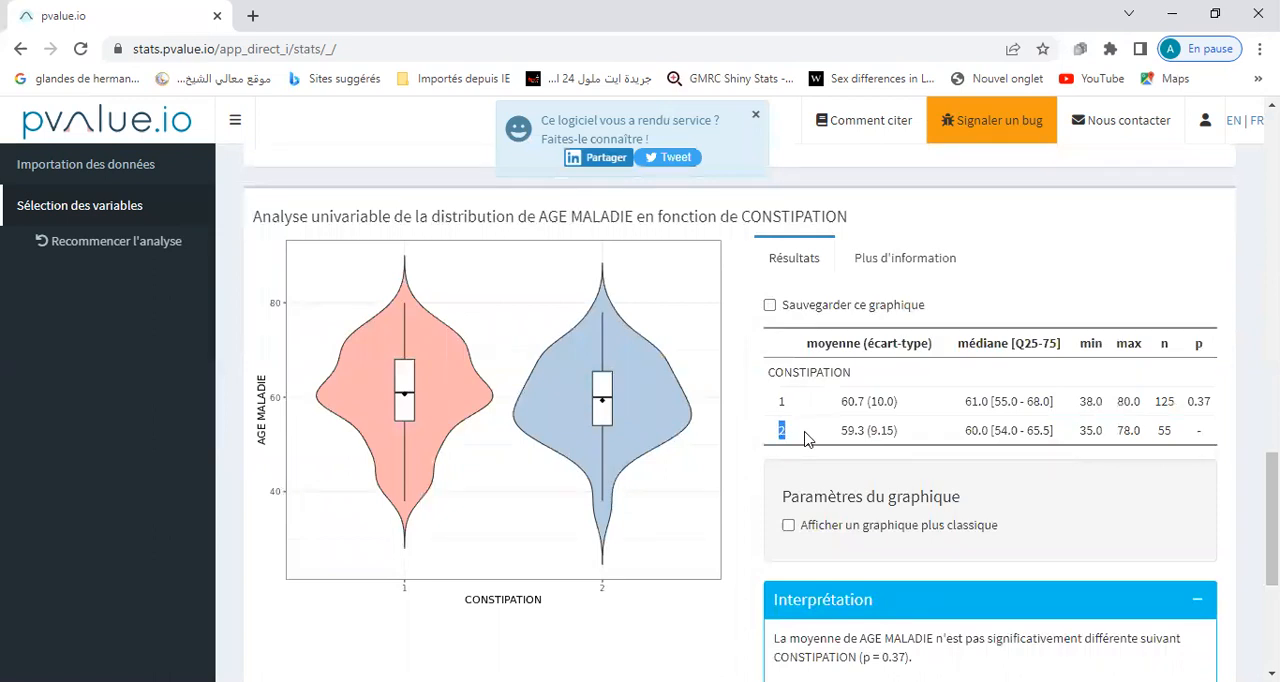
left_click_drag(845, 401, 860, 430)
left_click(845, 430)
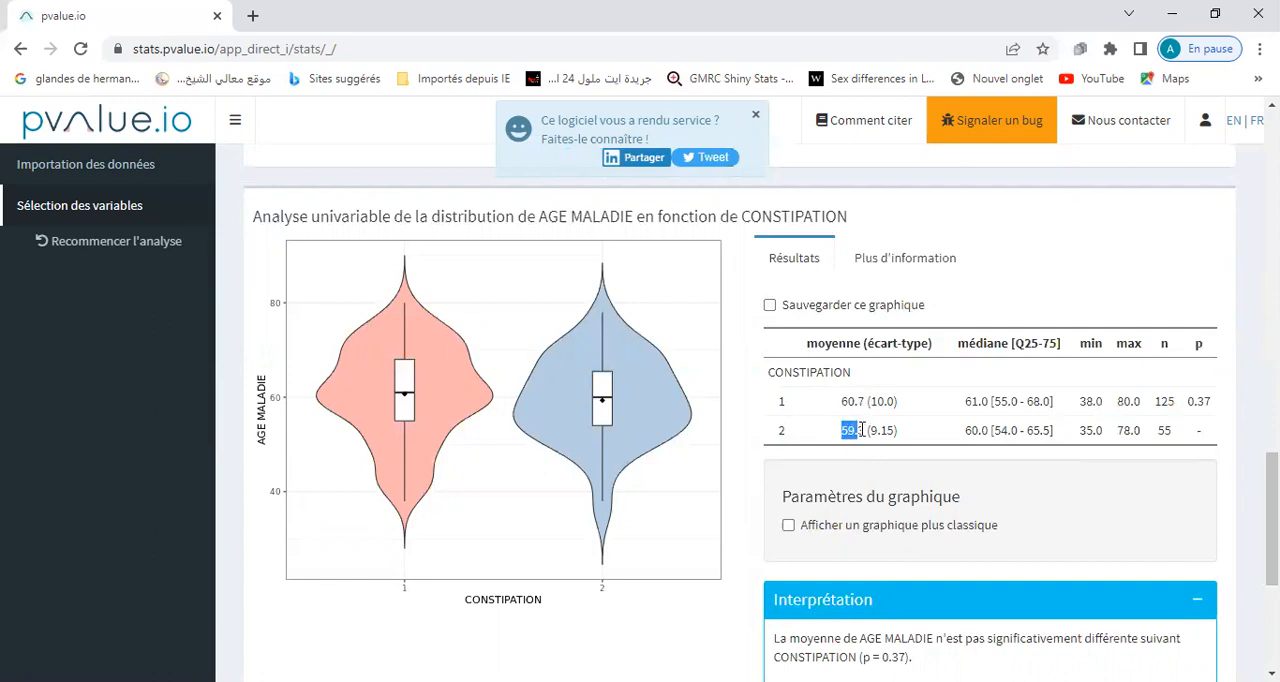
scroll(1180, 515, "down", 2)
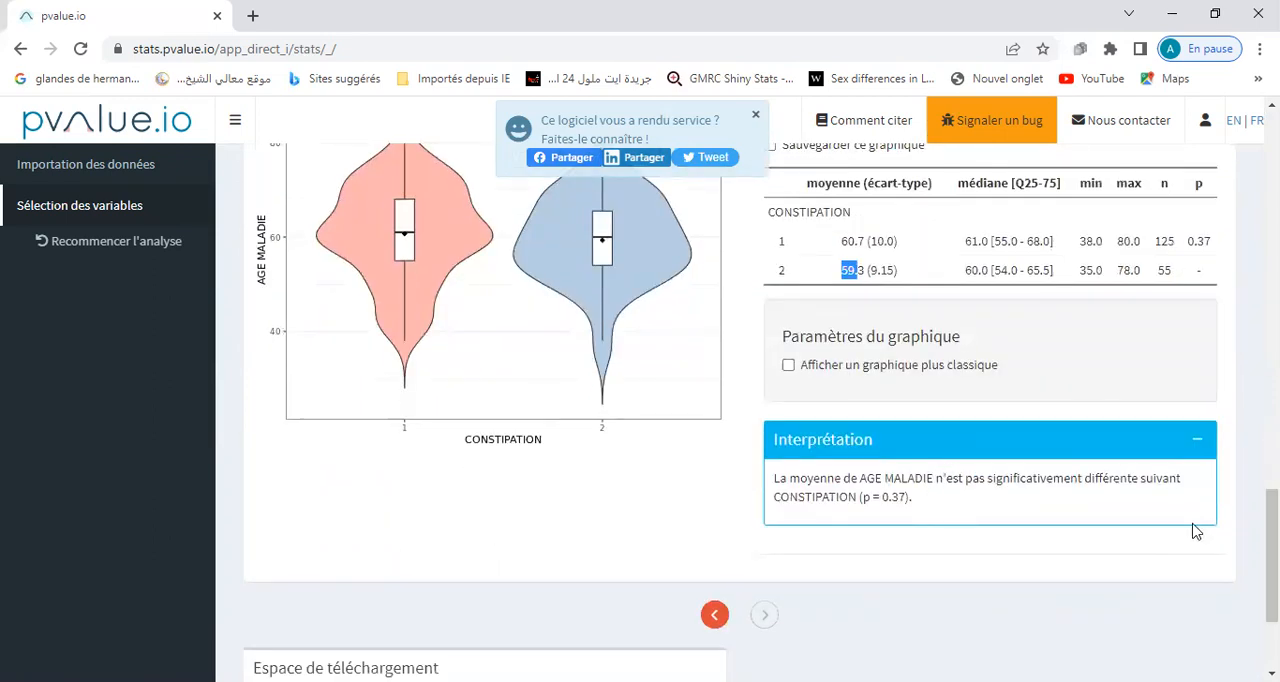
scroll(1272, 550, "up", 2)
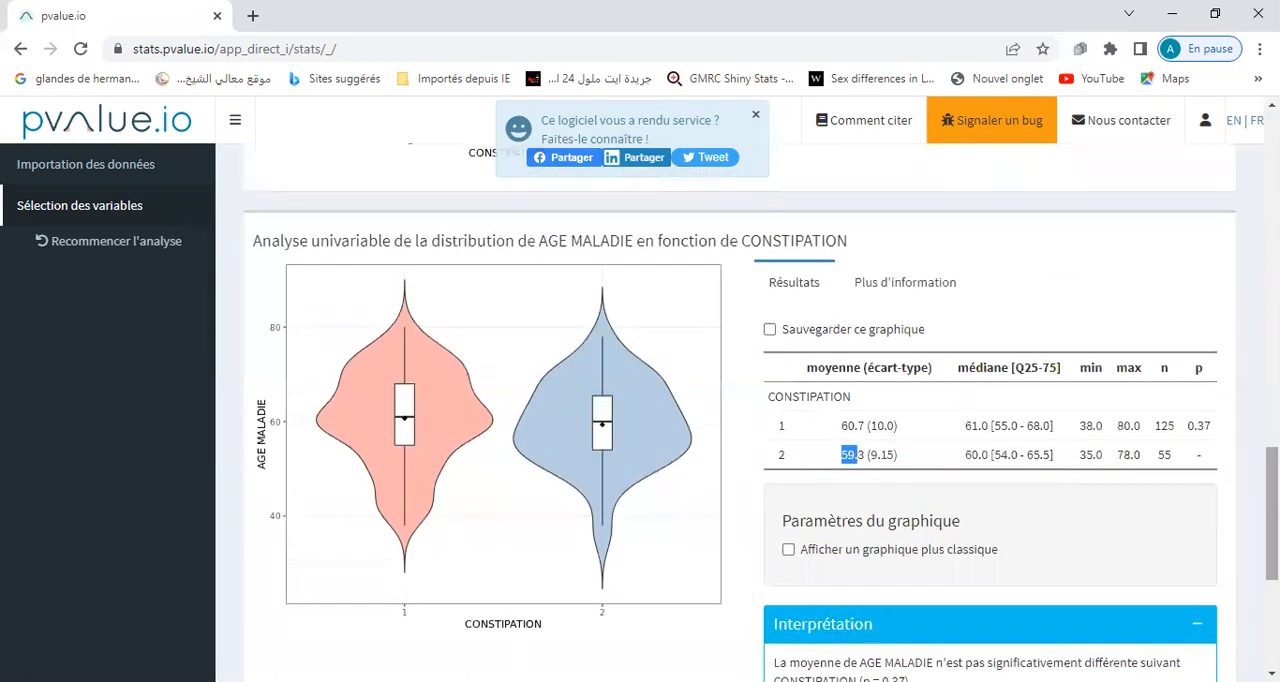
Check the p-value of AGE MALADIE by CONSTIPATION and show the additional information on the statistical test used.
left_click_drag(1187, 426, 1215, 434)
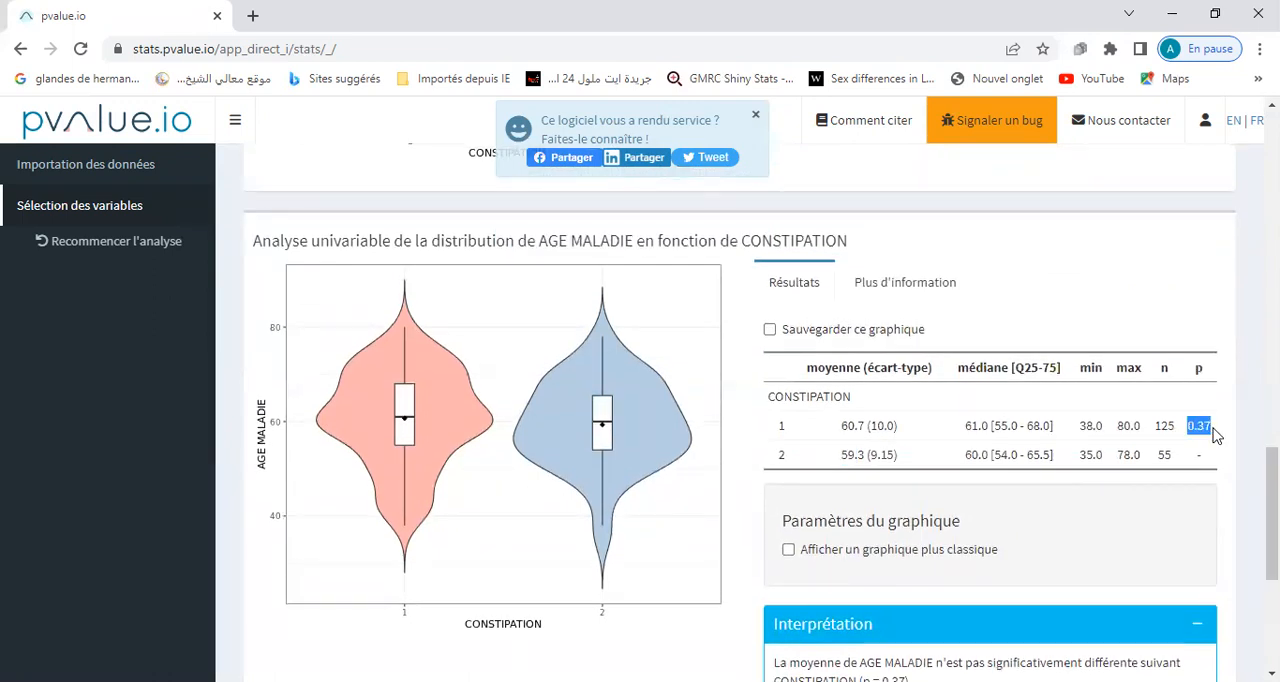
left_click(926, 292)
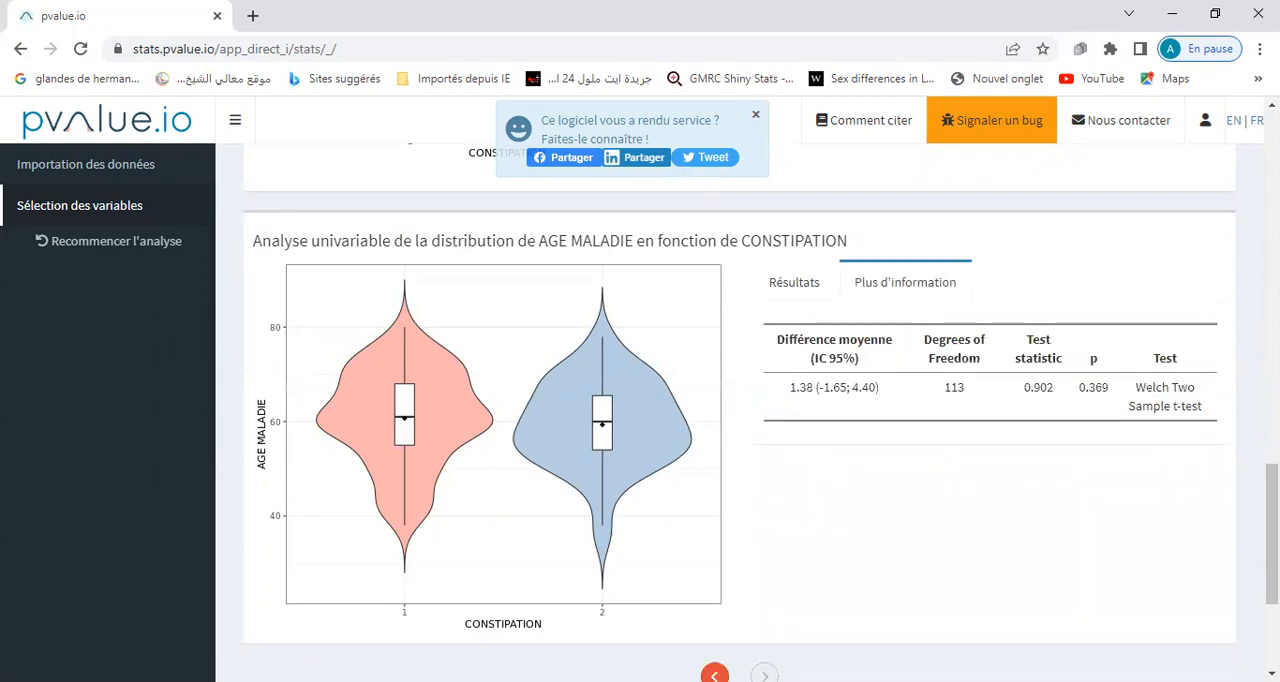
scroll(1185, 395, "down", 3)
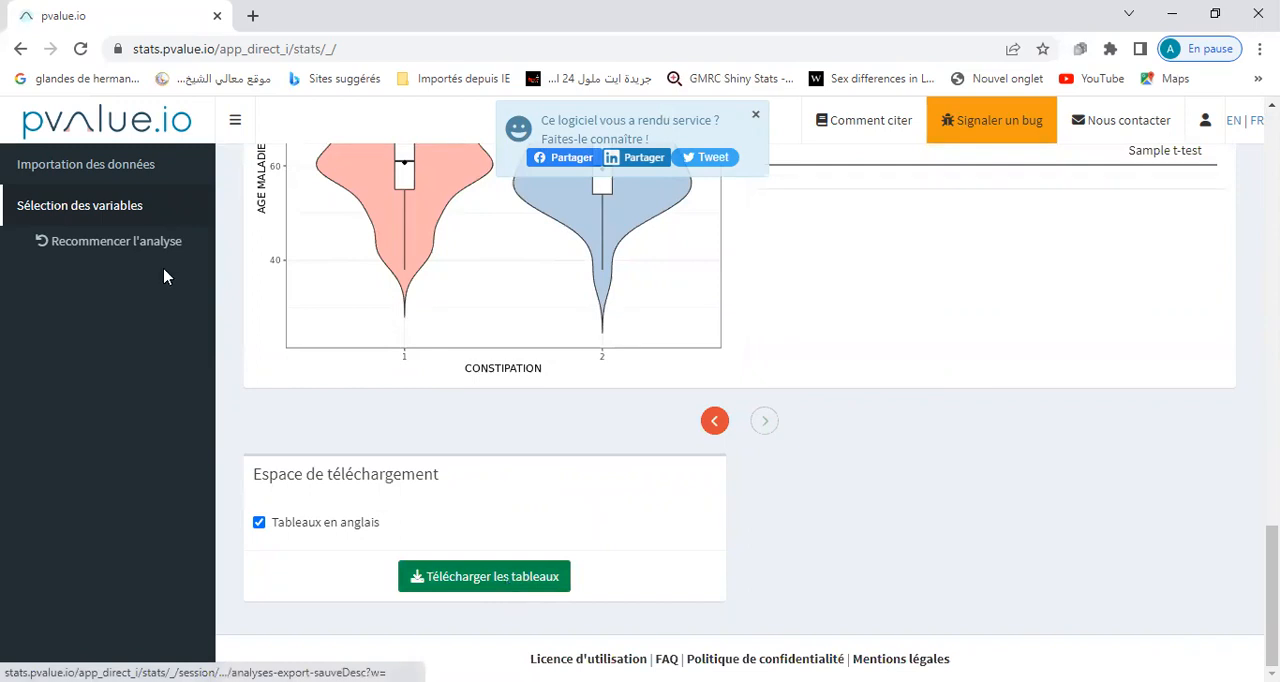
Restart the analysis and set up an explanatory analysis of whether AGE has an influence on ANXIETE.
left_click(137, 249)
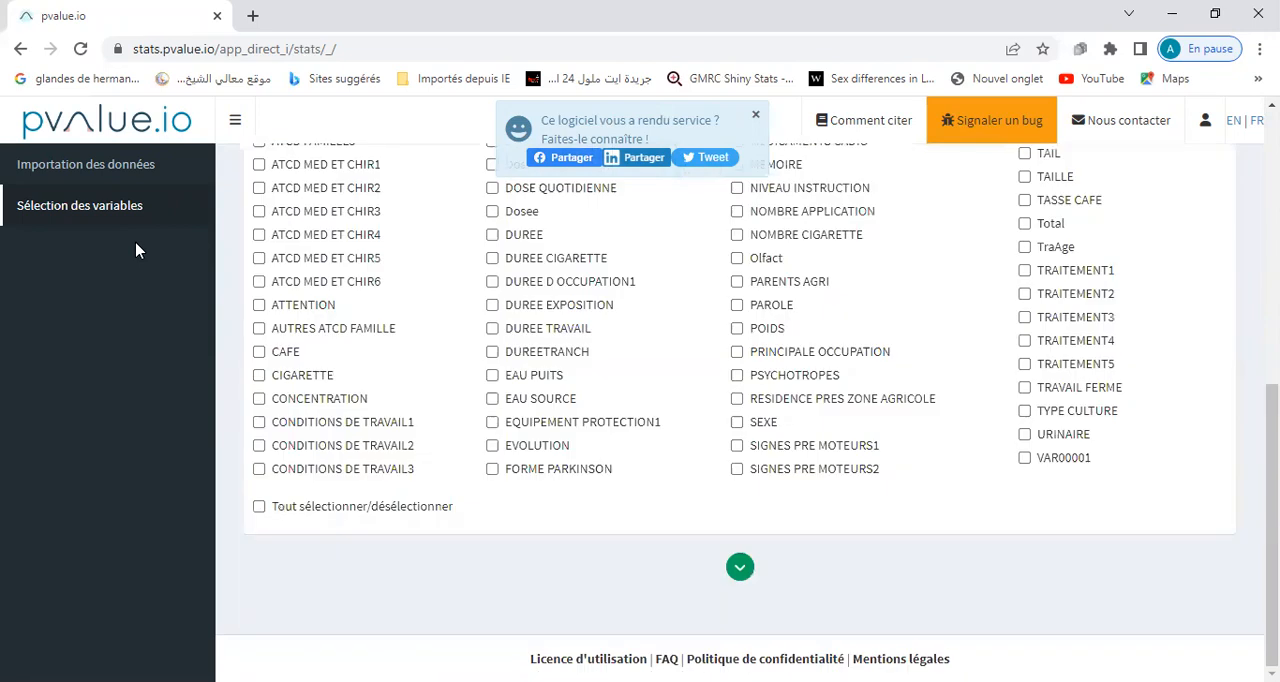
scroll(320, 240, "up", 6)
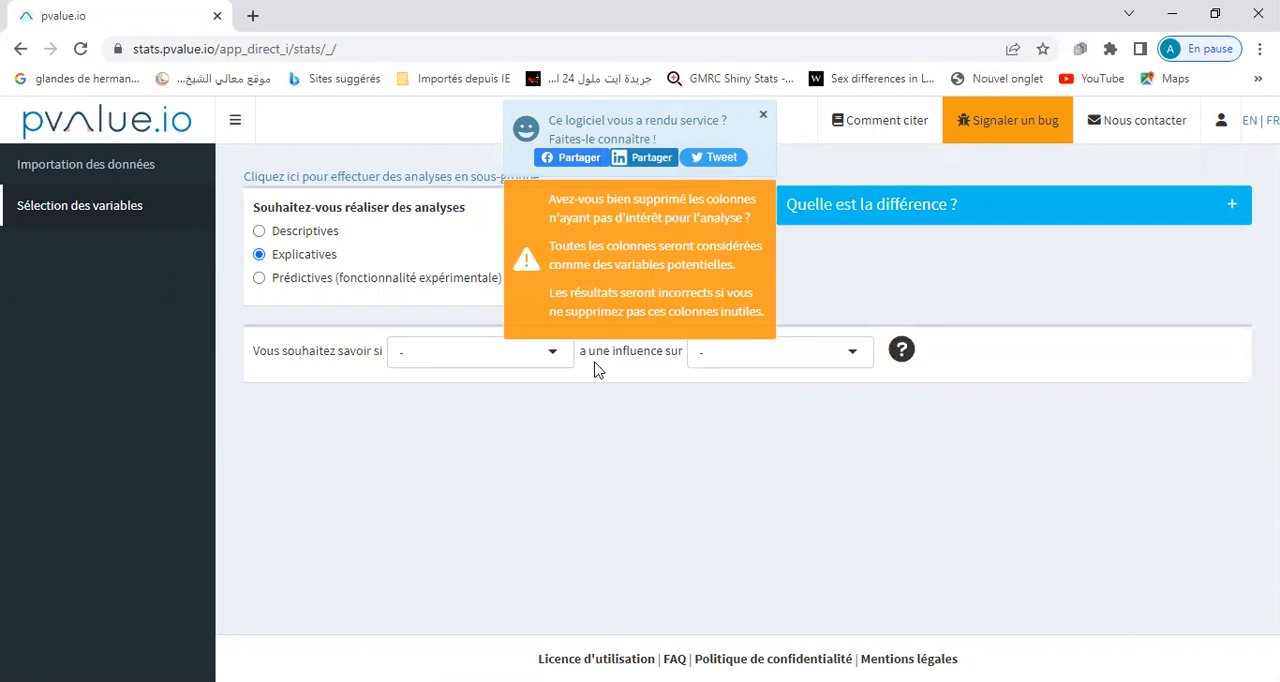
left_click(555, 355)
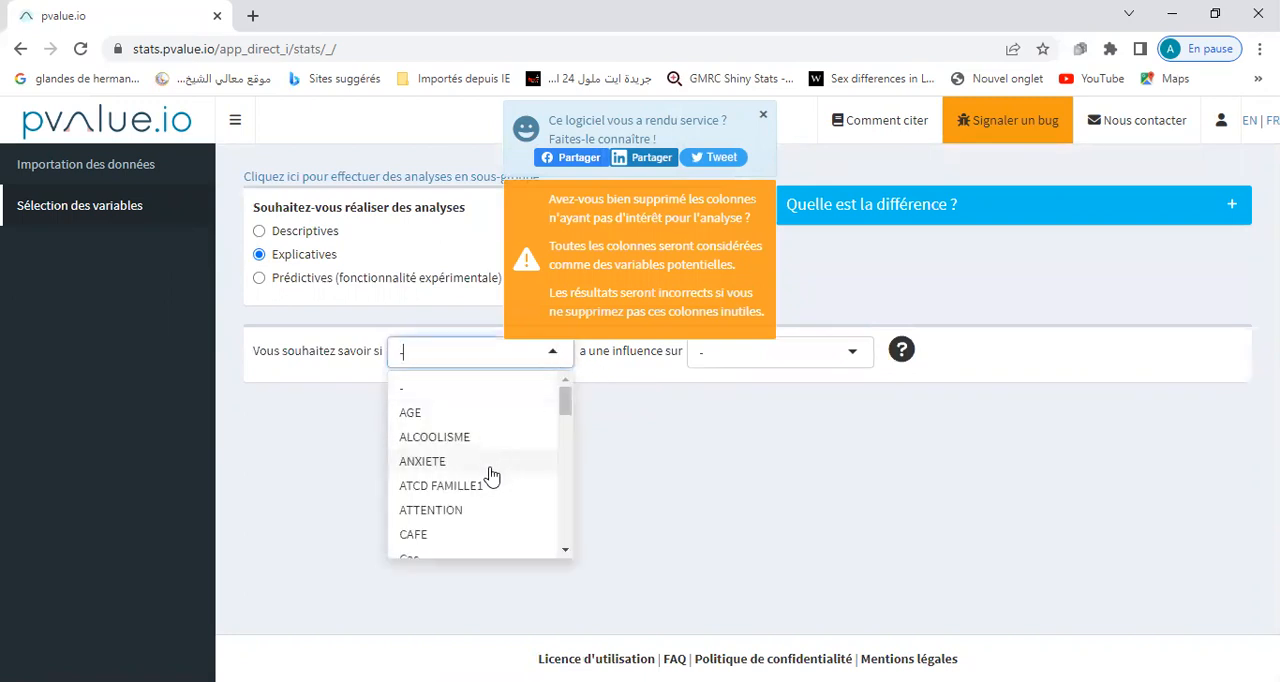
left_click(452, 420)
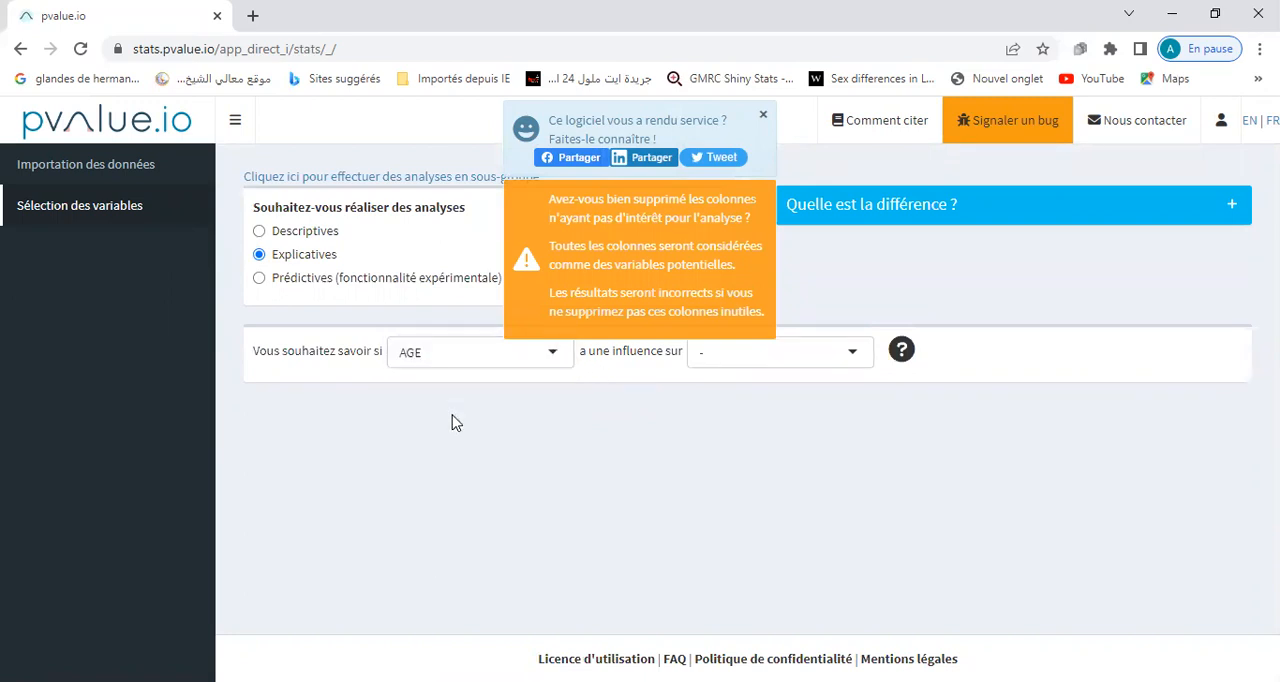
left_click(852, 355)
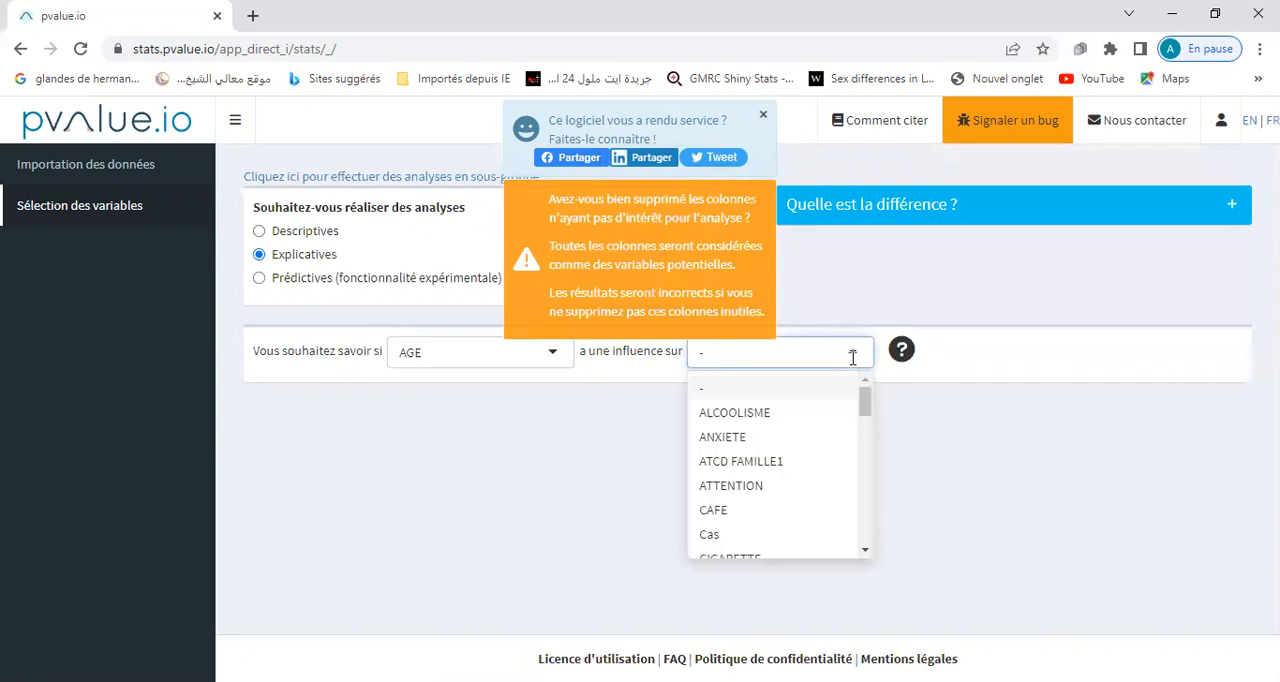
left_click(780, 437)
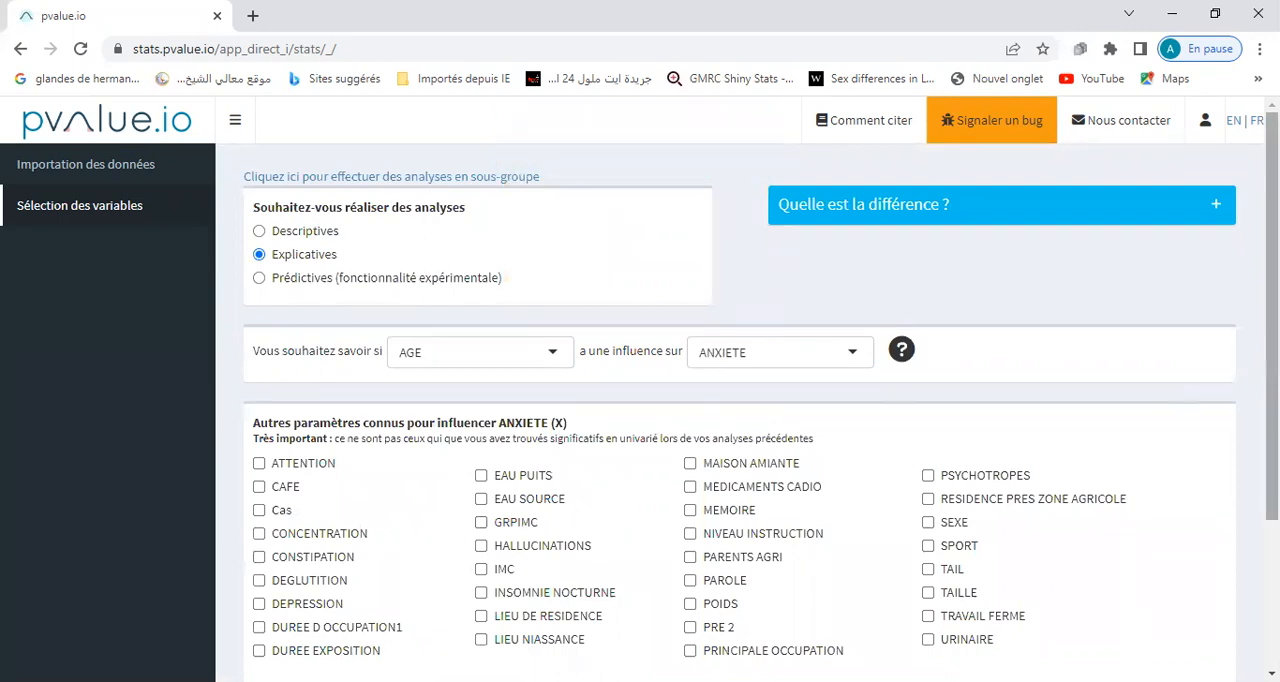
Proceed without adding other parameters known to influence ANXIETE and decline the survival analysis.
scroll(740, 400, "down", 1)
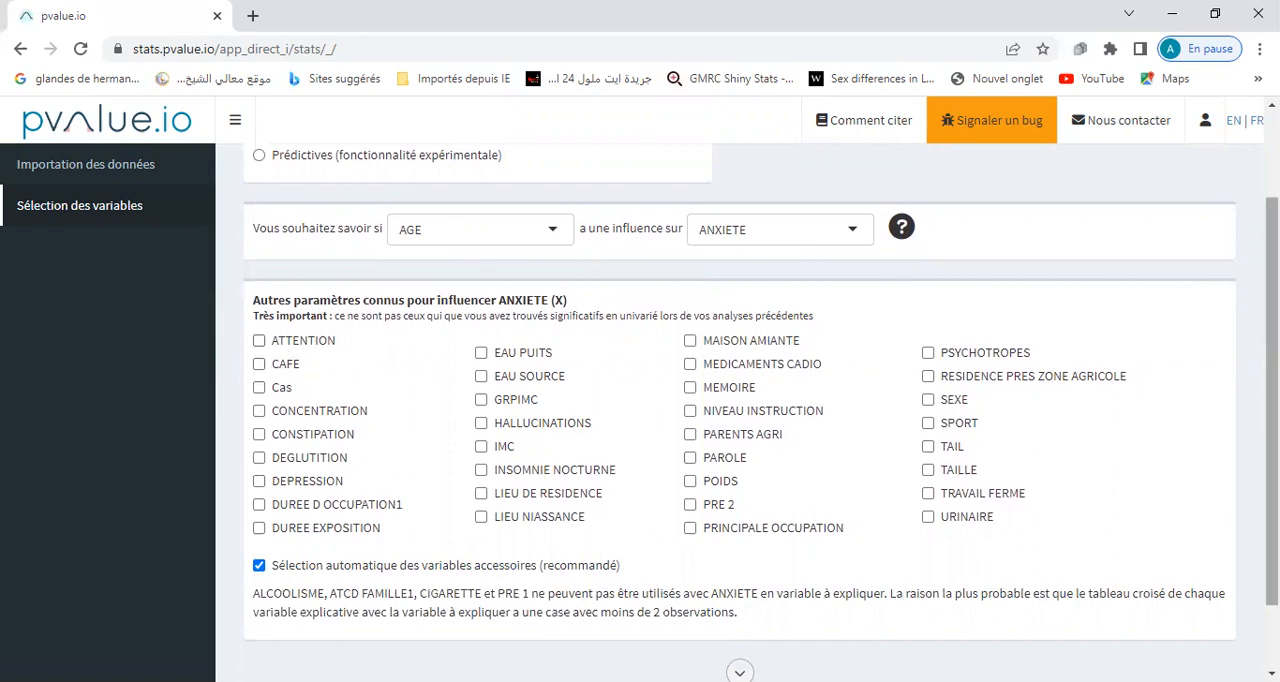
scroll(890, 577, "down", 1)
left_click(742, 587)
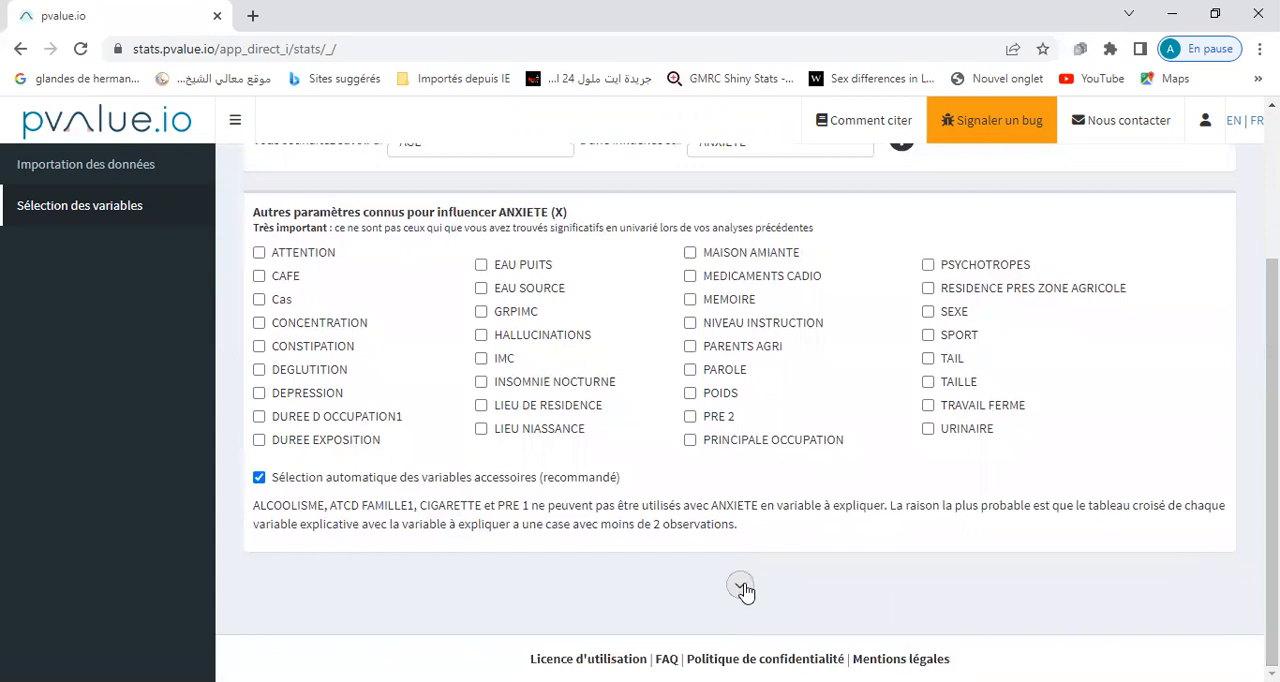
left_click_drag(1272, 440, 1272, 540)
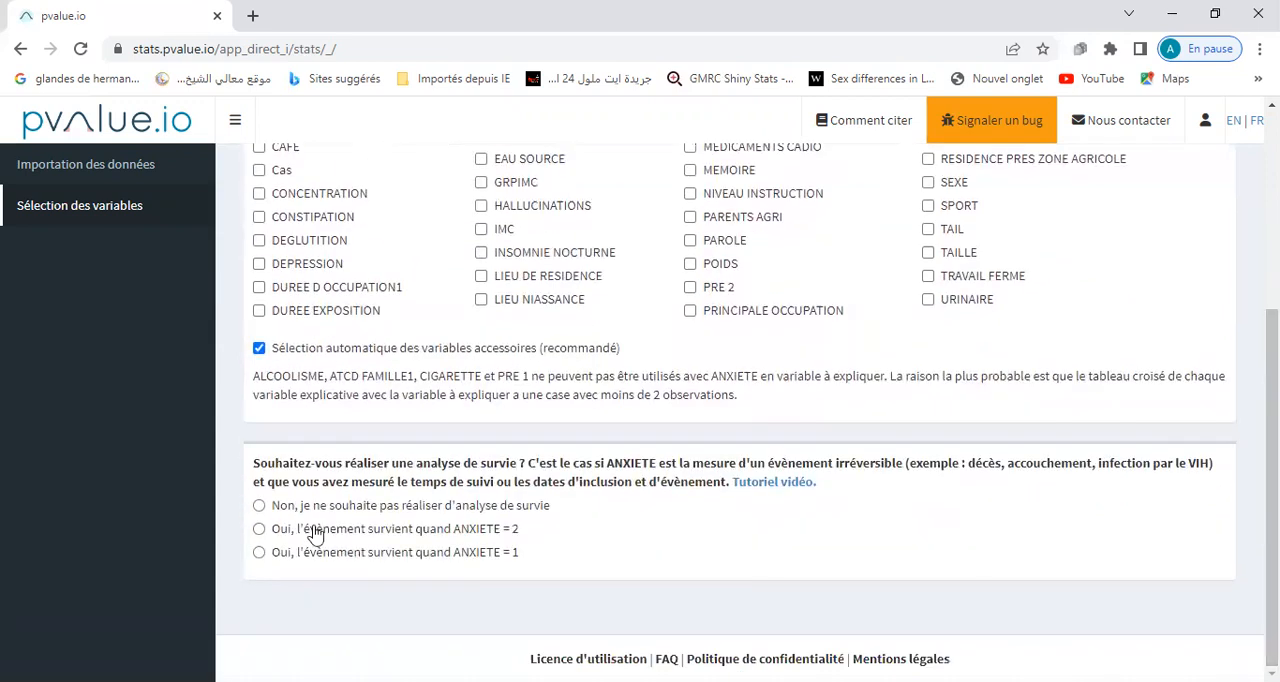
left_click(259, 506)
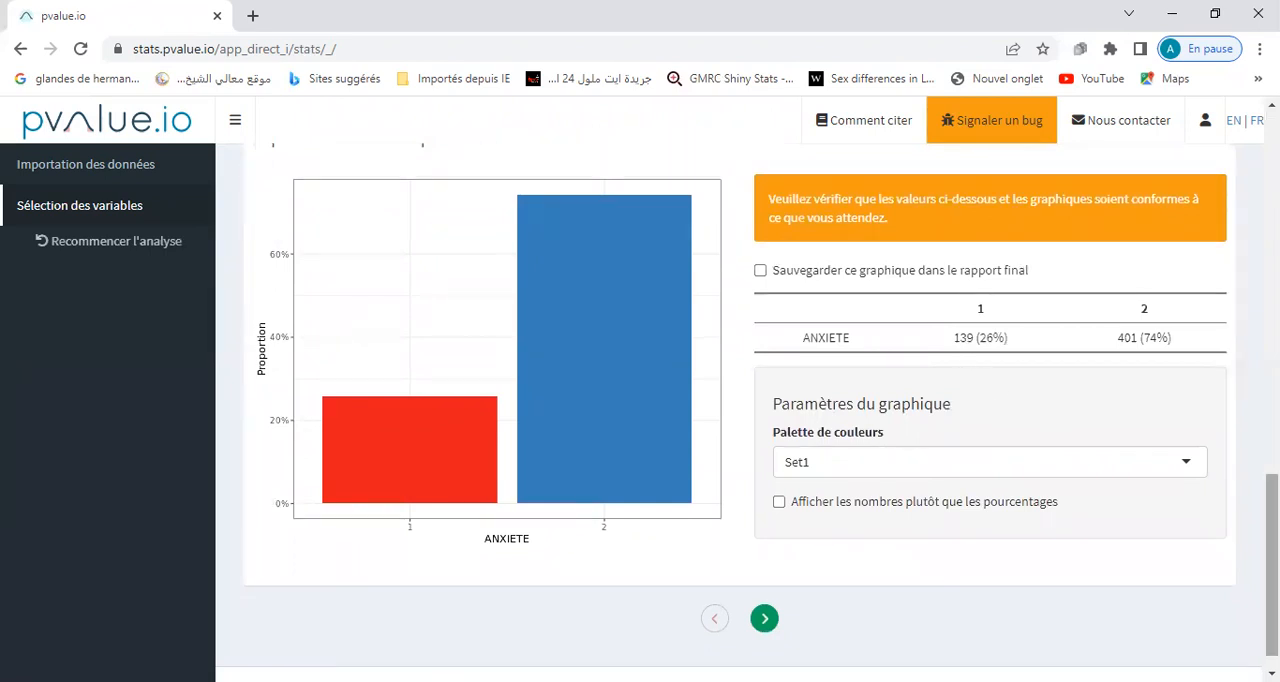
Advance from the ANXIETE description to the AGE results and examine the group means and p-value by ANXIETE.
left_click_drag(1272, 566, 1272, 580)
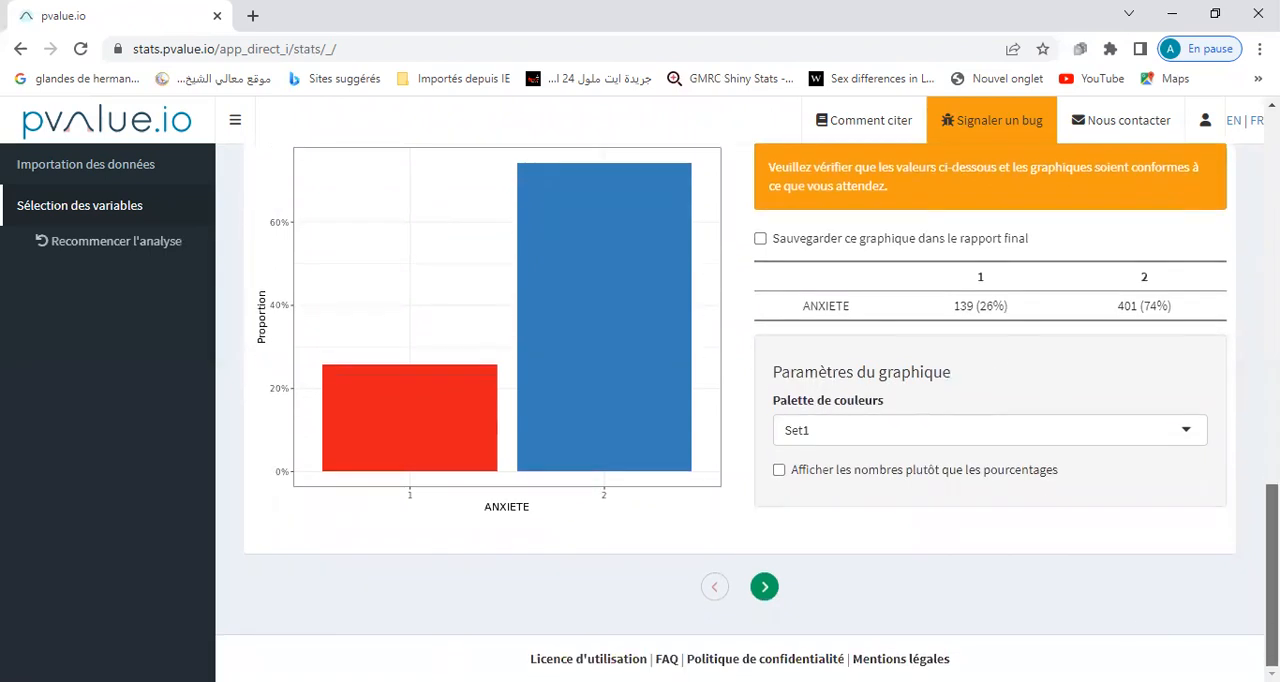
left_click(764, 588)
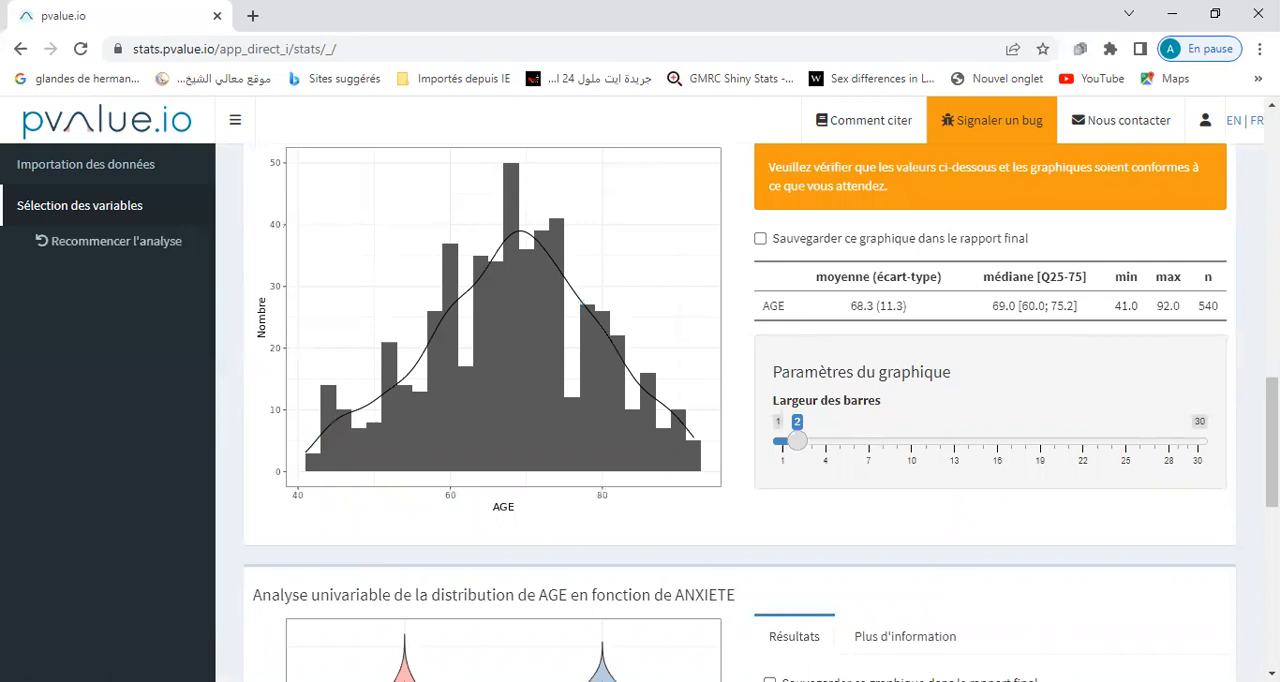
scroll(740, 410, "down", 5)
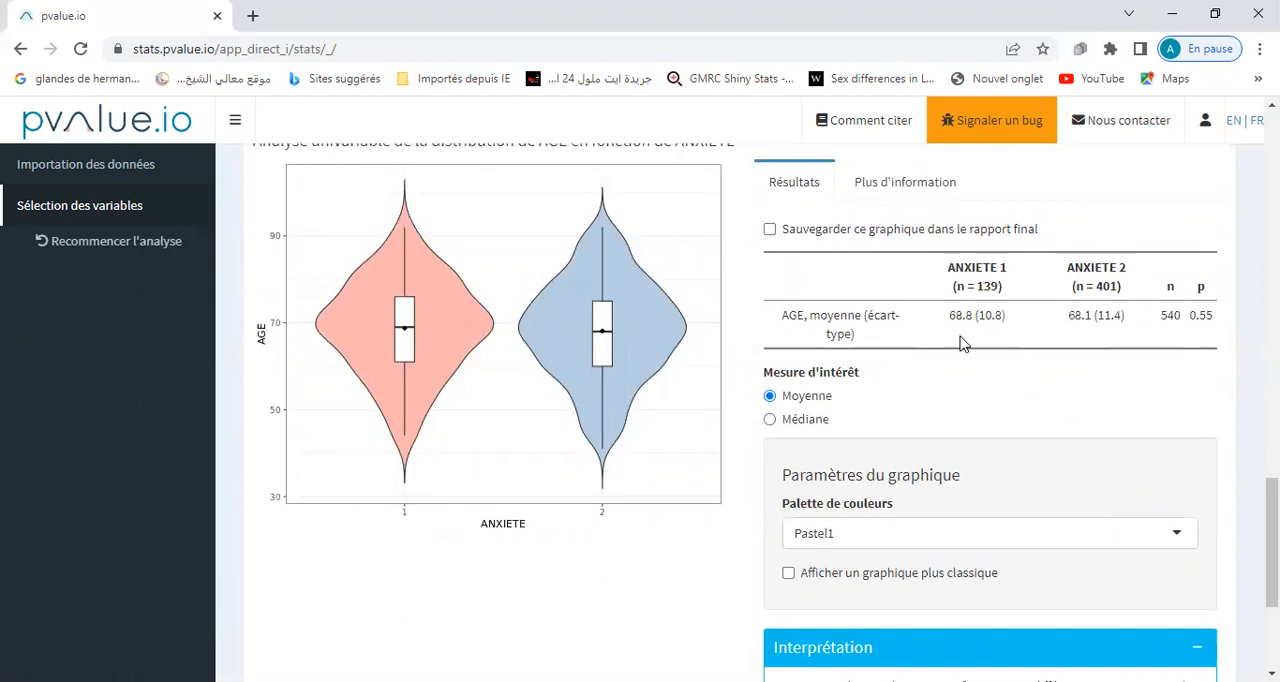
left_click_drag(950, 315, 966, 317)
left_click_drag(1068, 315, 1093, 315)
left_click_drag(1189, 316, 1219, 322)
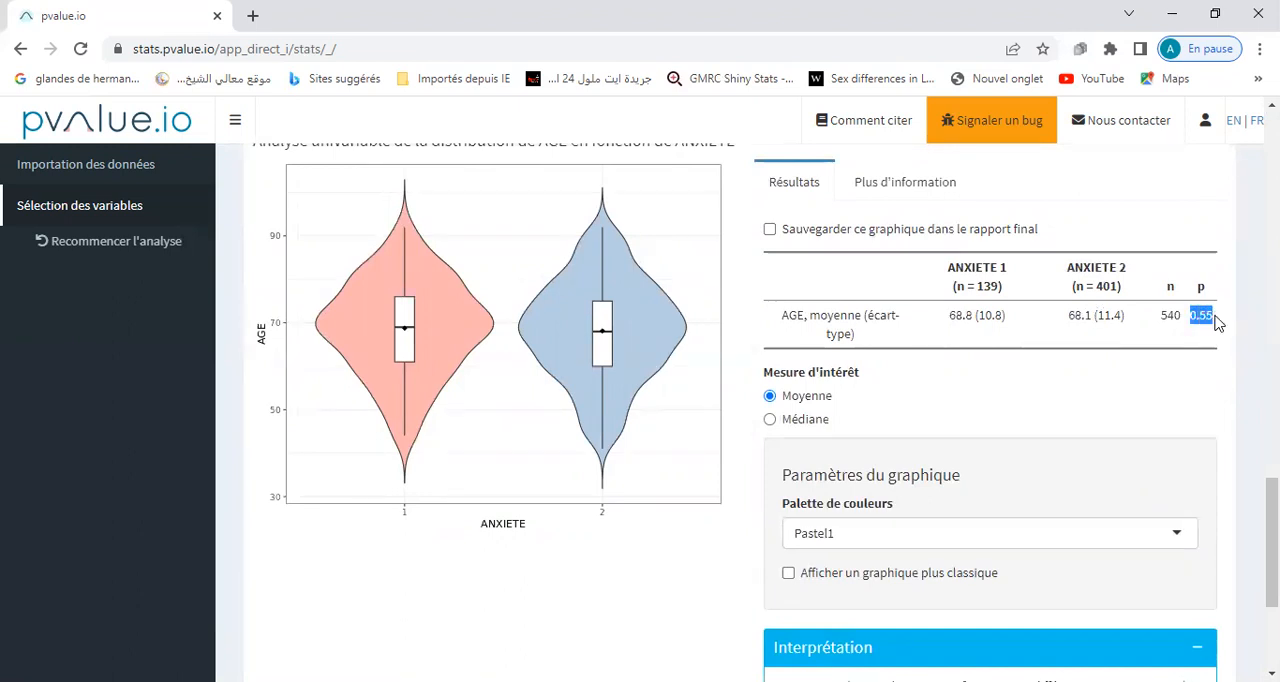
View the additional test information for AGE by ANXIETE, and return to the results to read the interpretation.
left_click(910, 189)
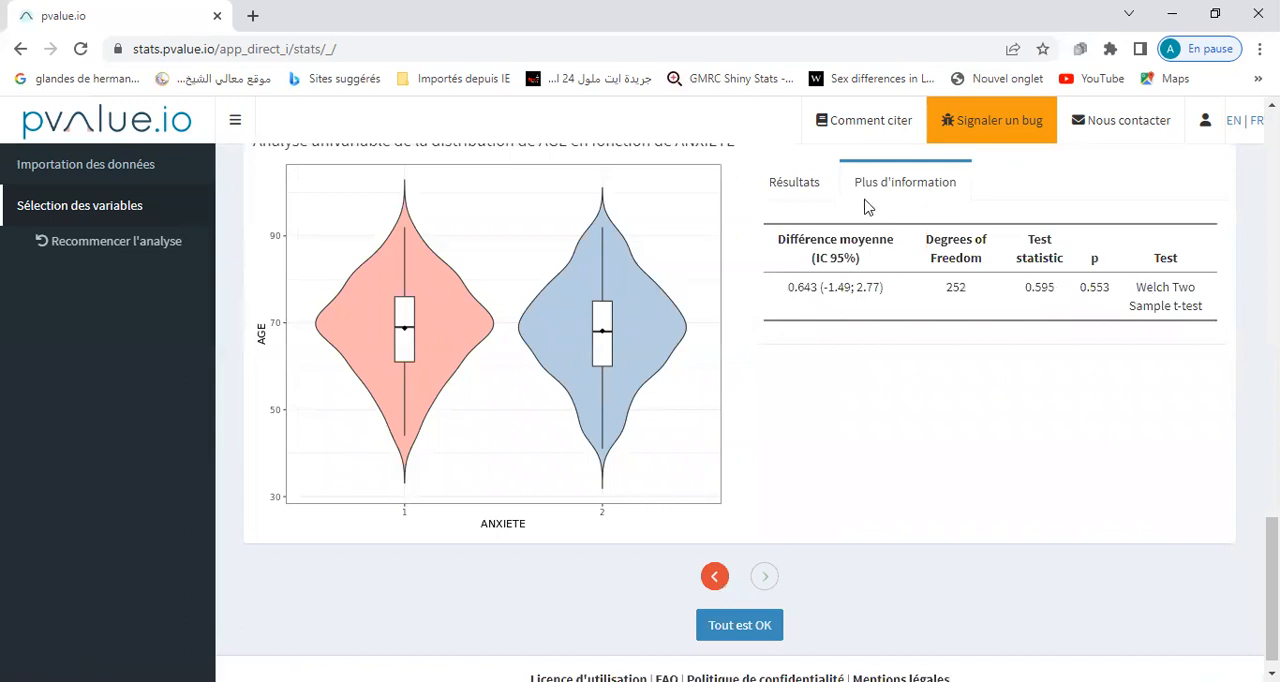
left_click(806, 192)
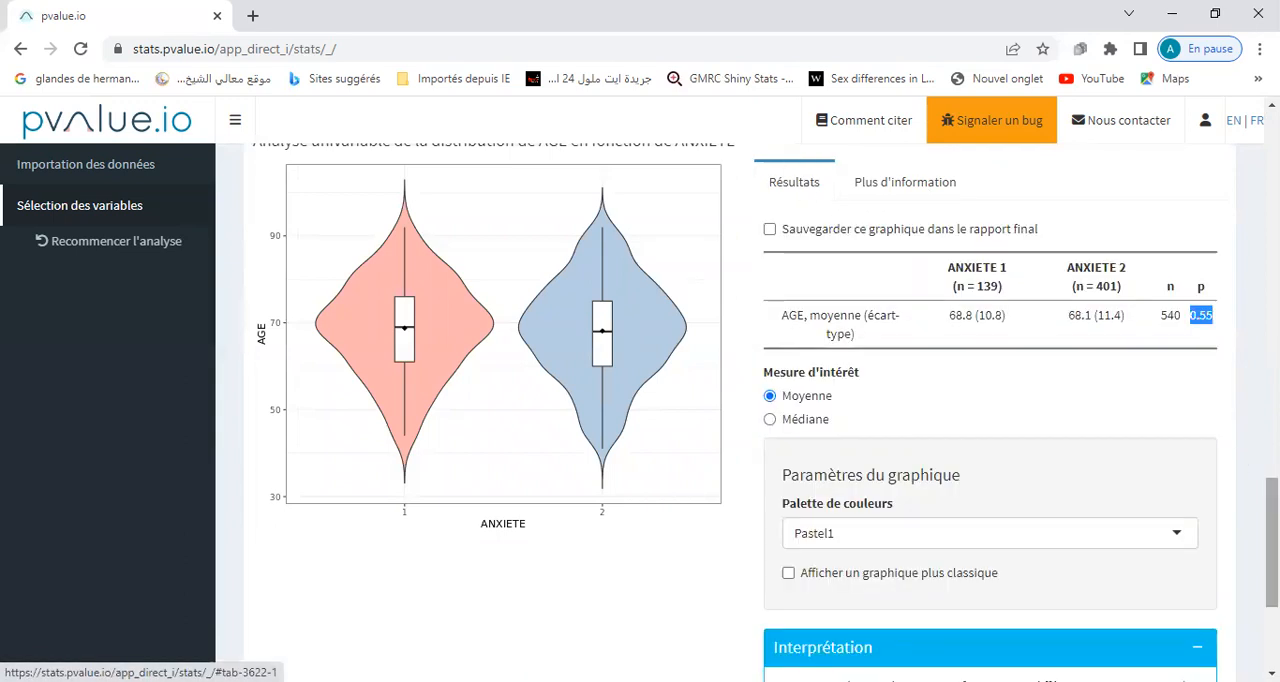
scroll(838, 470, "down", 3)
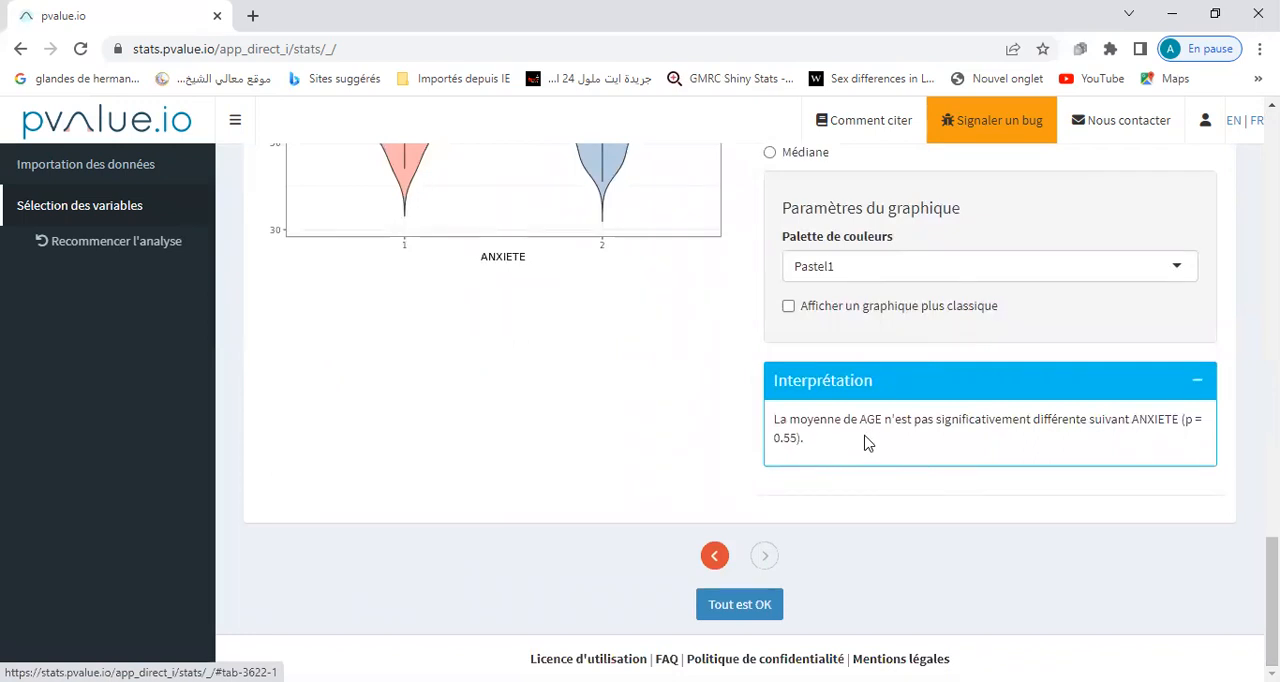
Confirm the AGE by ANXIETE results as OK, and restart the analysis from the linearity check, acknowledging the warning.
left_click(733, 605)
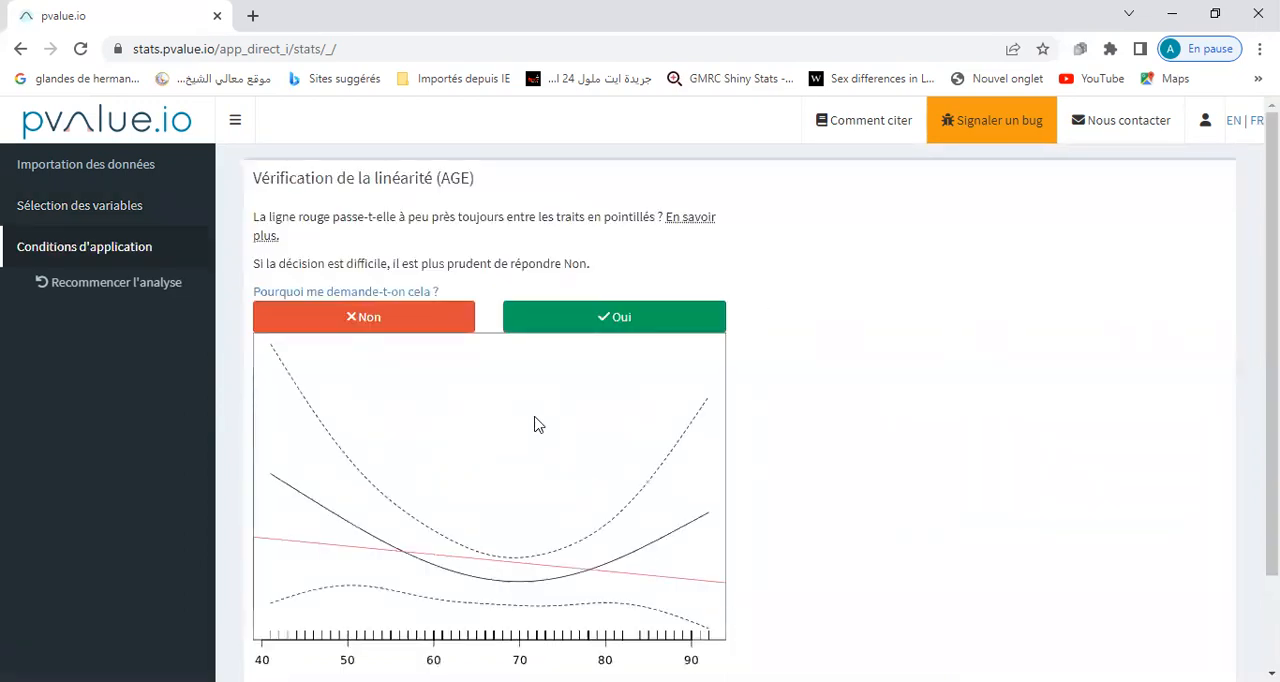
left_click(148, 287)
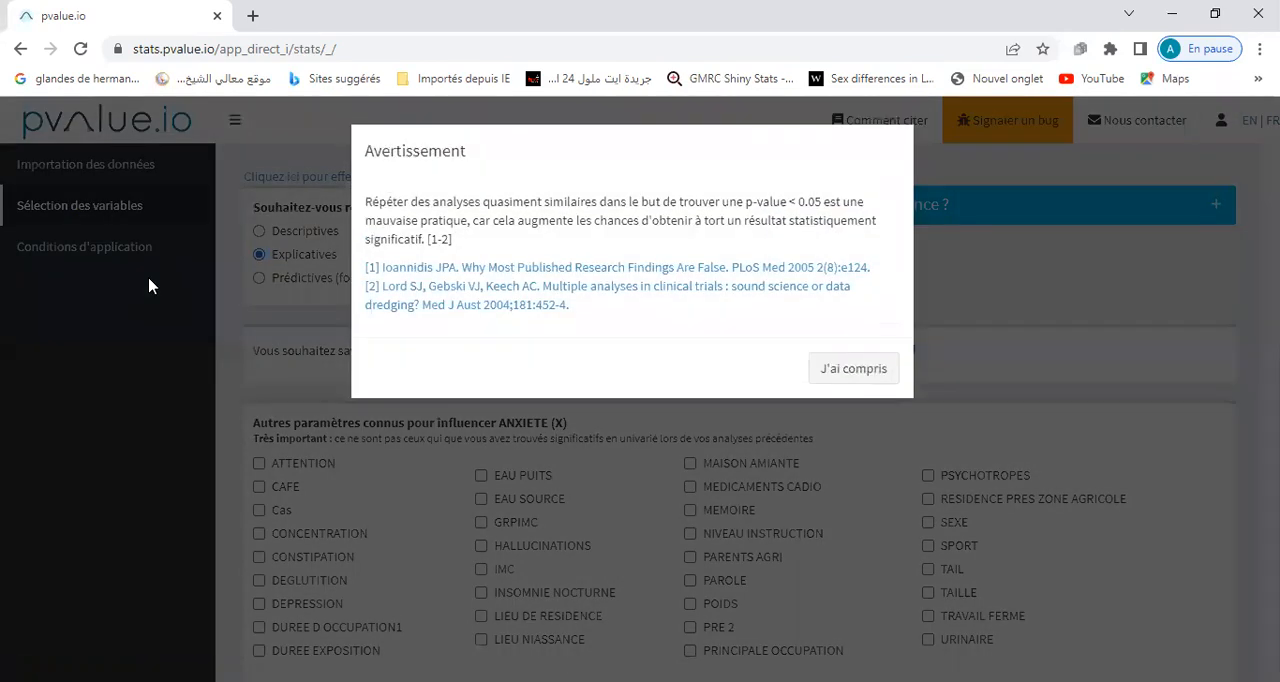
left_click(846, 370)
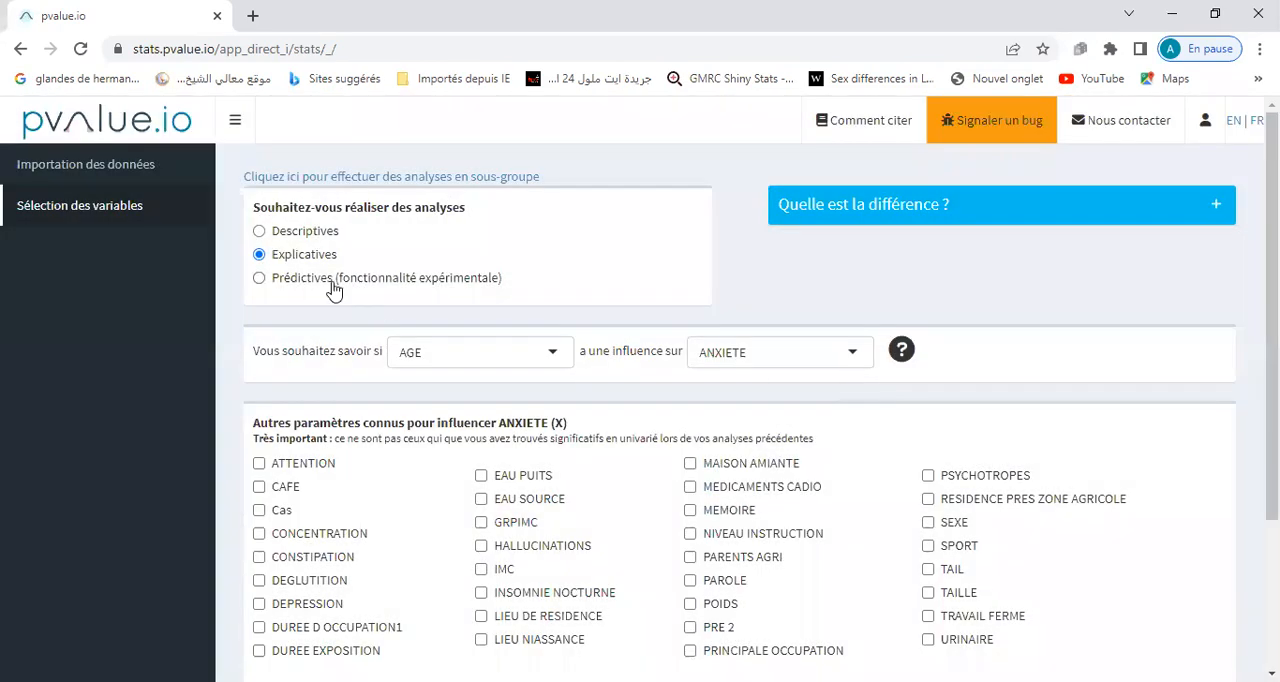
Set up the explanatory analysis to test whether LIEU DE RESIDENCE has an influence on DEPRESSION.
left_click(551, 353)
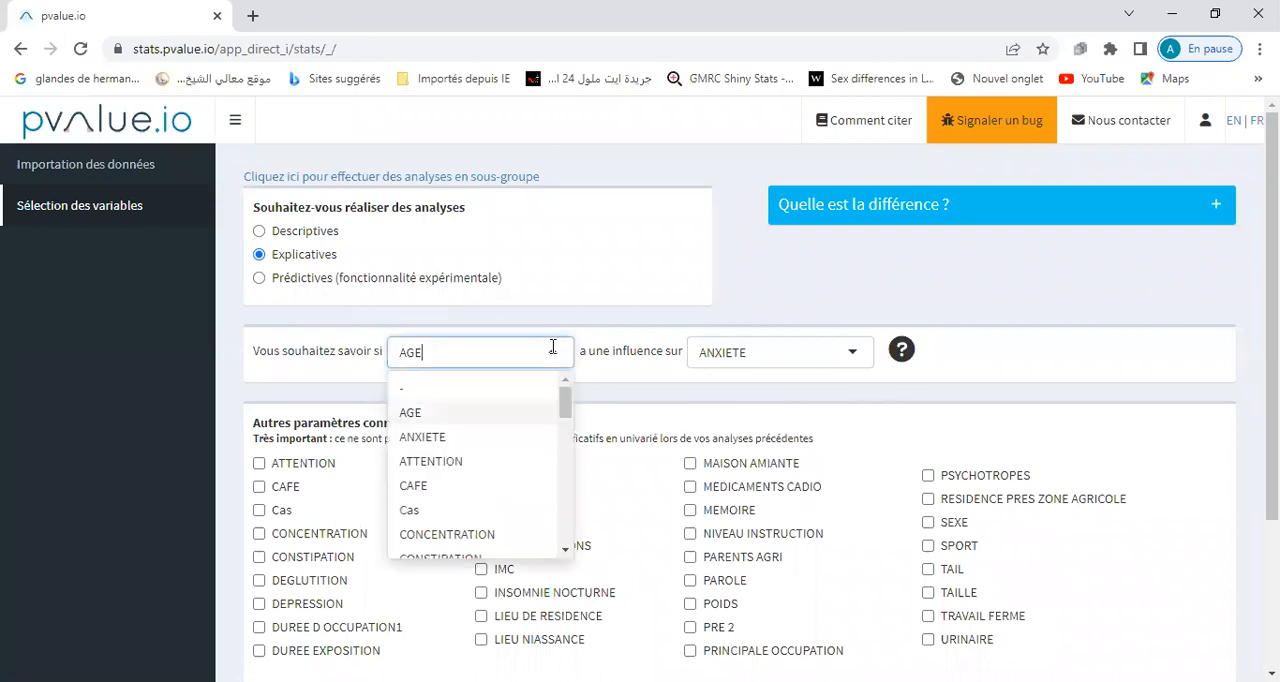
left_click_drag(565, 415, 570, 481)
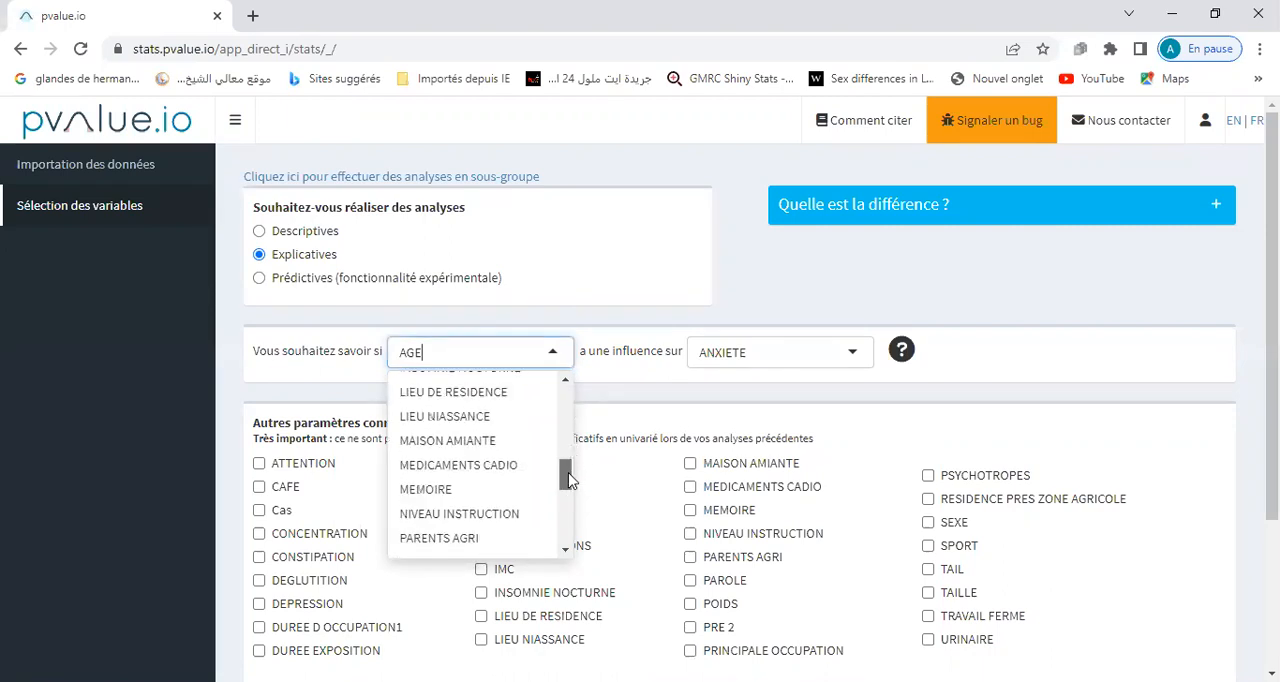
left_click(474, 393)
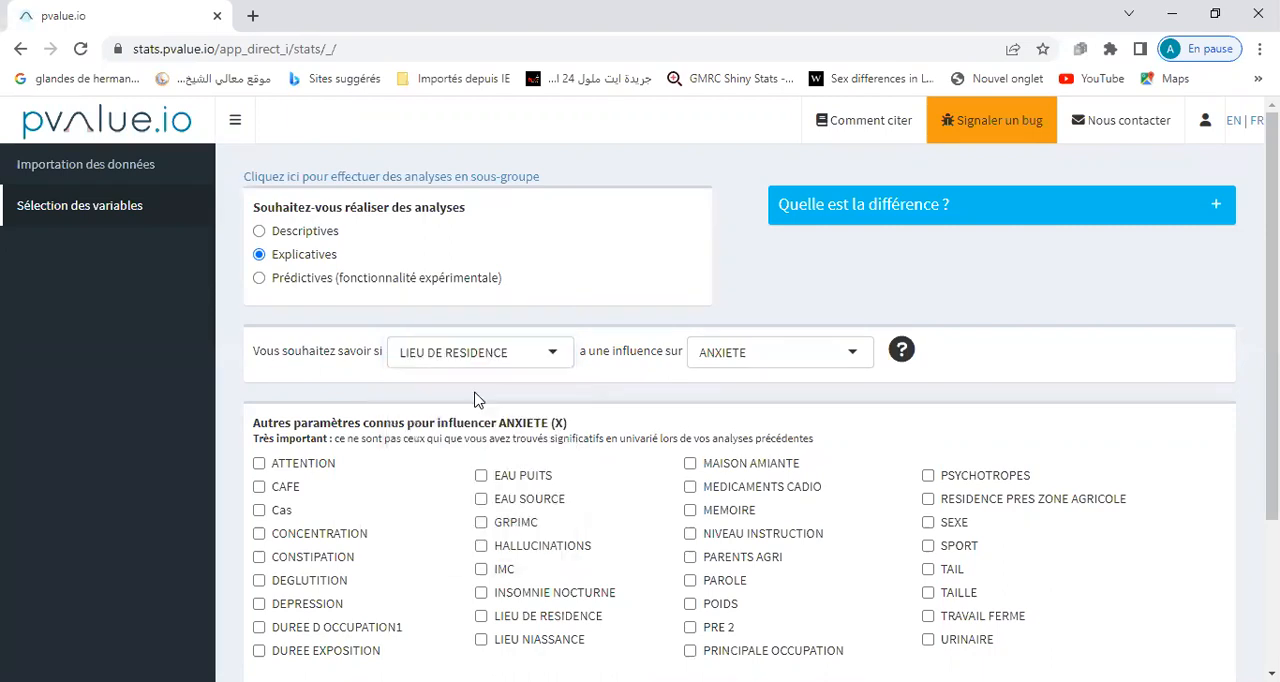
left_click(855, 356)
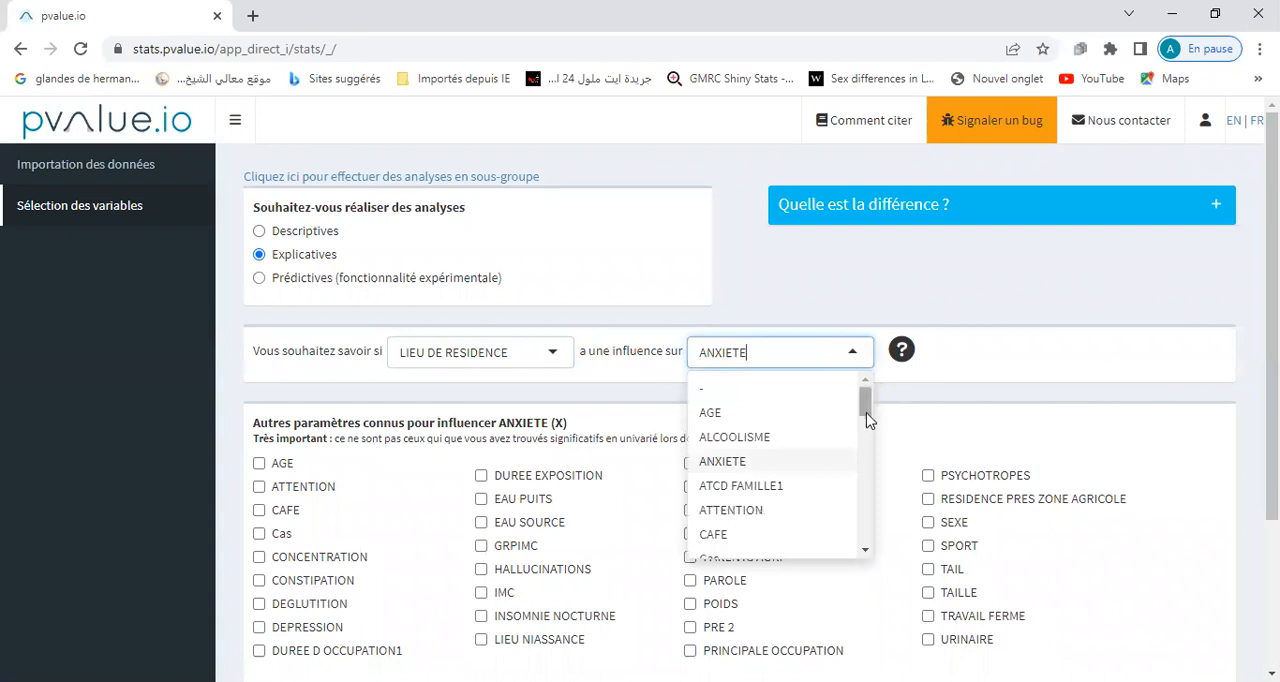
left_click_drag(866, 414, 868, 442)
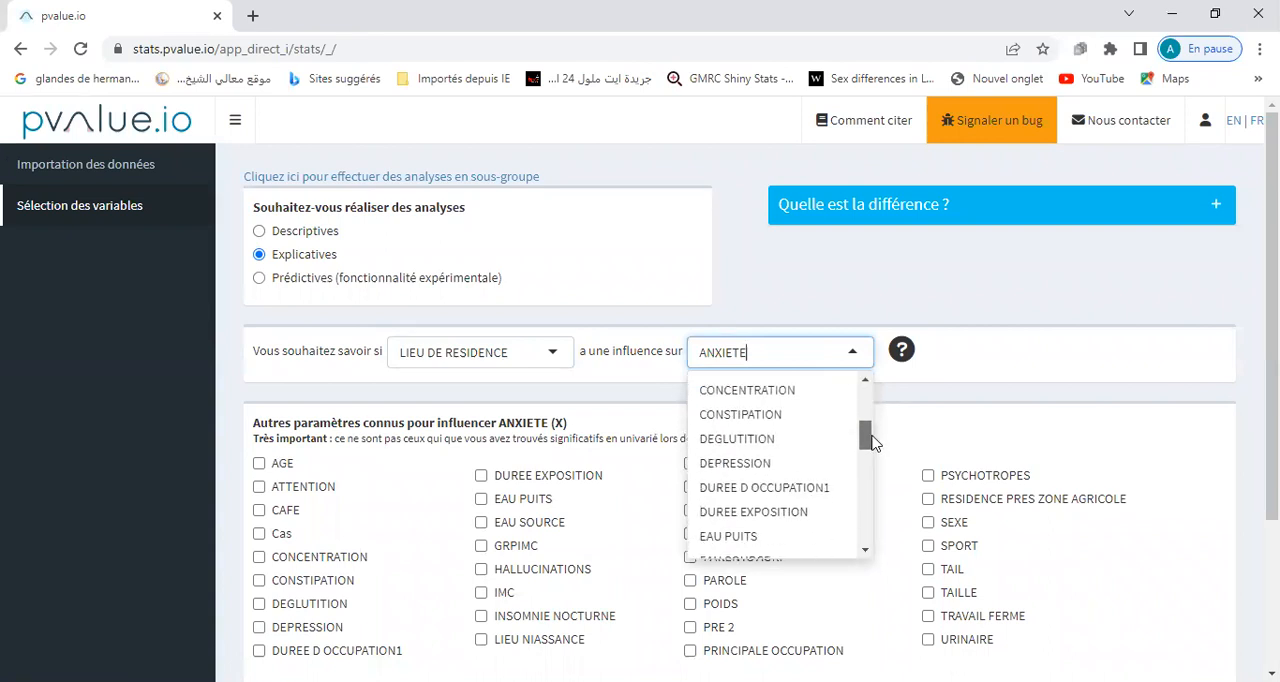
left_click(780, 462)
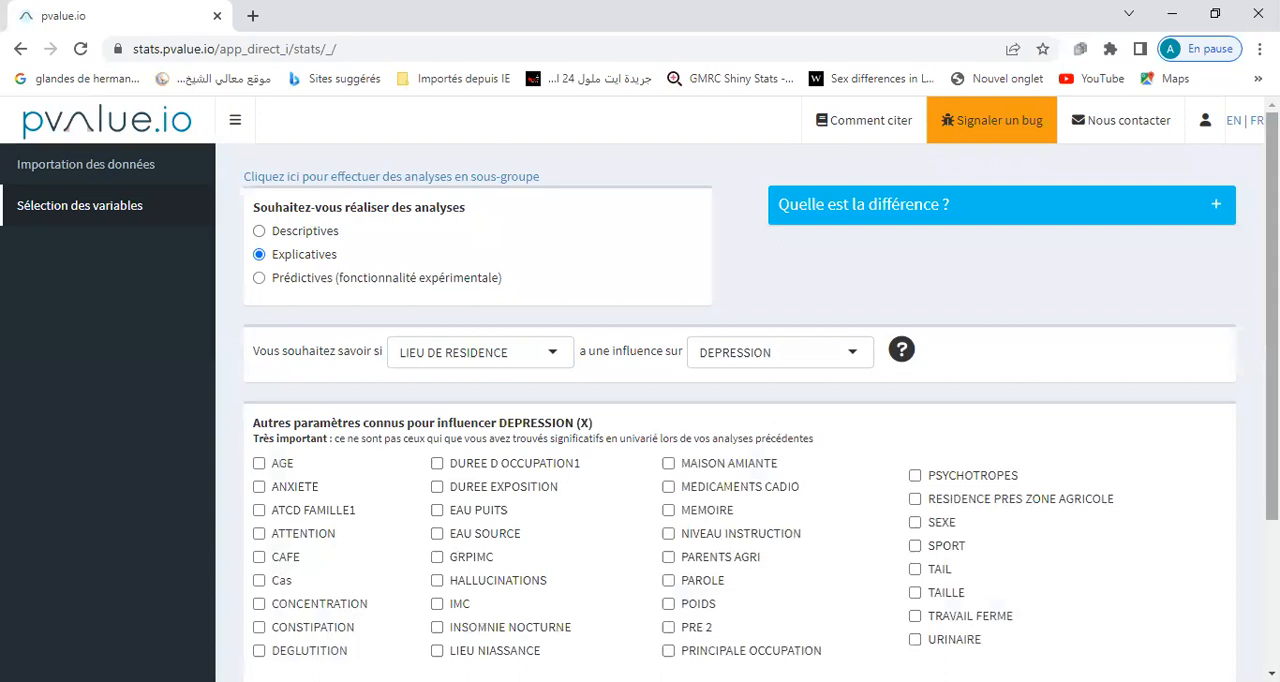
Proceed without adding other parameters known to influence DEPRESSION, decline the survival analysis and launch the analysis.
left_click_drag(1272, 316, 1272, 464)
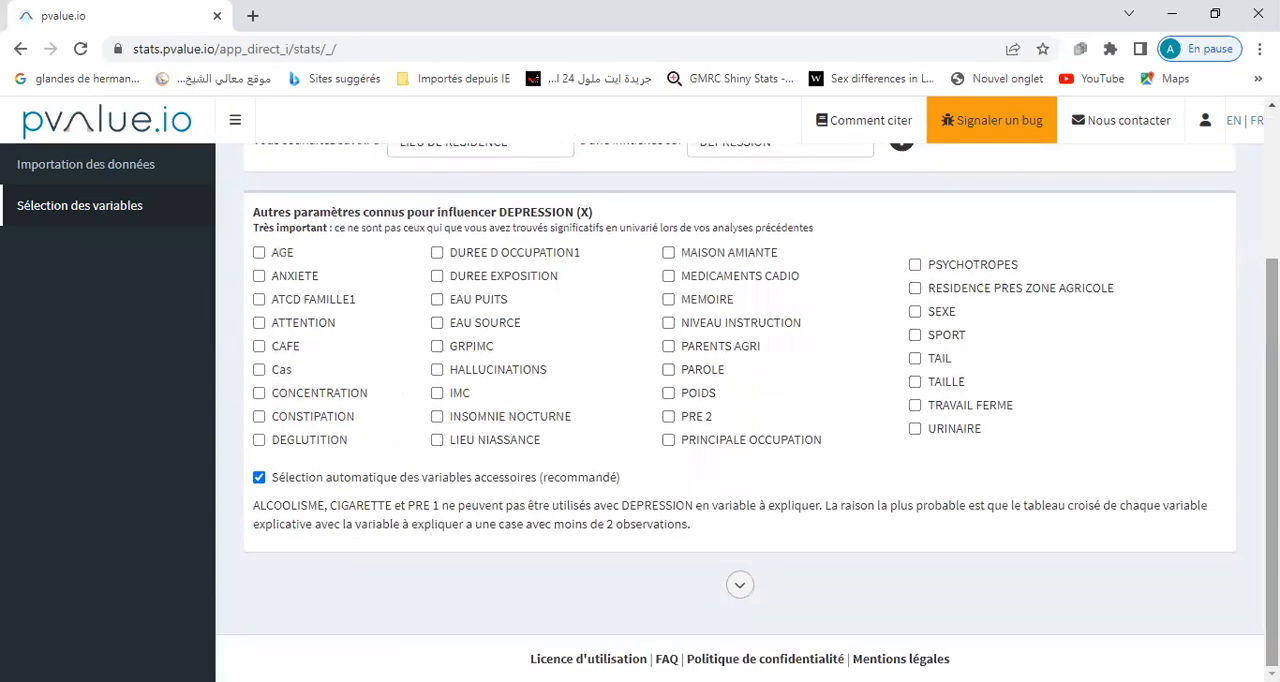
left_click(741, 586)
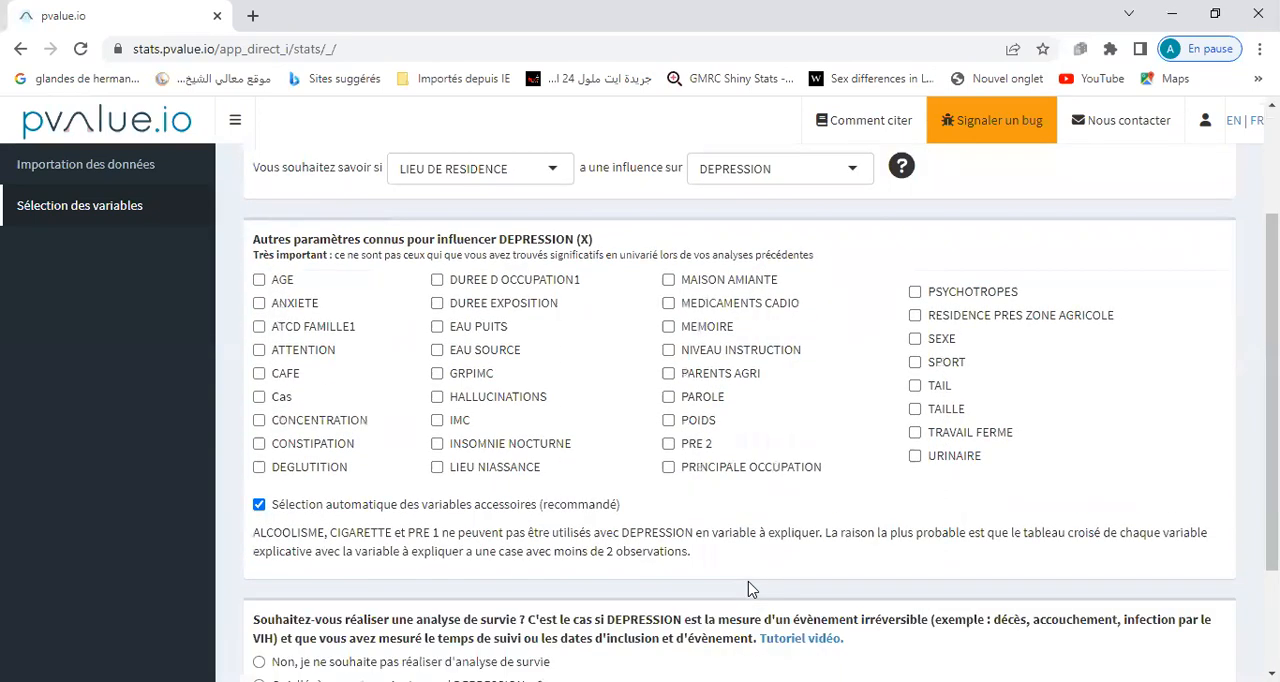
left_click_drag(1272, 392, 1272, 488)
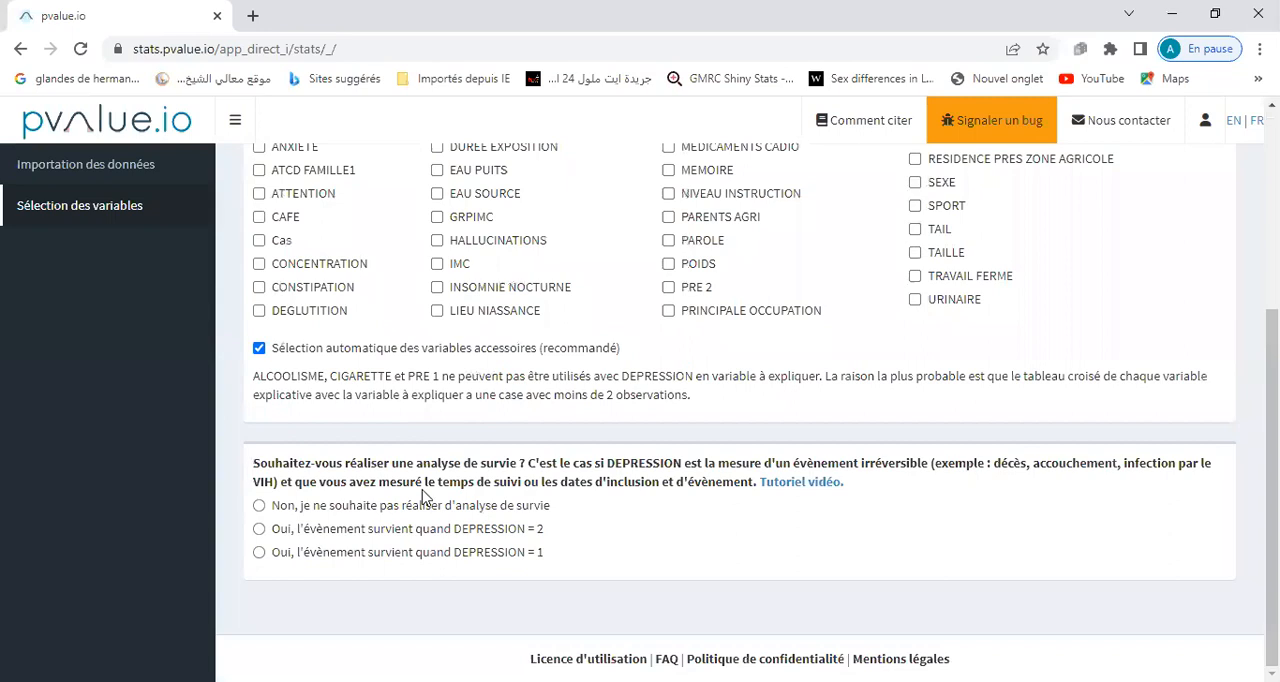
left_click(259, 506)
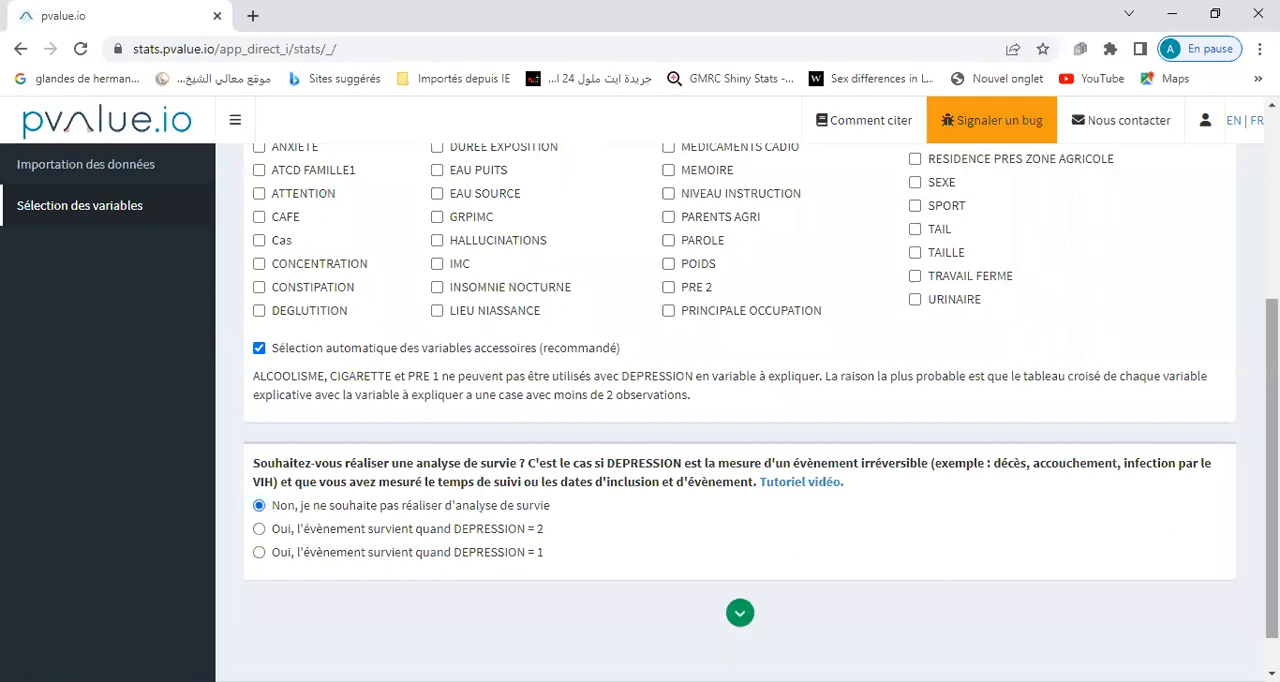
scroll(1000, 560, "down", 1)
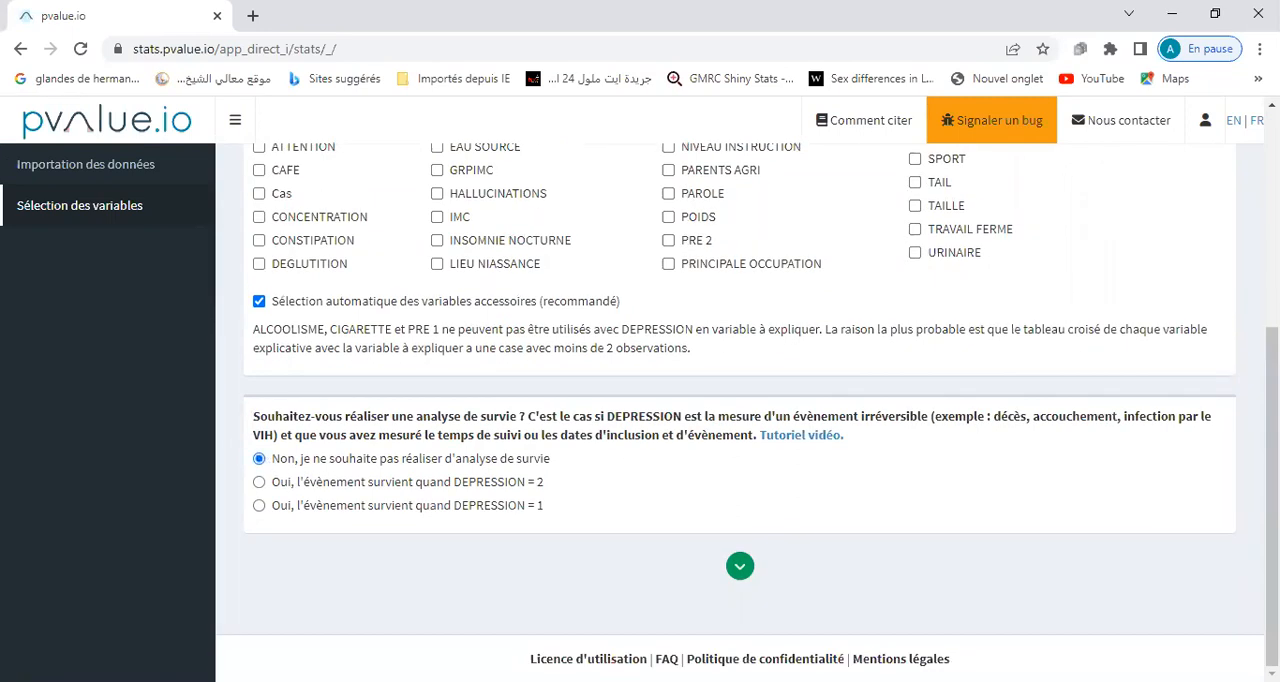
left_click(740, 569)
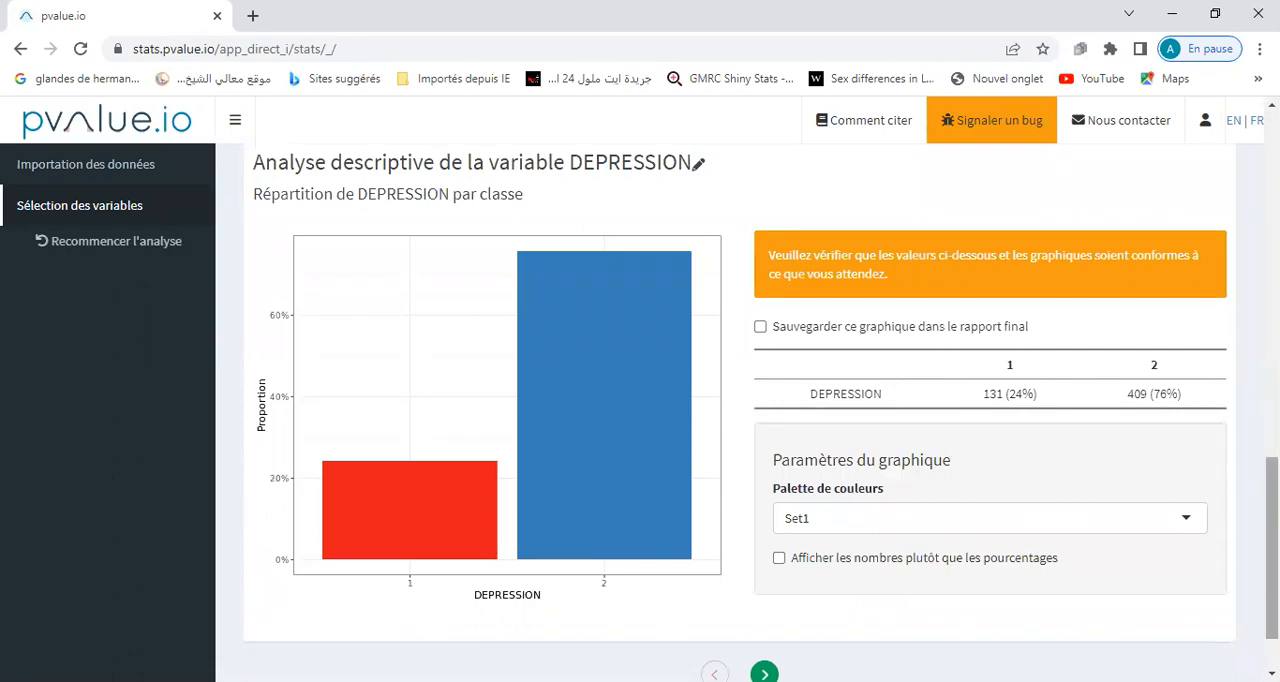
Advance from the DEPRESSION description to the univariable results of LIEU DE RESIDENCE by DEPRESSION.
scroll(740, 400, "down", 1)
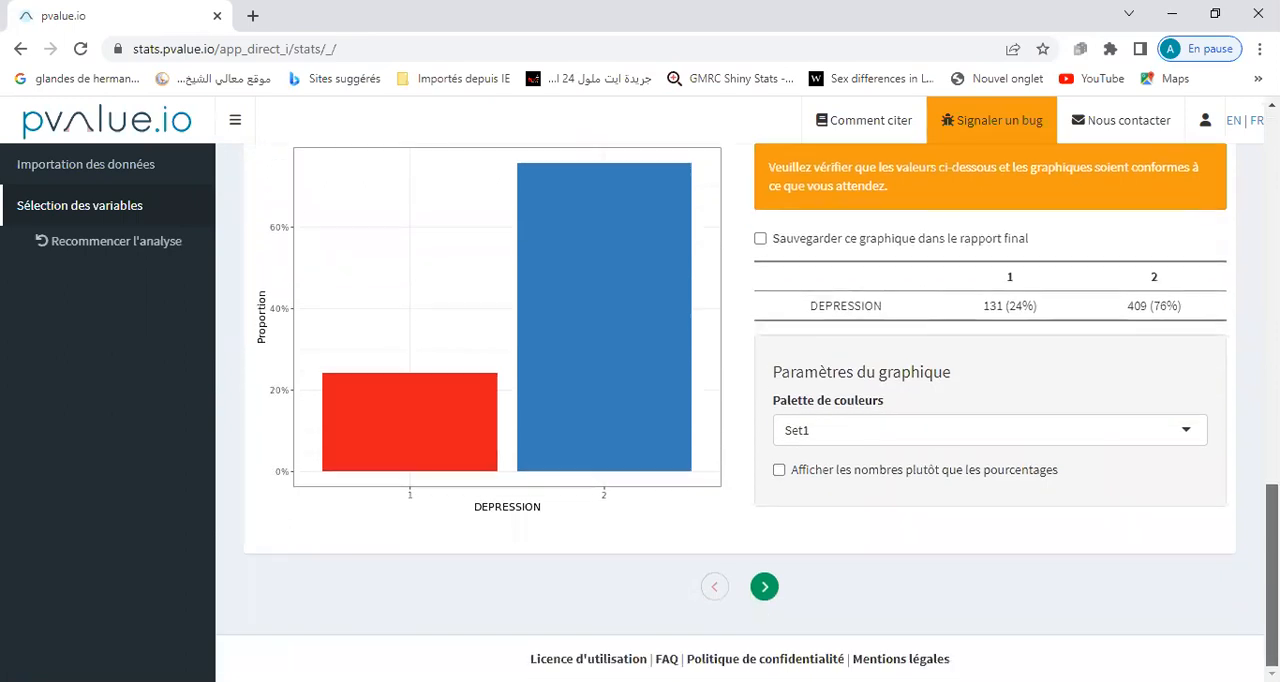
left_click(764, 588)
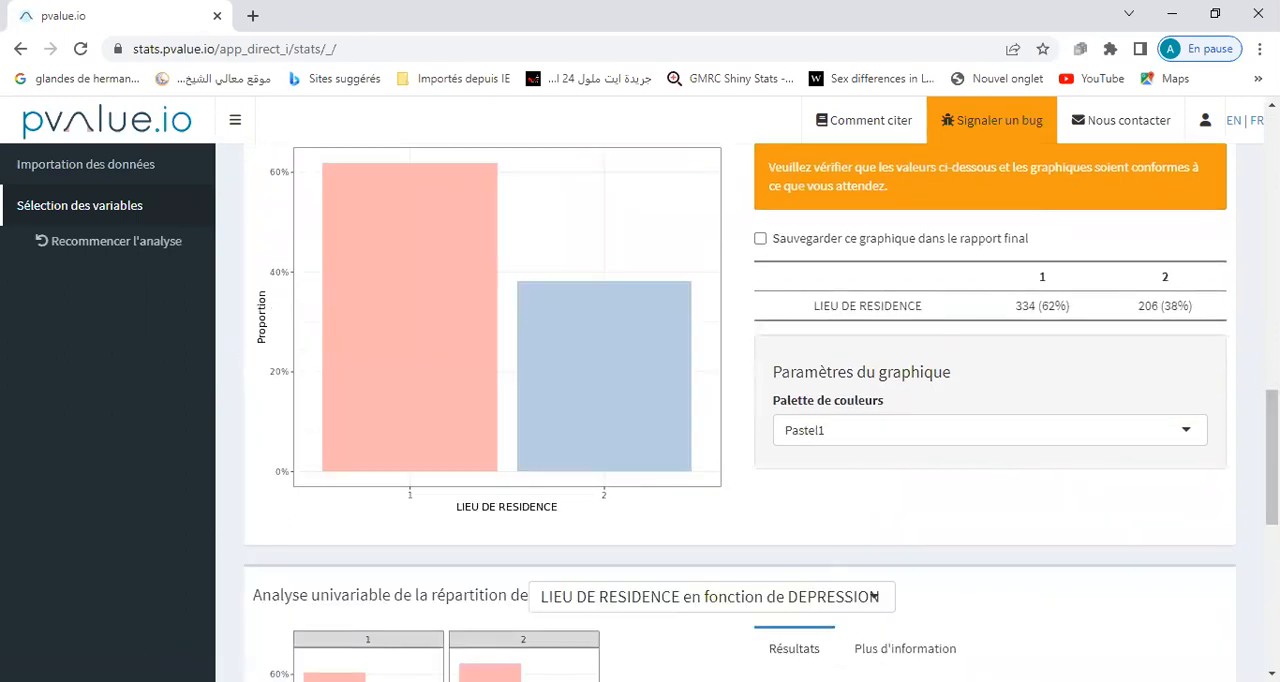
scroll(874, 596, "down", 5)
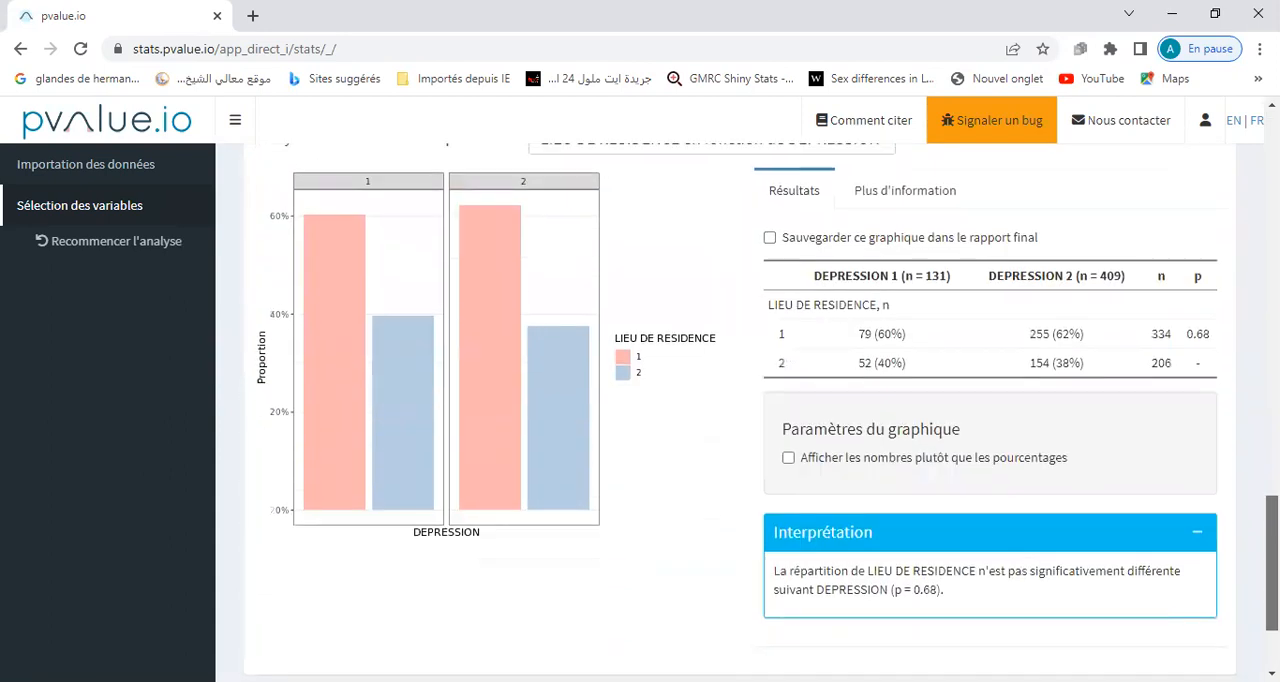
scroll(845, 487, "up", 1)
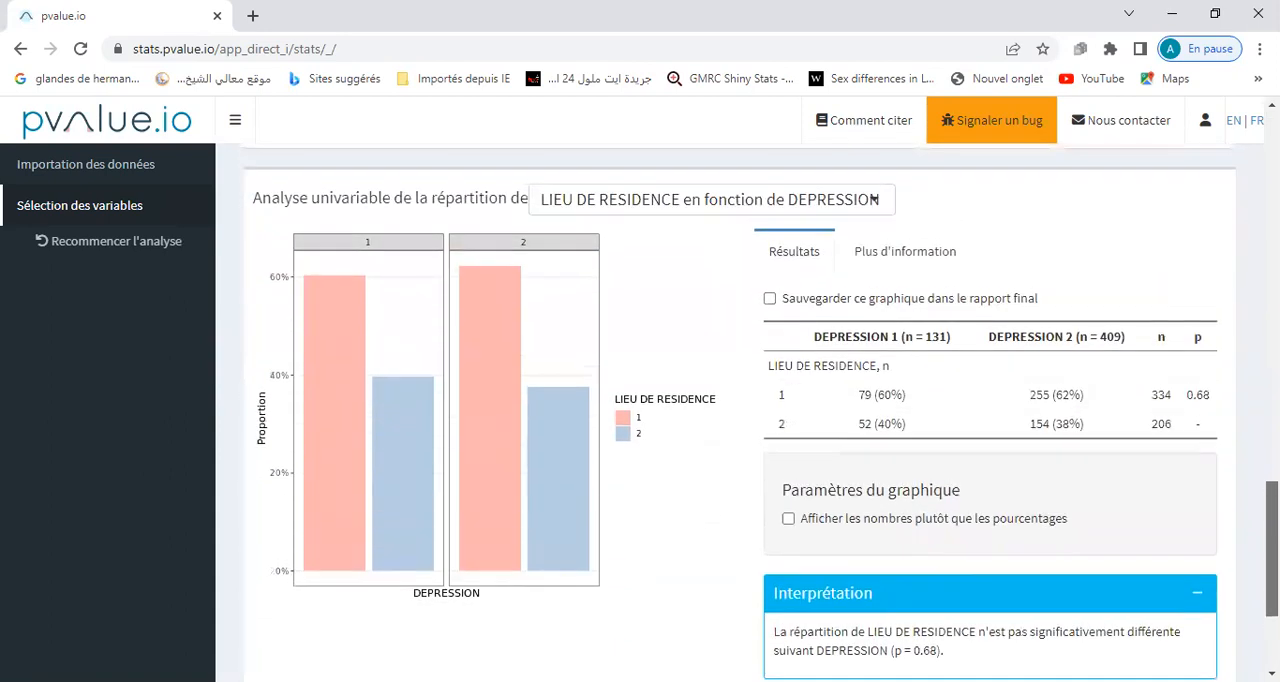
Examine the LIEU DE RESIDENCE proportions and p-value by DEPRESSION, and check which statistical test was used.
double_click(780, 424)
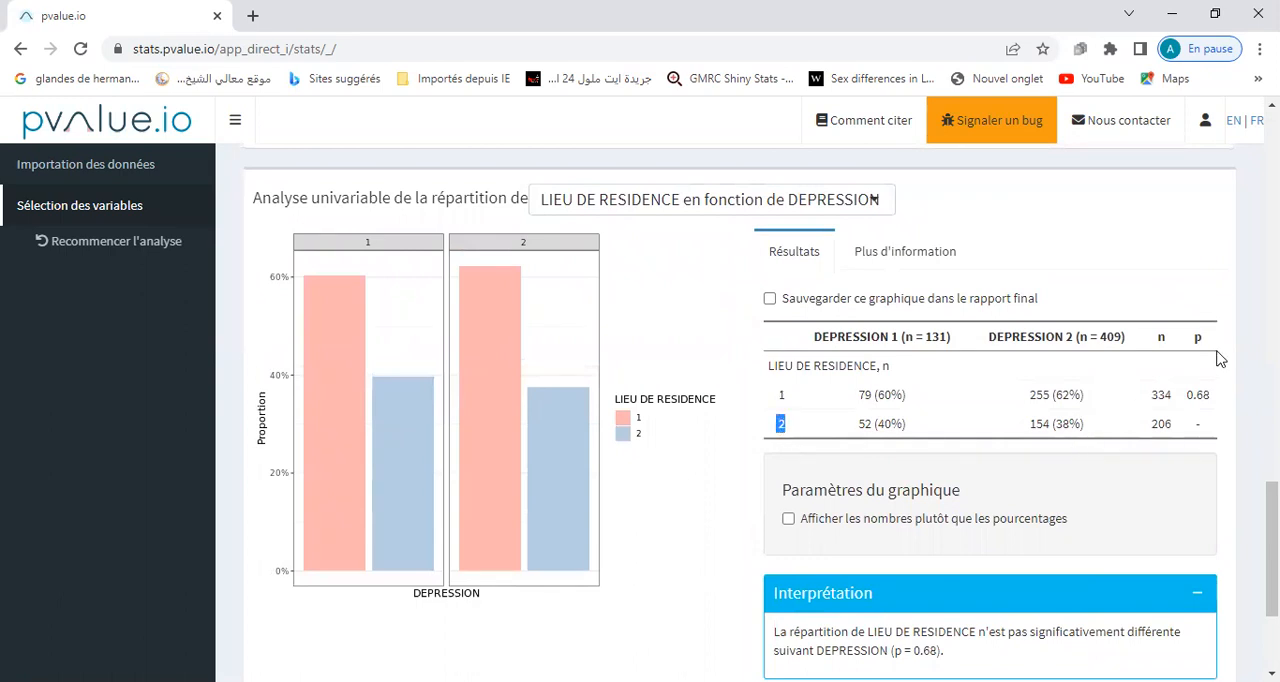
left_click_drag(1189, 394, 1216, 400)
left_click(907, 262)
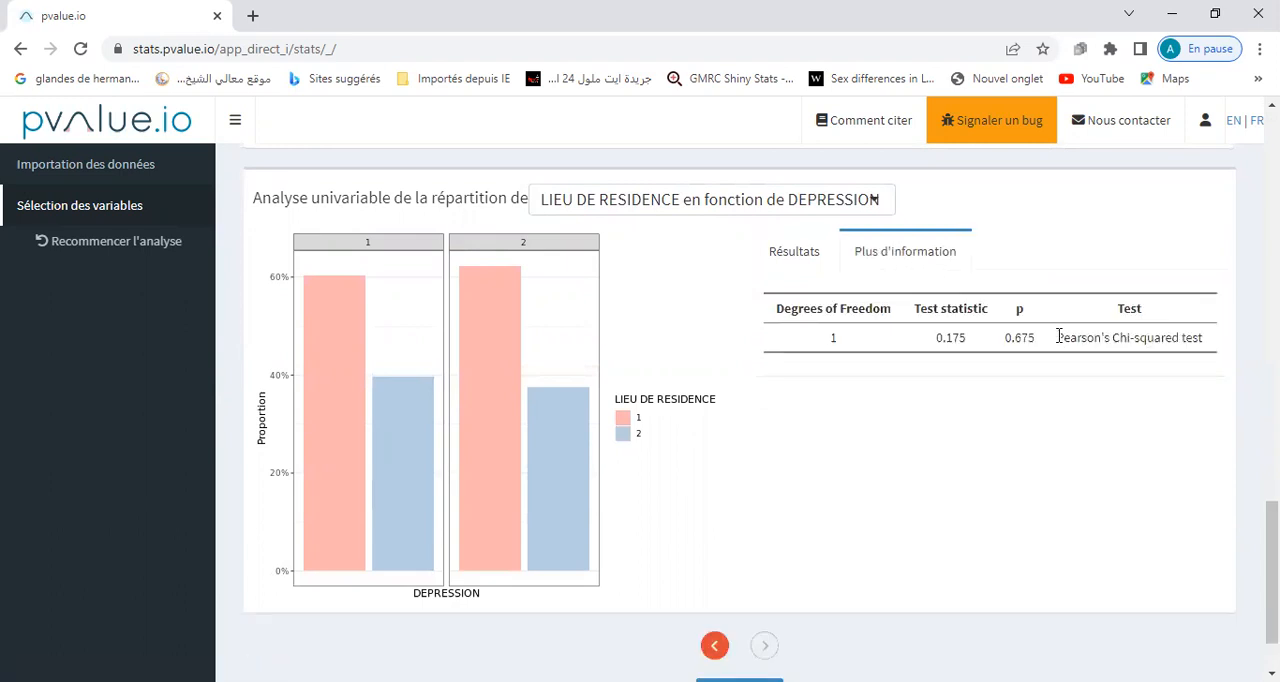
left_click_drag(1058, 337, 1200, 337)
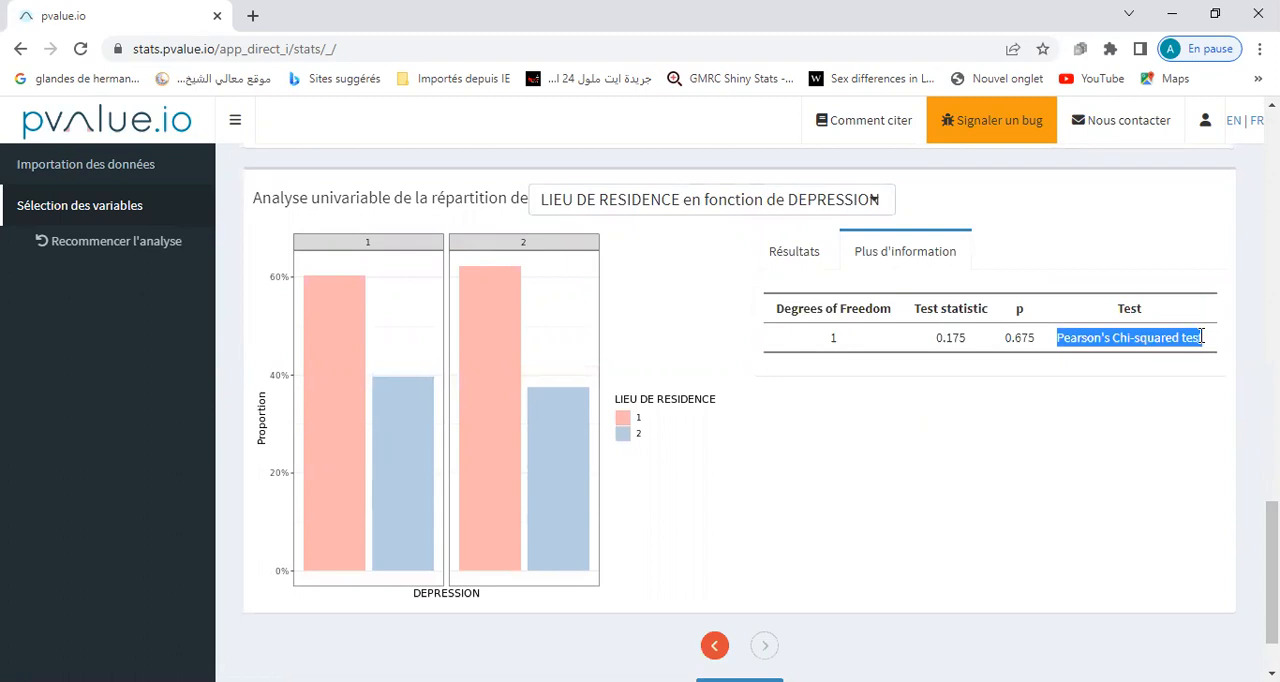
Restart the analysis, acknowledging the warning about repeated analyses, and switch the analysis type to Prédictives.
scroll(740, 410, "up", 15)
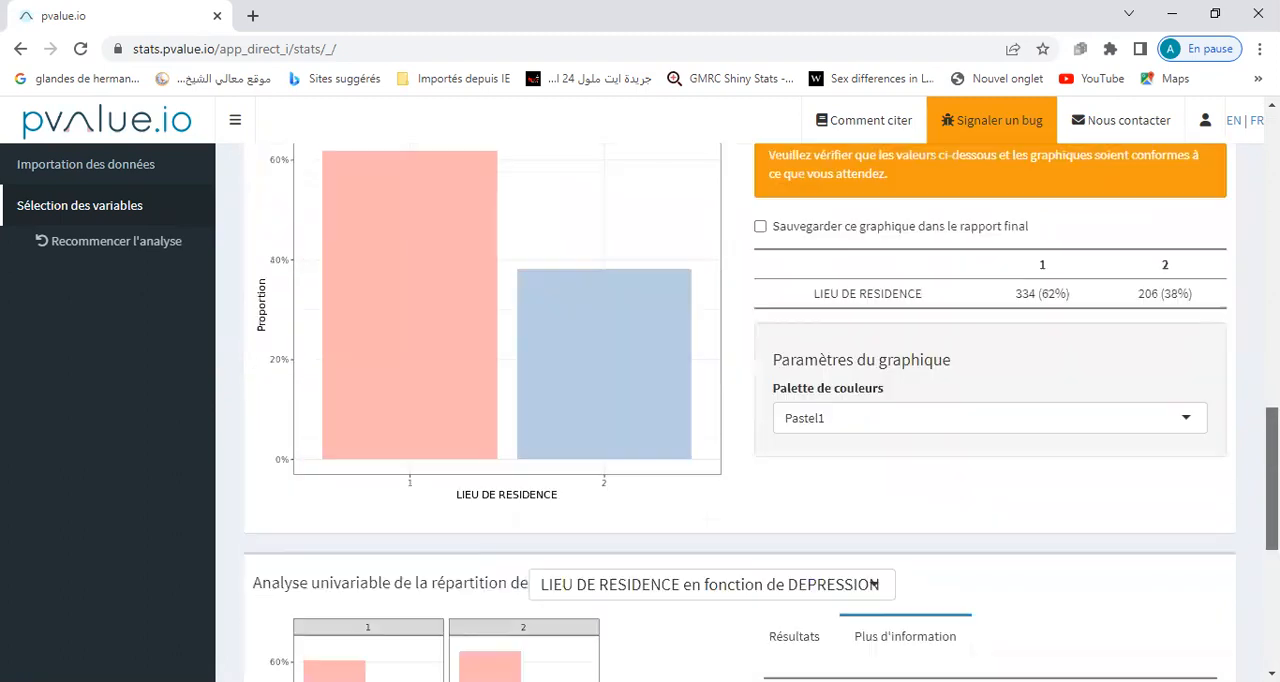
scroll(337, 328, "up", 4)
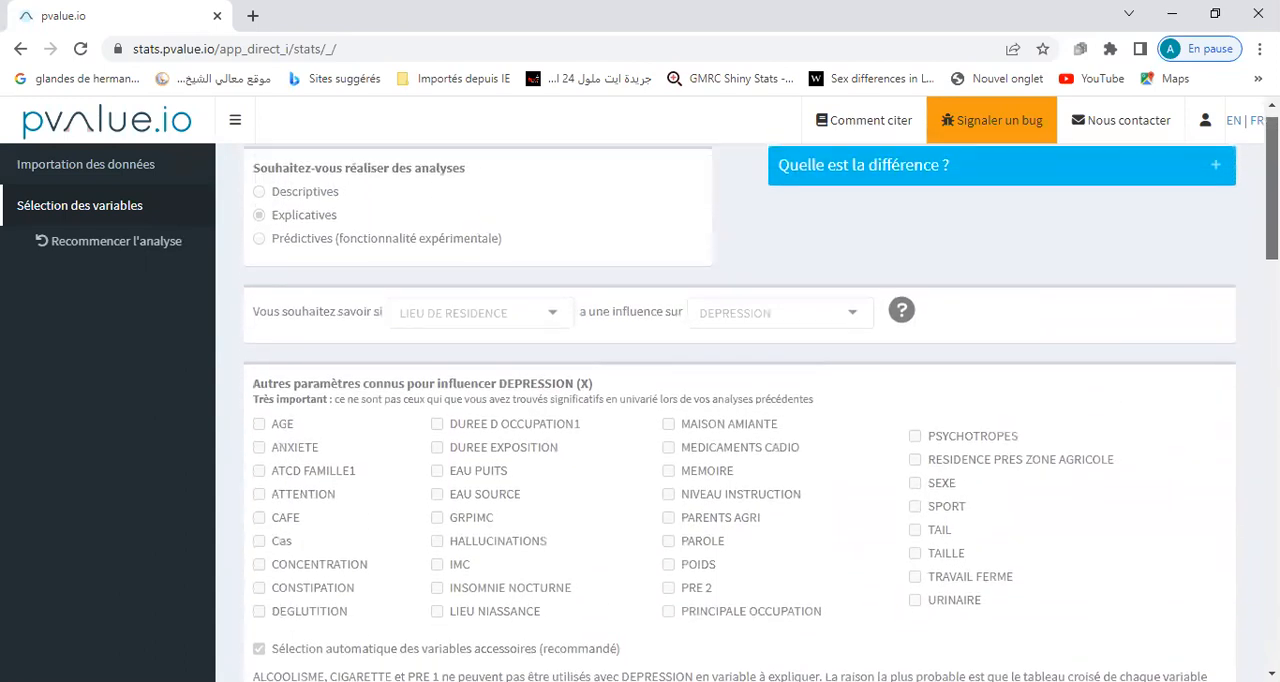
left_click(124, 245)
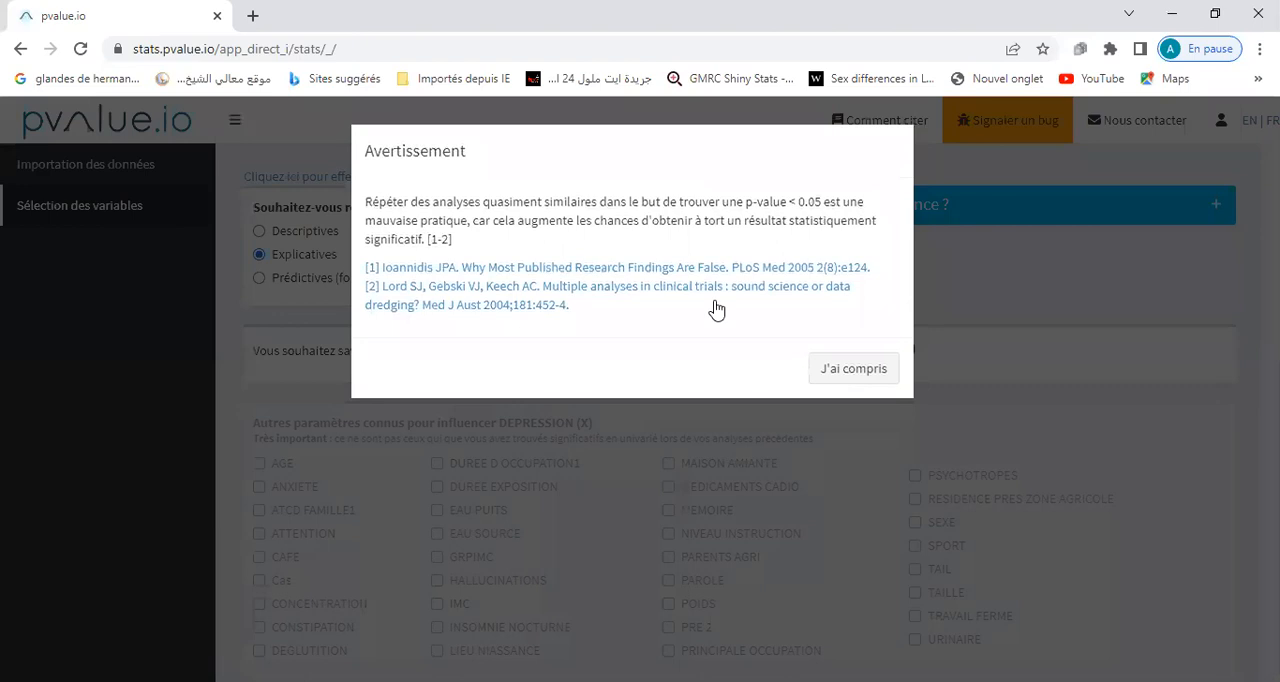
left_click(845, 376)
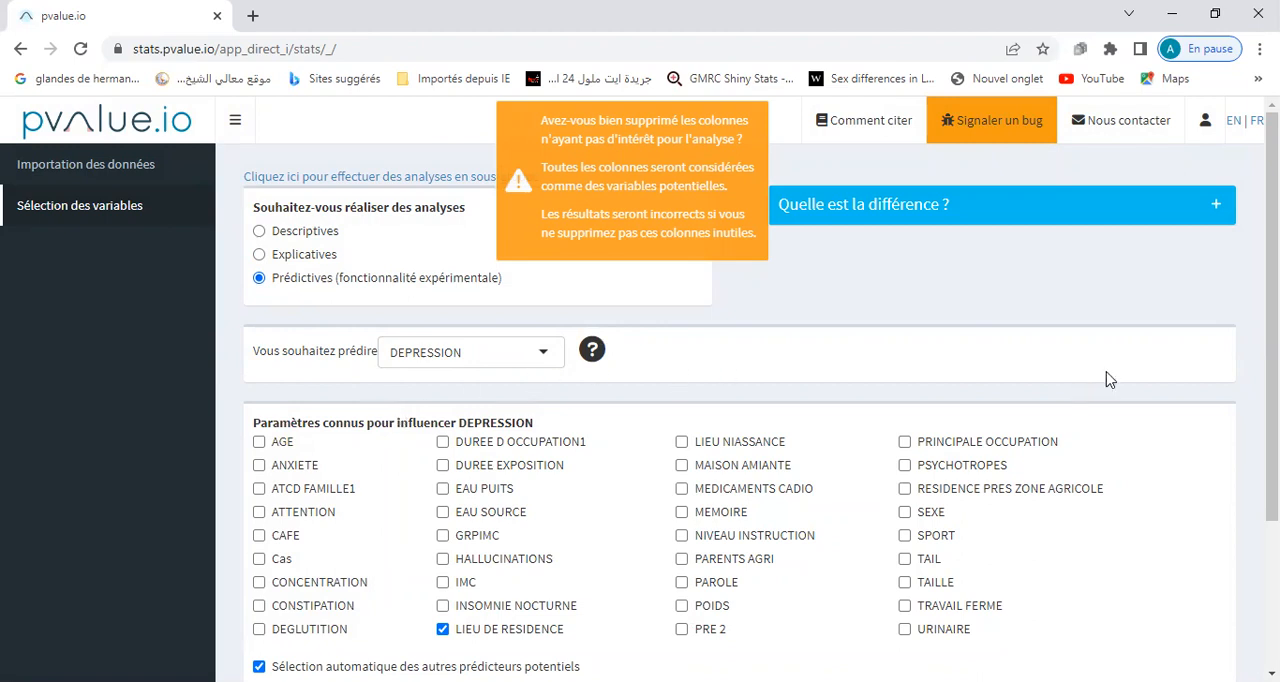
Choose CONSTIPATION as the variable to predict.
scroll(1109, 374, "down", 1)
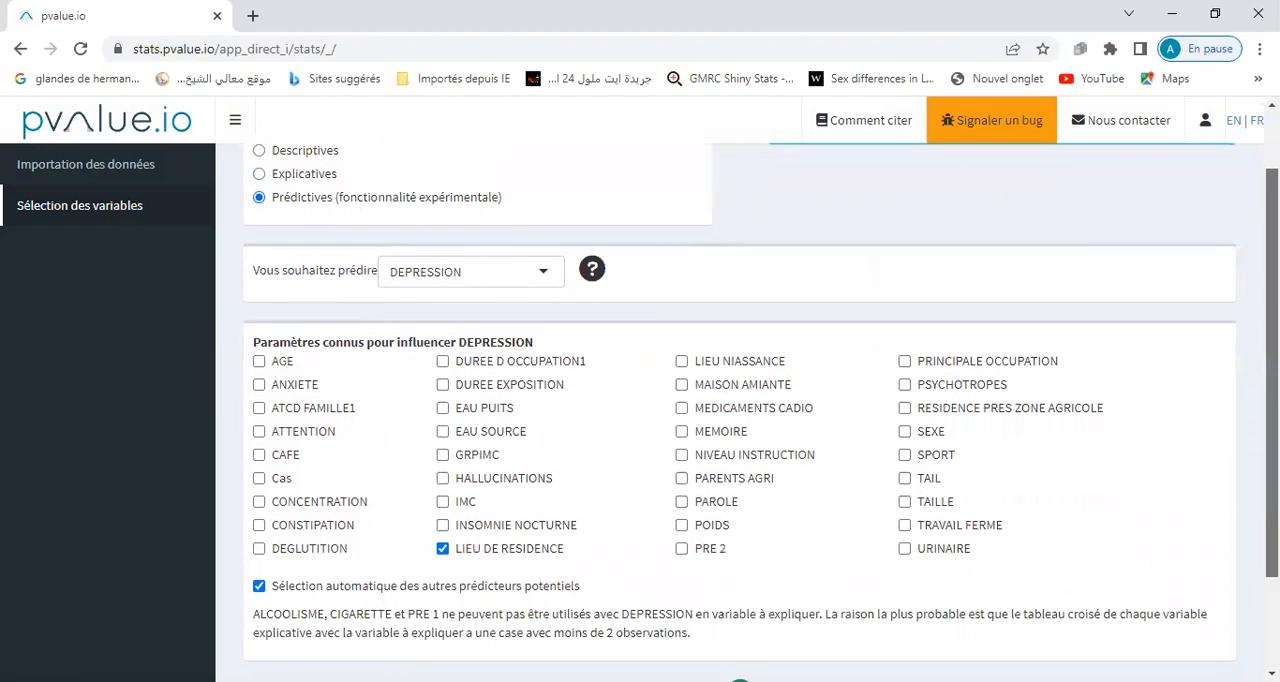
left_click(543, 276)
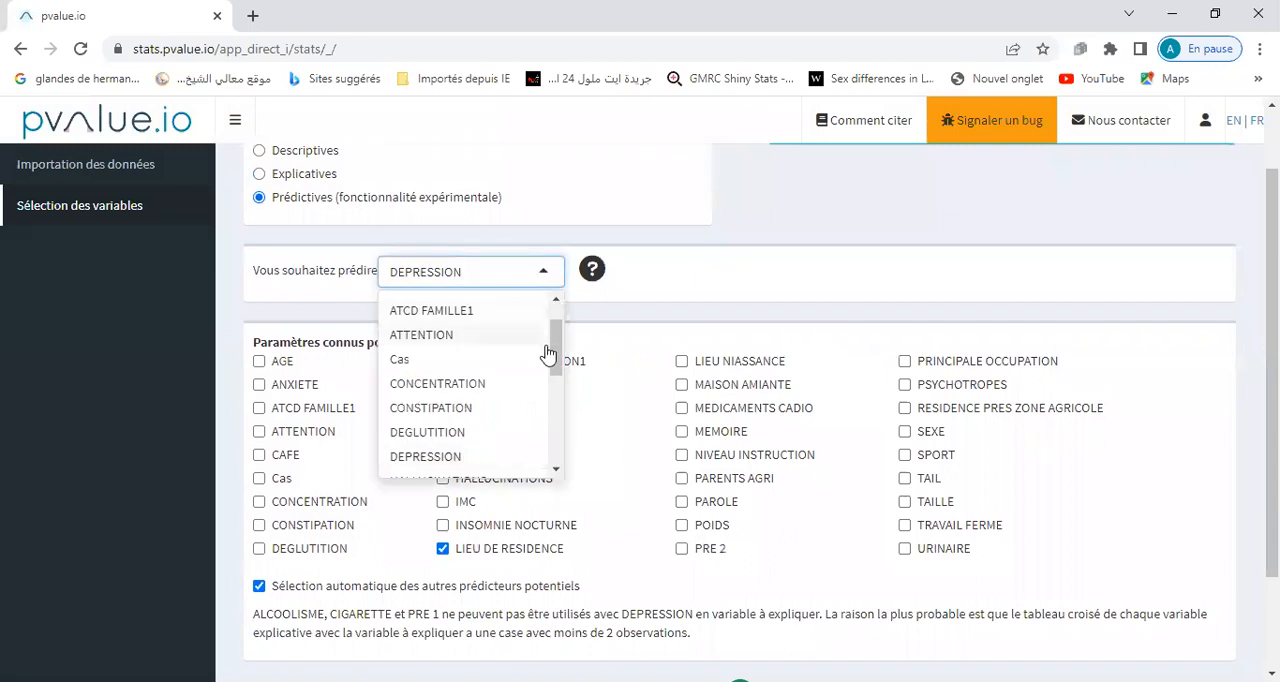
left_click(486, 407)
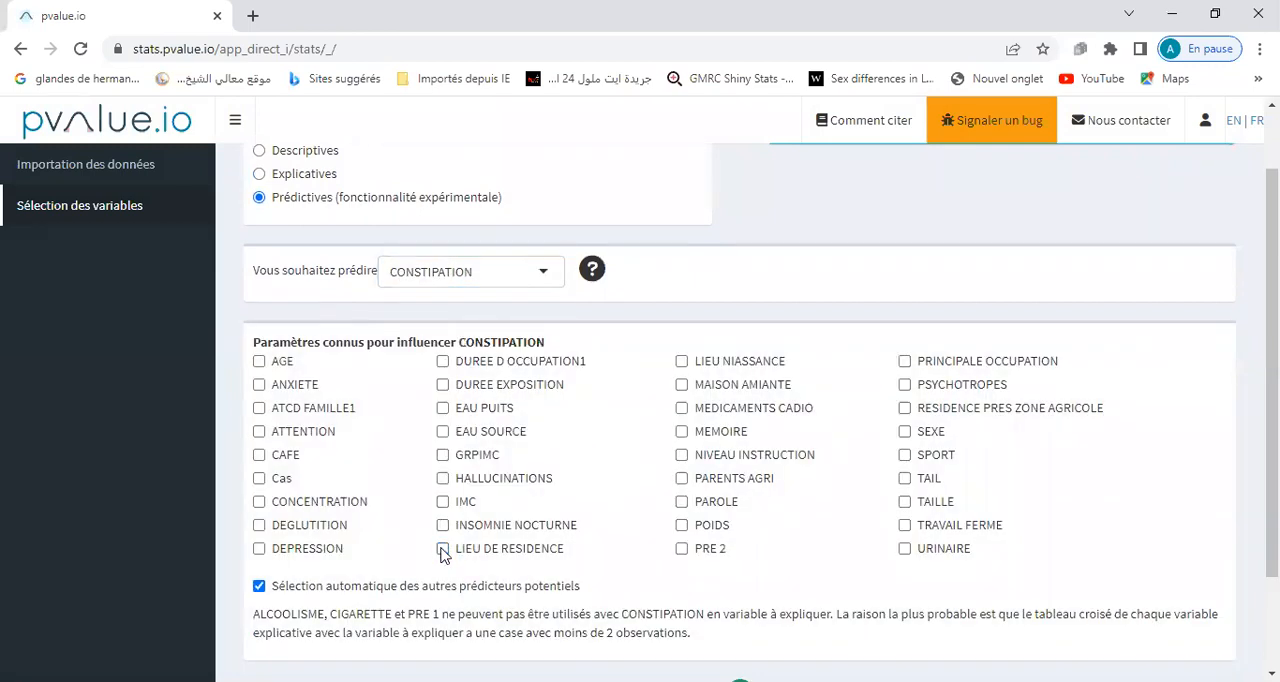
Mark AGE, ANXIETE and SEXE as parameters known to influence CONSTIPATION, and launch the predictive analysis.
left_click(259, 361)
left_click(259, 386)
left_click(904, 431)
scroll(1145, 614, "down", 2)
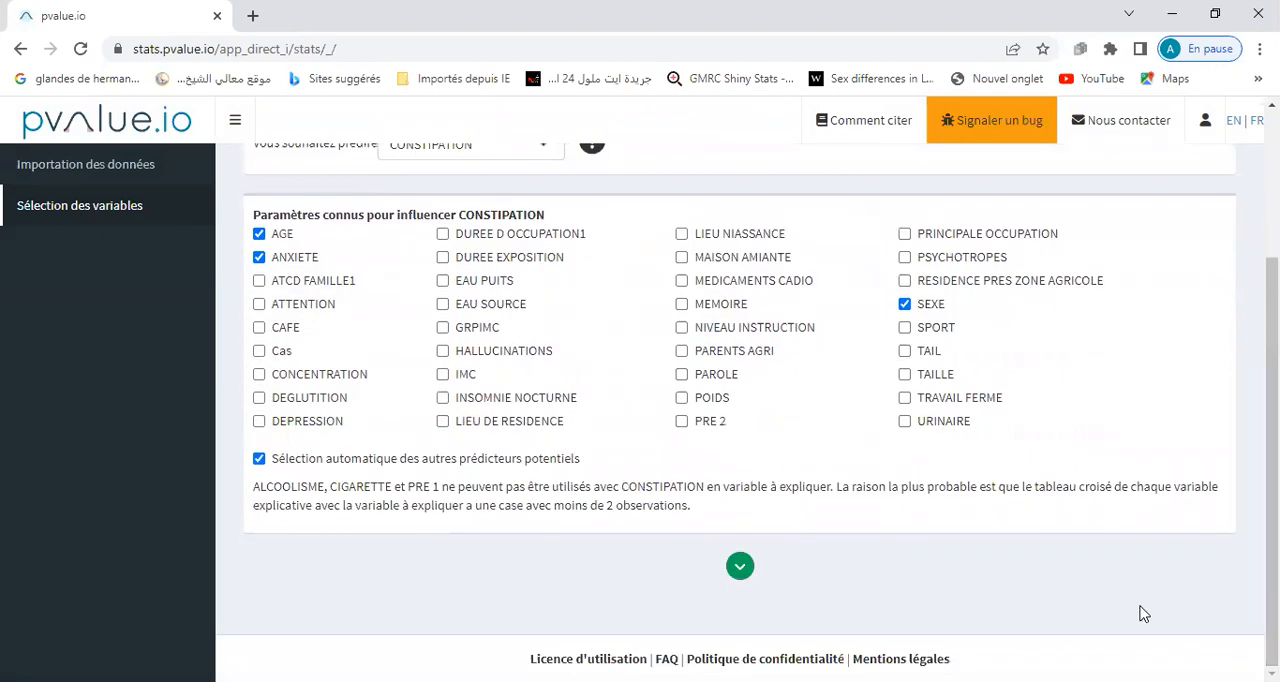
left_click(740, 565)
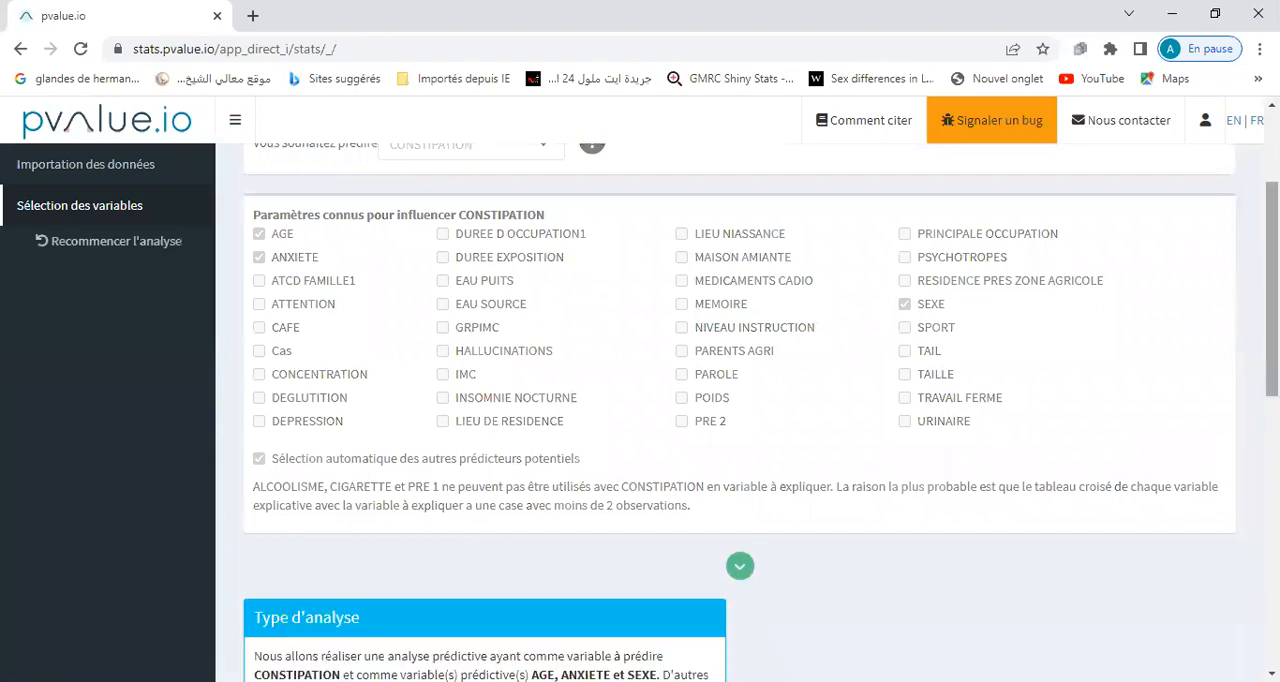
Advance from the CONSTIPATION description to the AGE results, and examine the ROC curve of AGE for predicting CONSTIPATION.
scroll(760, 412, "down", 8)
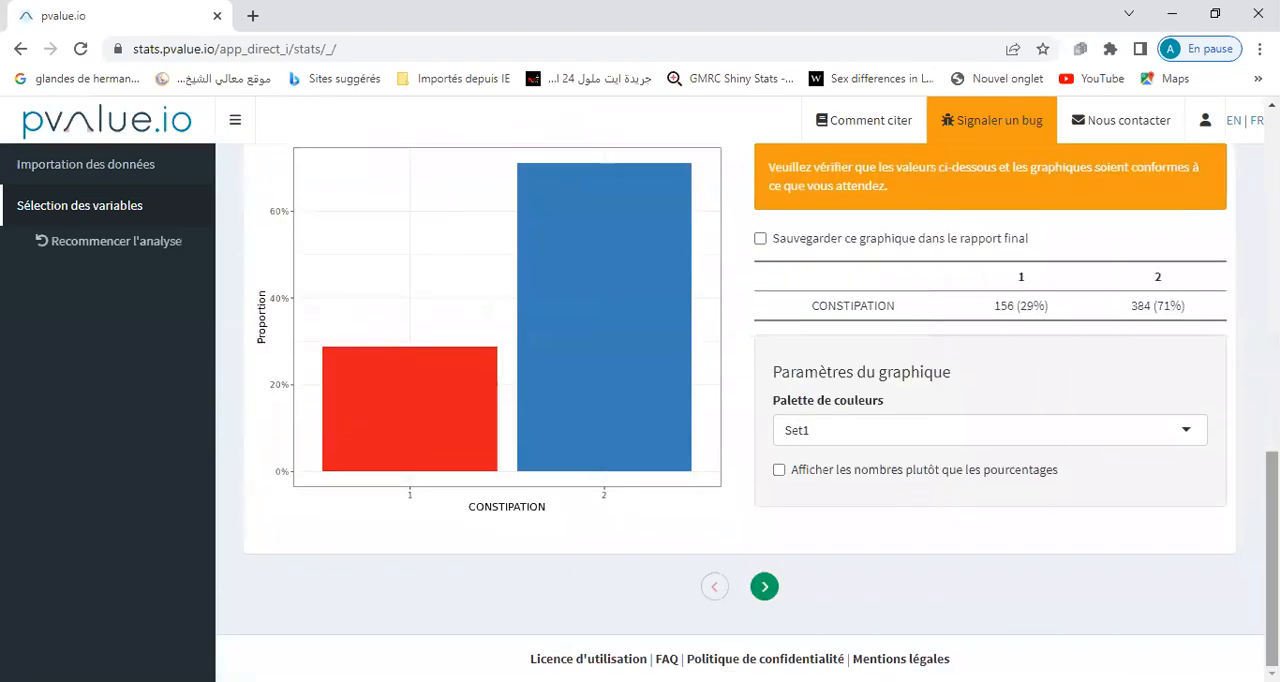
left_click(765, 588)
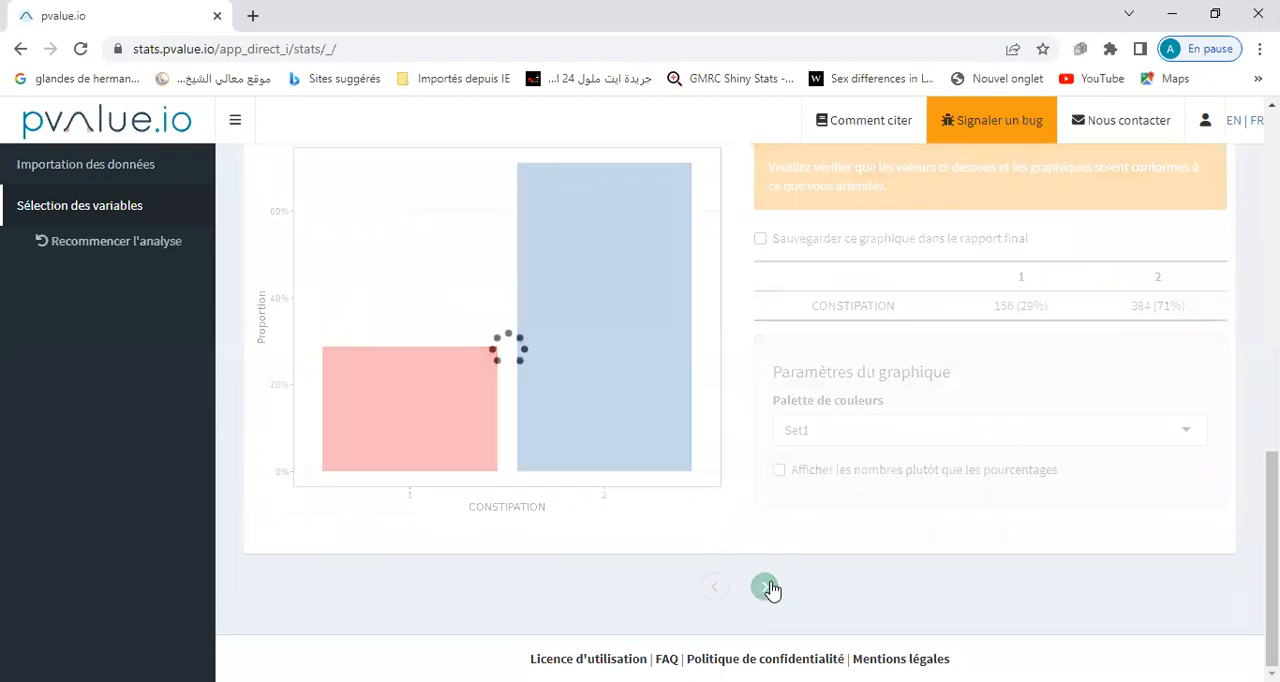
left_click_drag(1272, 345, 1272, 593)
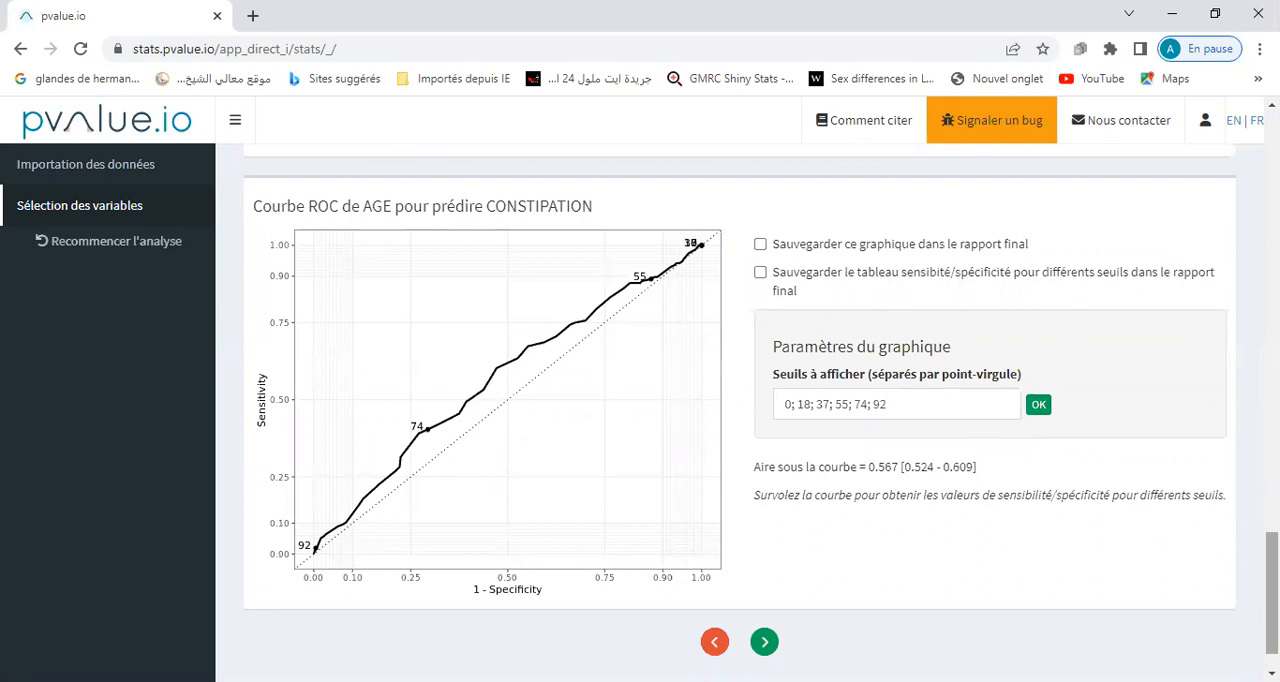
mouse_move(557, 291)
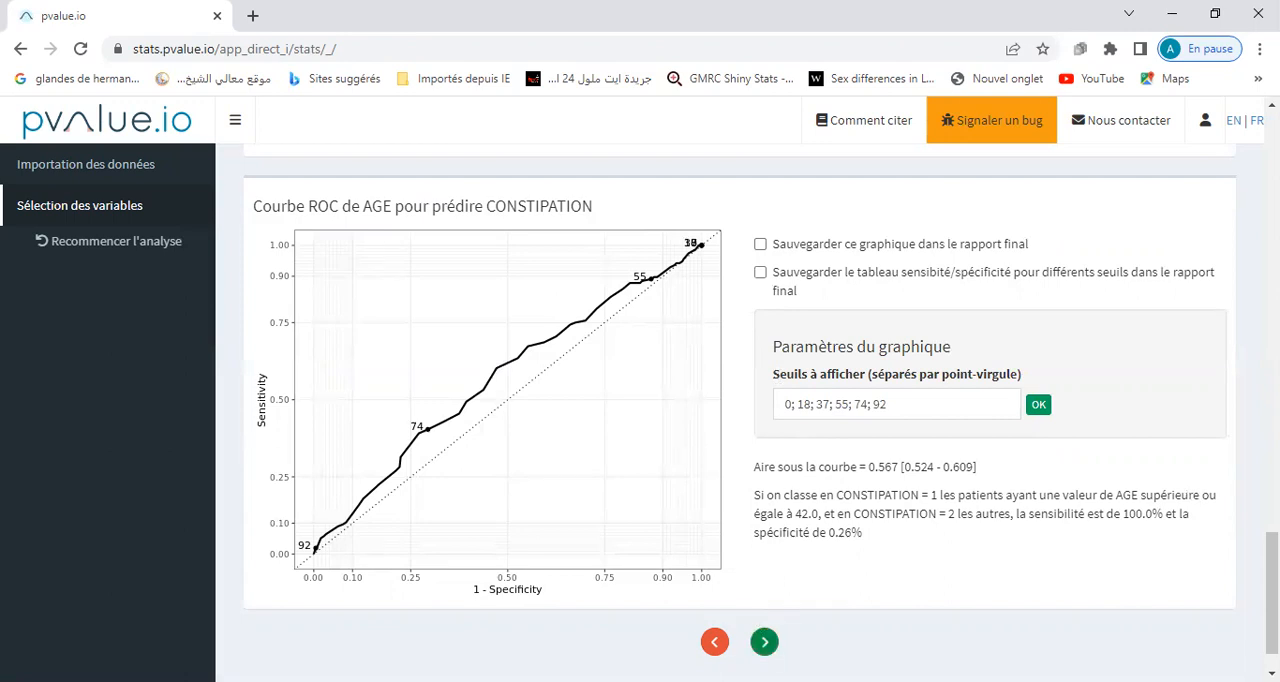
Advance to the ANXIETE by CONSTIPATION results, and examine the p-value and the additional test information.
left_click(764, 641)
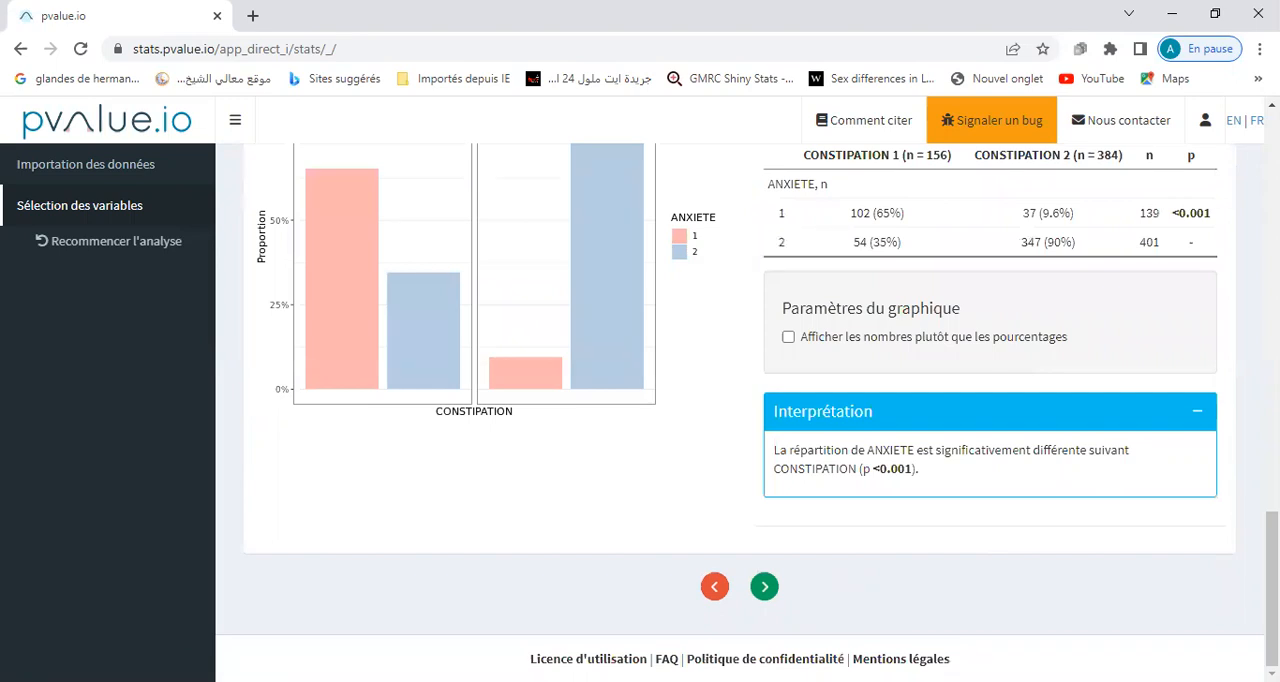
scroll(740, 400, "up", 2)
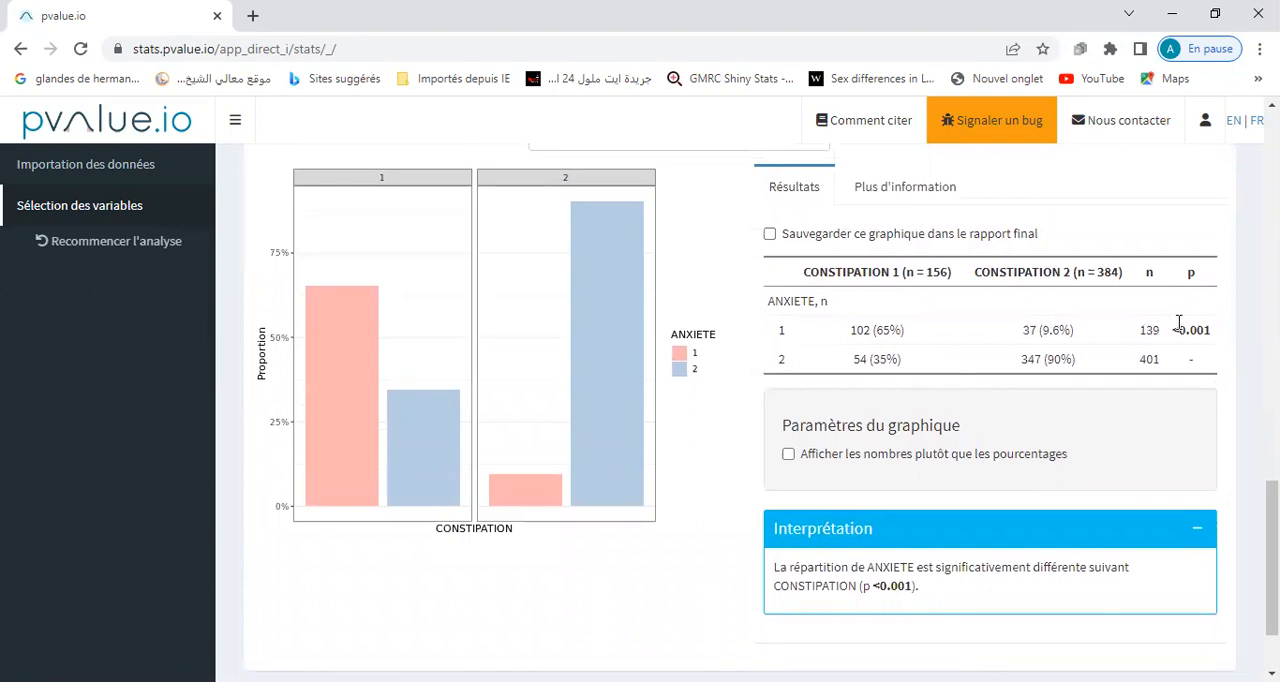
left_click_drag(1172, 331, 1215, 341)
left_click(912, 200)
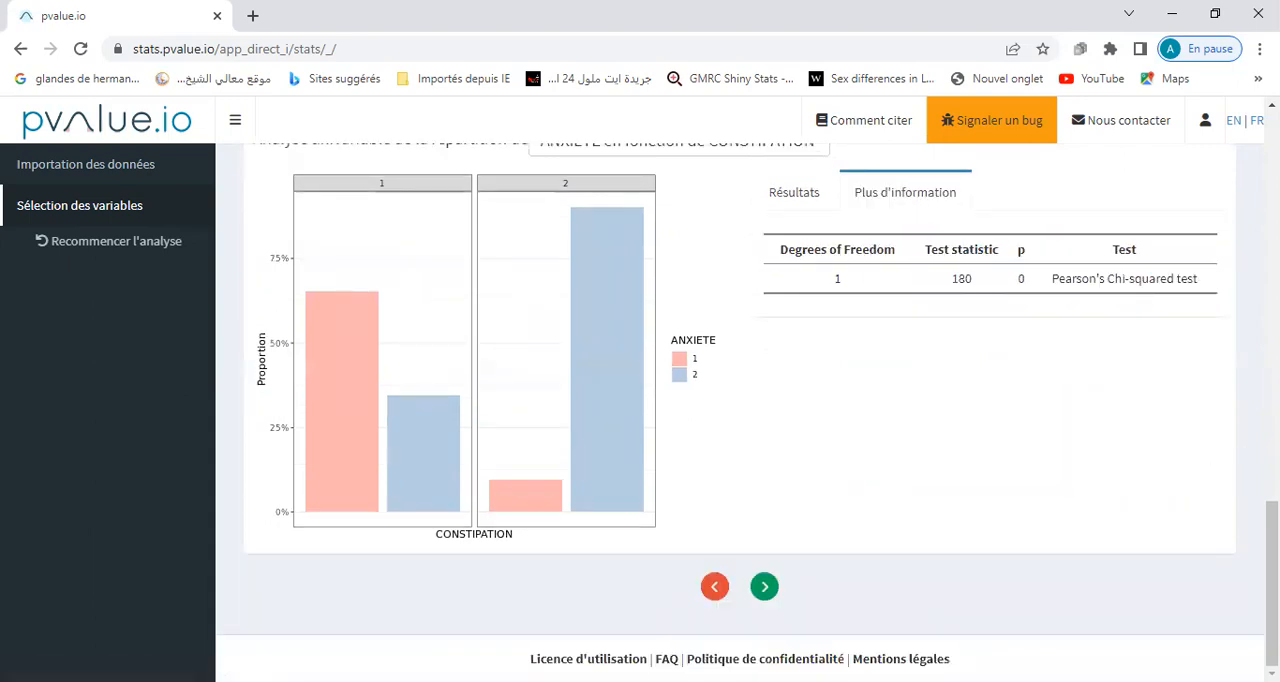
Review the SEXE, URINAIRE and HALLUCINATIONS results by CONSTIPATION, and validate them all to reach the AGE linearity check.
left_click(764, 588)
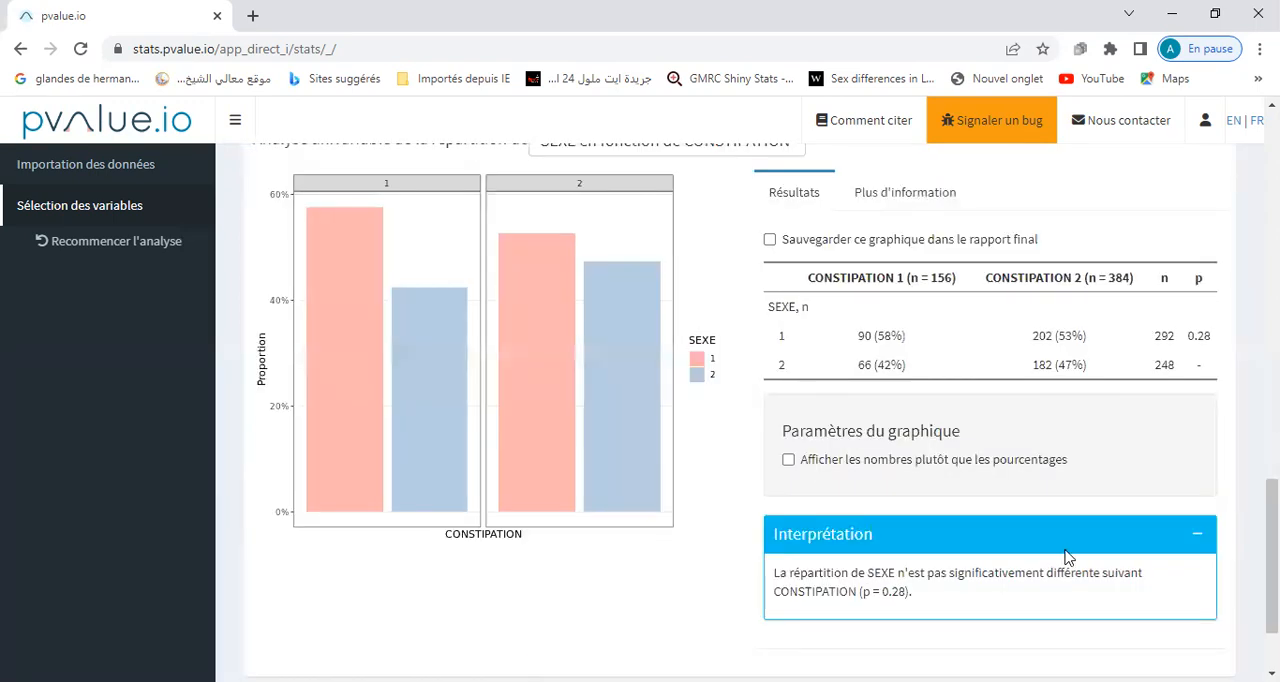
left_click_drag(1272, 560, 1272, 592)
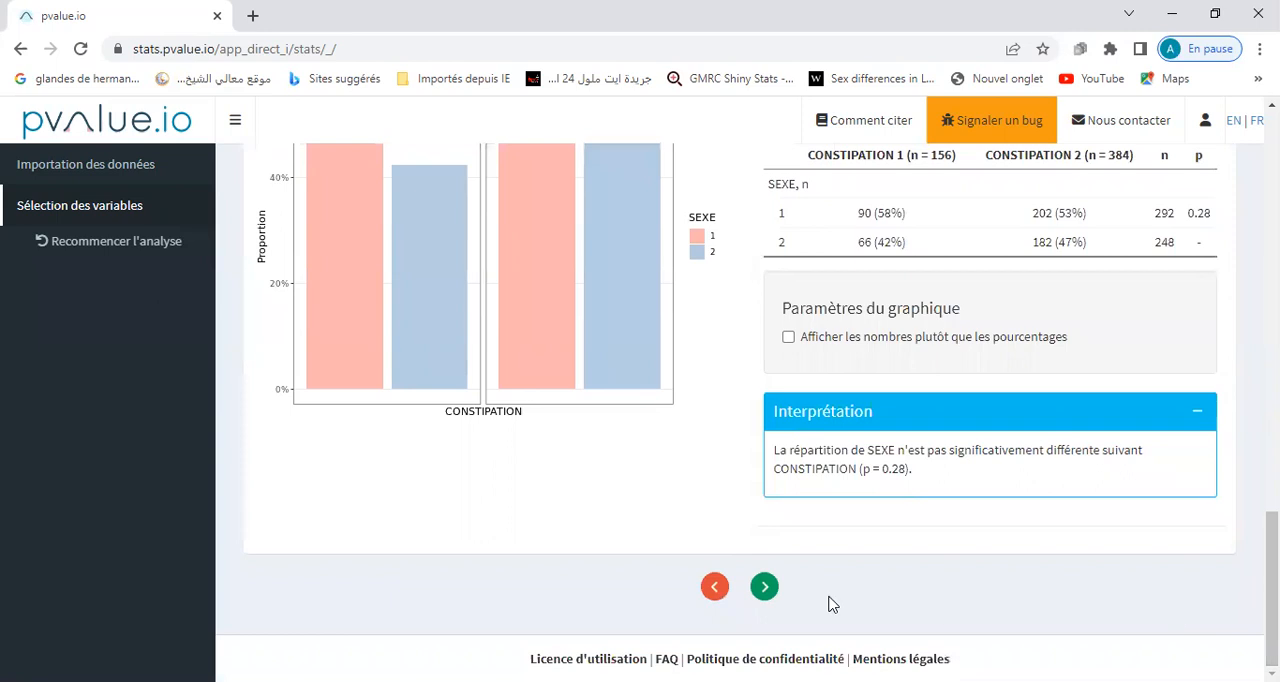
left_click(764, 590)
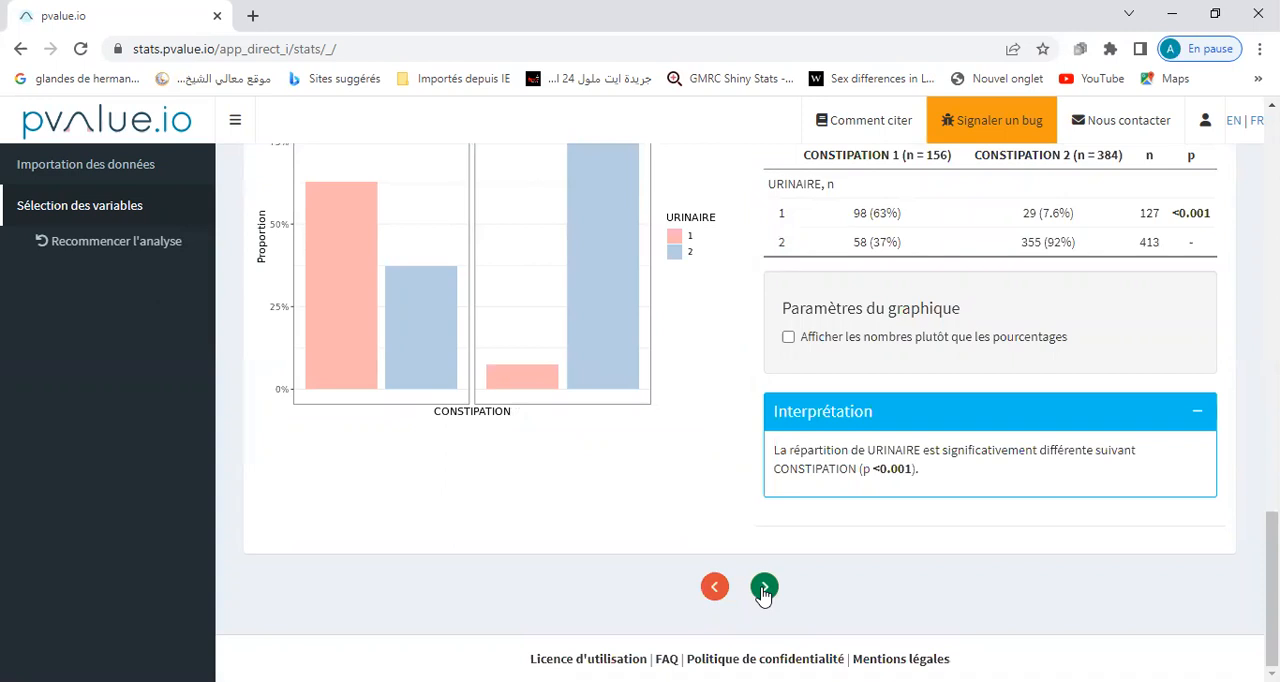
left_click(764, 590)
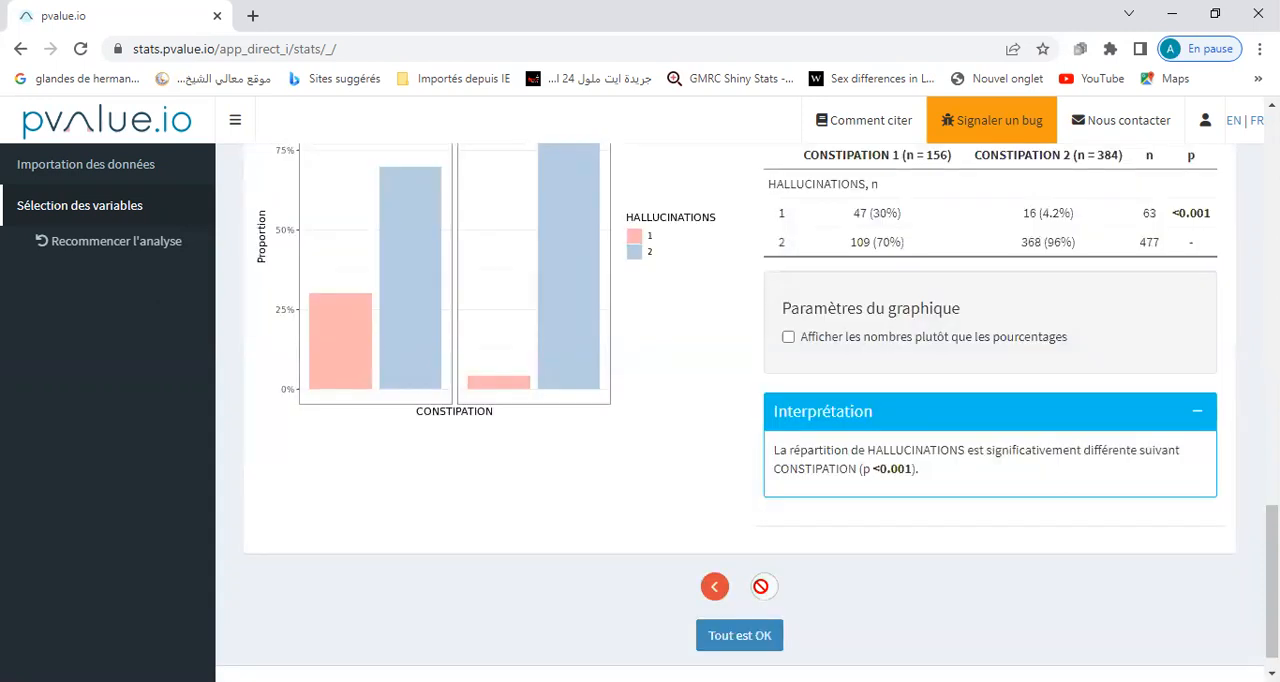
left_click(740, 636)
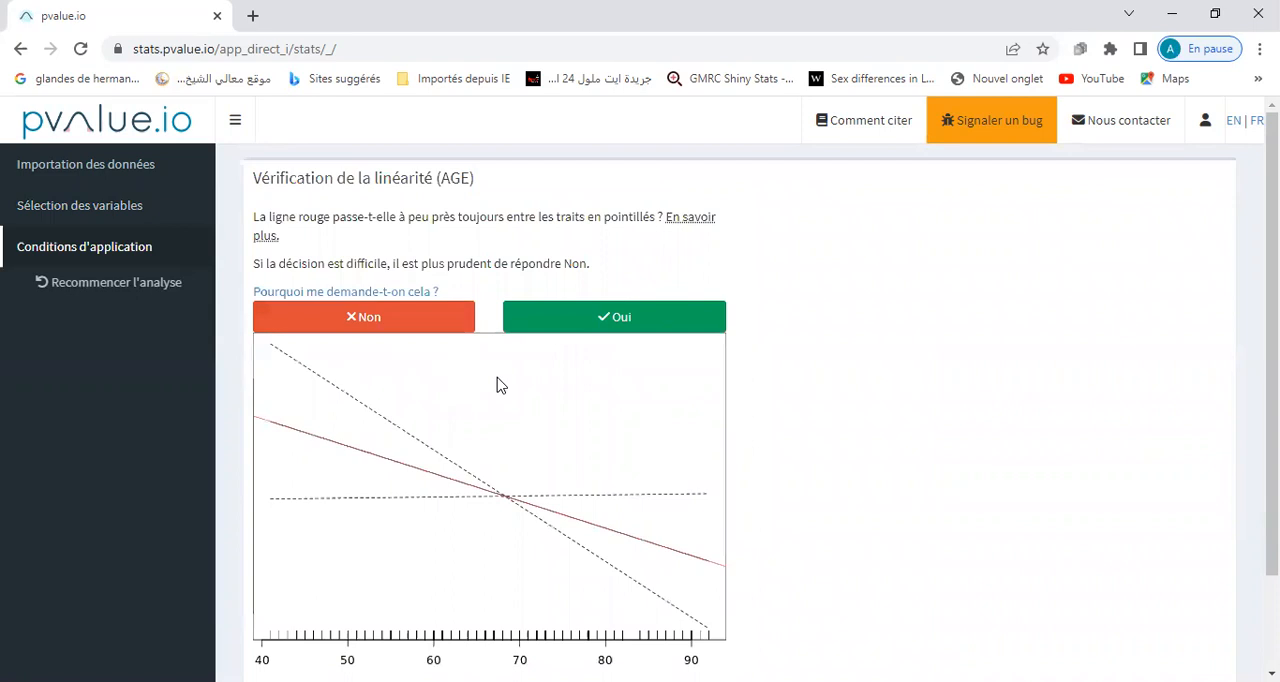
Restart the analysis from the AGE linearity check, and return to the choice of analysis type.
left_click(161, 289)
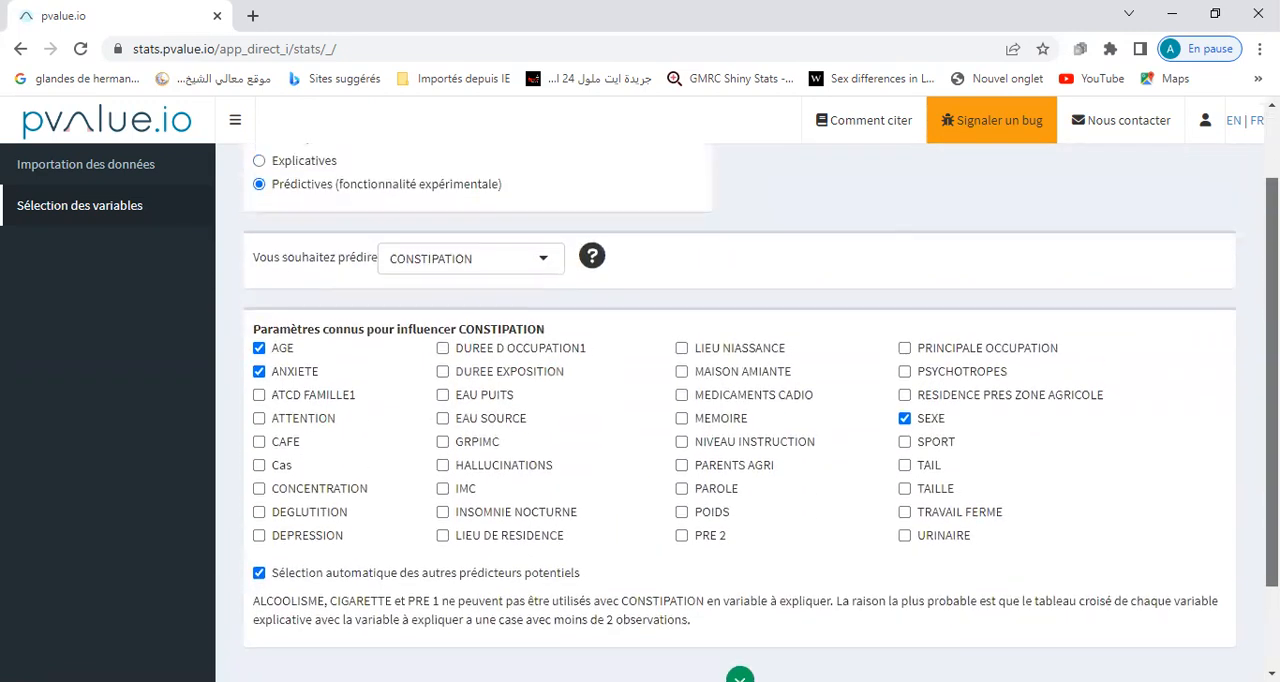
left_click_drag(1271, 380, 1271, 315)
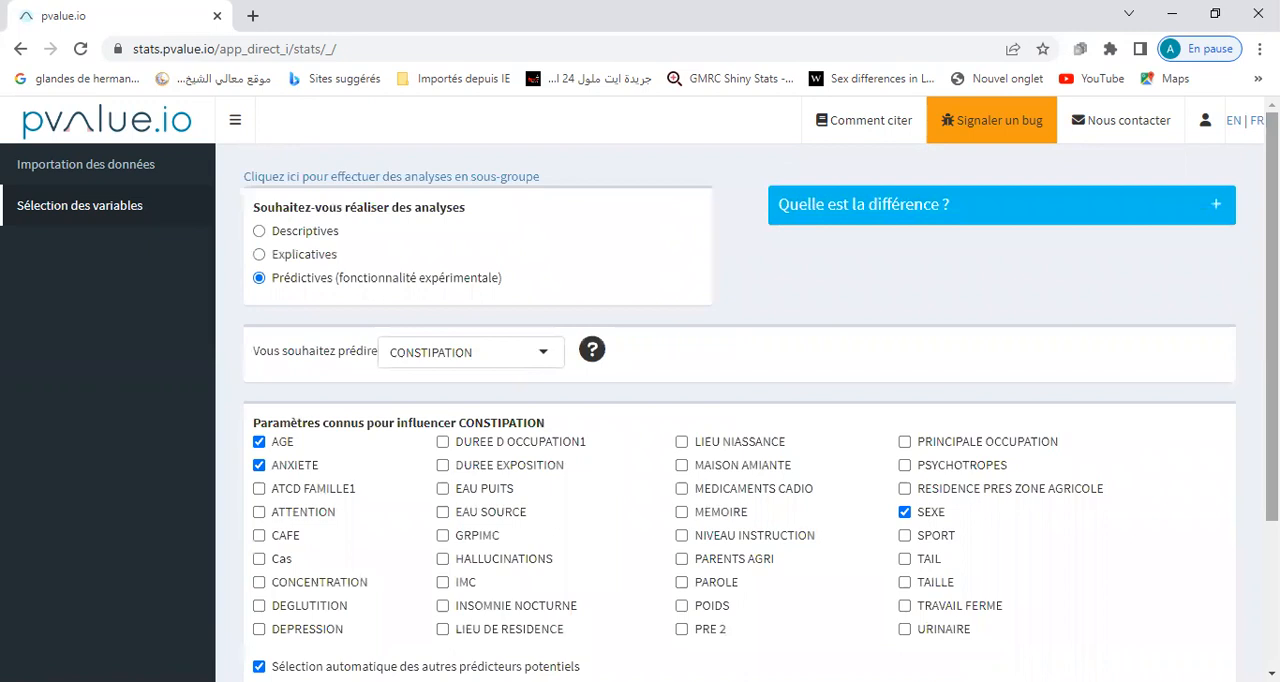